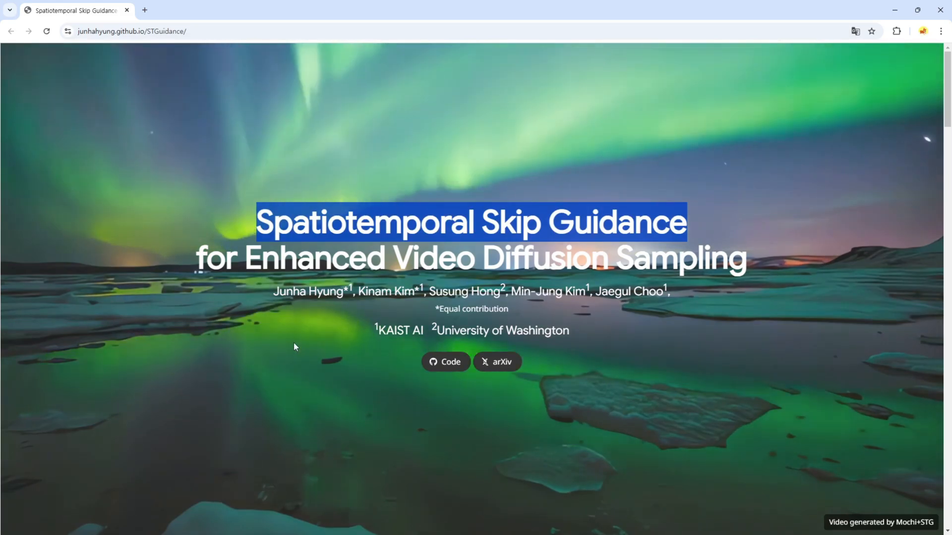
Step: Examine the authors and their affiliations on the Spatiotemporal Skip Guidance project page
scroll(299, 337, down, 1)
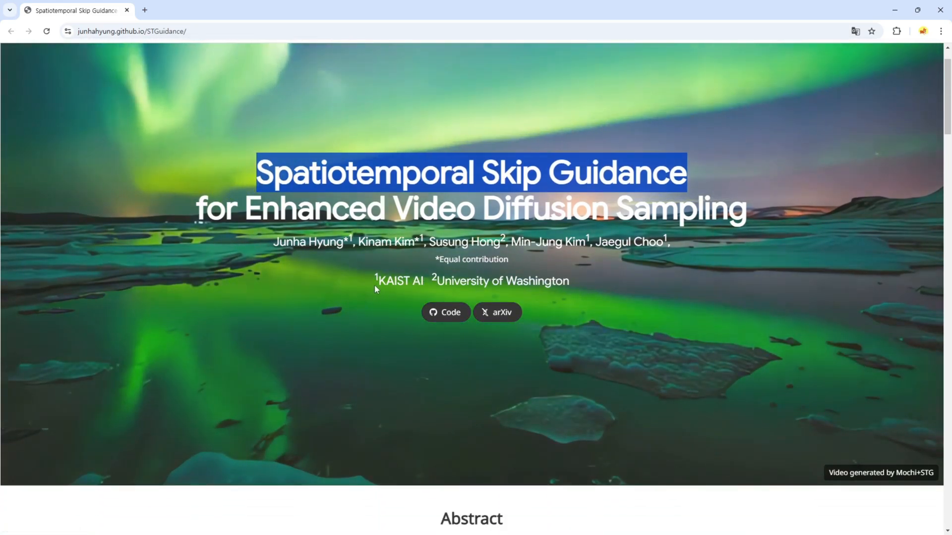
drag(437, 281, 570, 282)
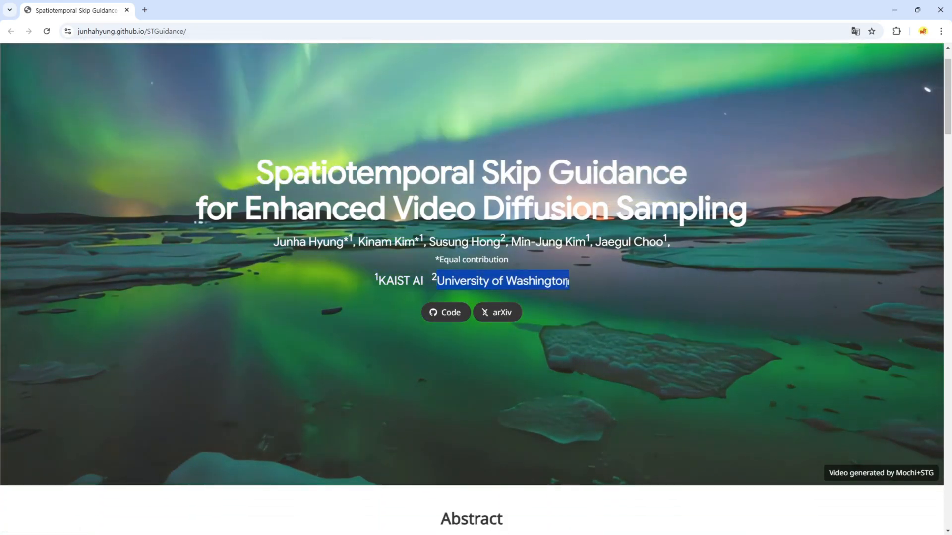
drag(274, 246, 669, 243)
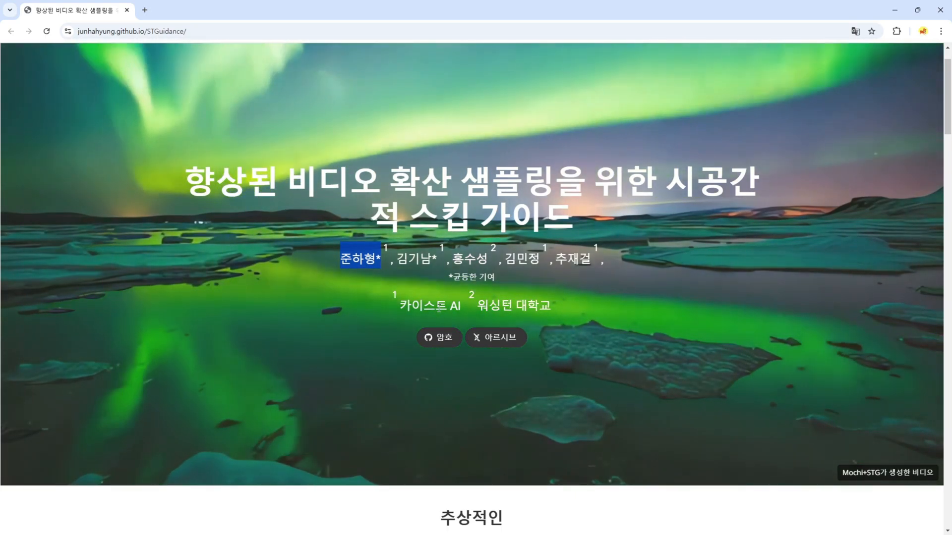
Step: Read the Korean-translated abstract of the Spatiotemporal Skip Guidance page, including its three listed contributions
scroll(326, 310, down, 3)
scroll(326, 315, down, 3)
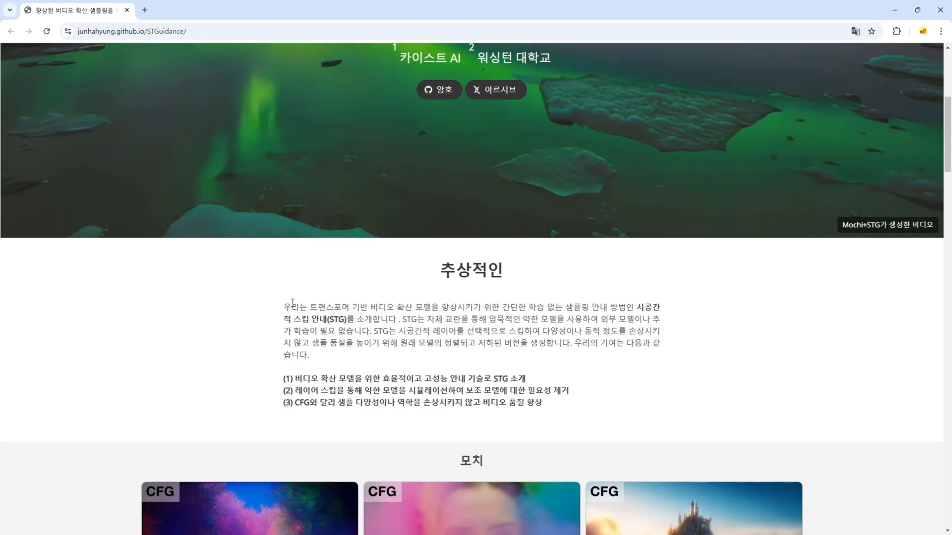
drag(296, 303, 478, 306)
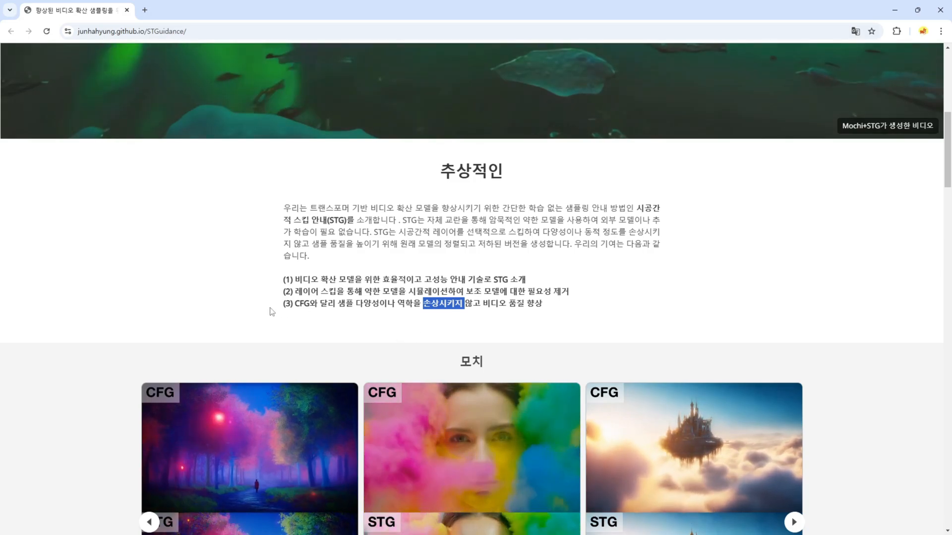
click(208, 284)
scroll(104, 267, down, 1)
scroll(104, 267, down, 2)
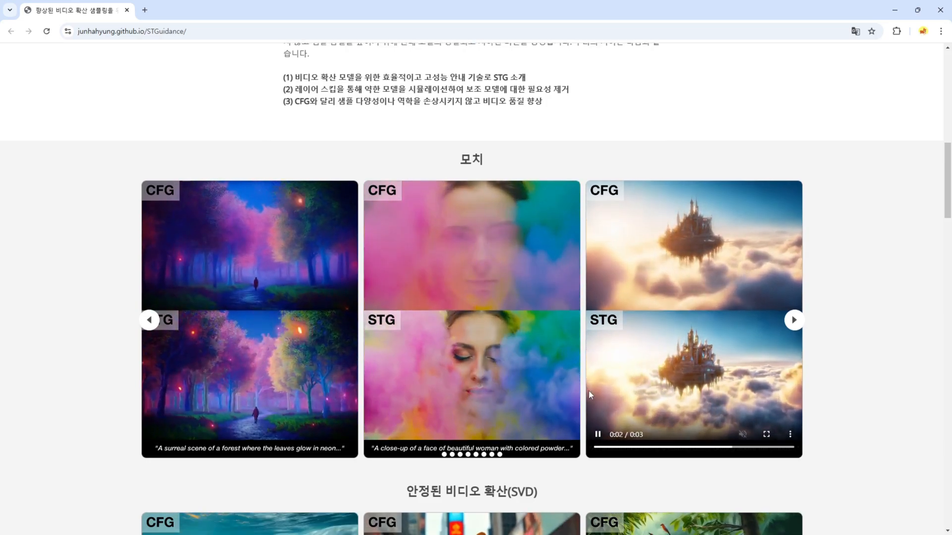
Step: Compare the CFG and STG sample videos for Mochi, Stable Video Diffusion (SVD) and Open-Sora
scroll(525, 100, down, 8)
double_click(525, 100)
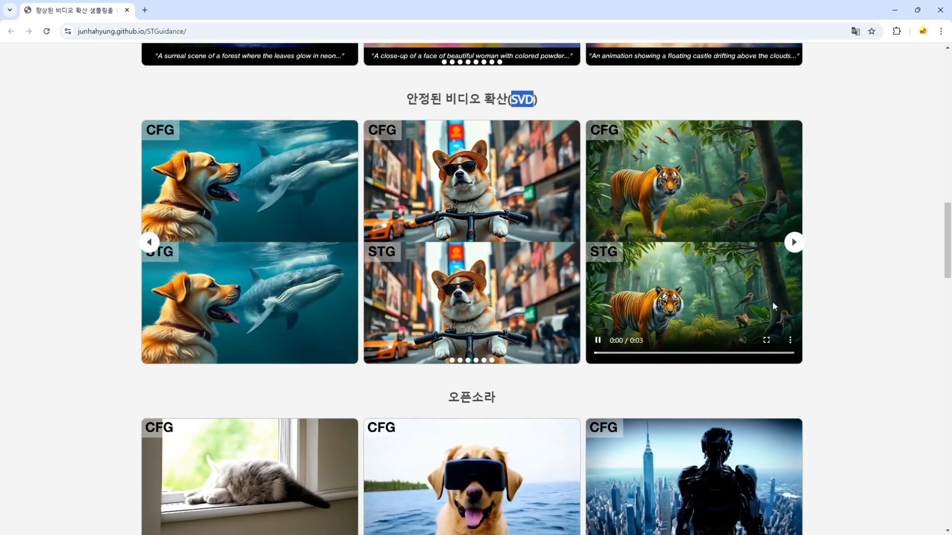
scroll(402, 296, down, 4)
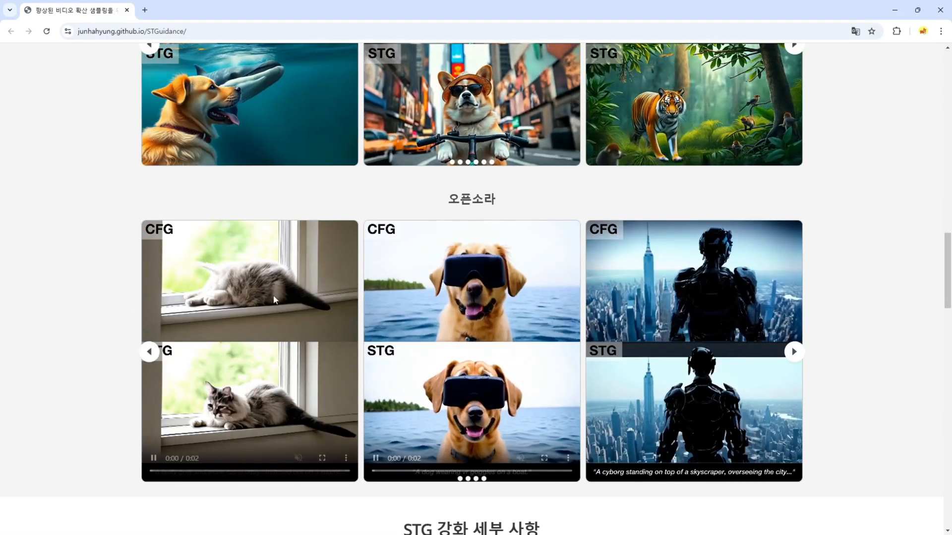
scroll(712, 345, down, 3)
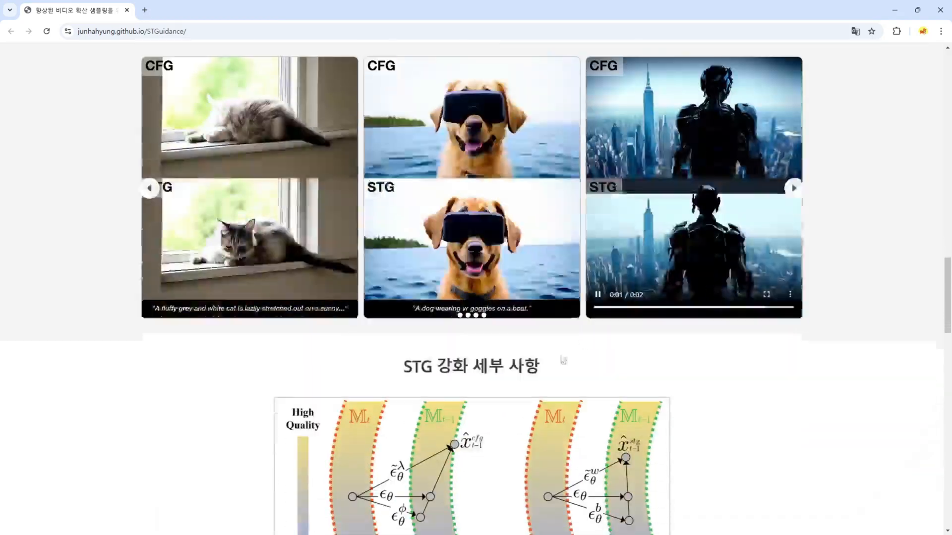
scroll(738, 237, up, 2)
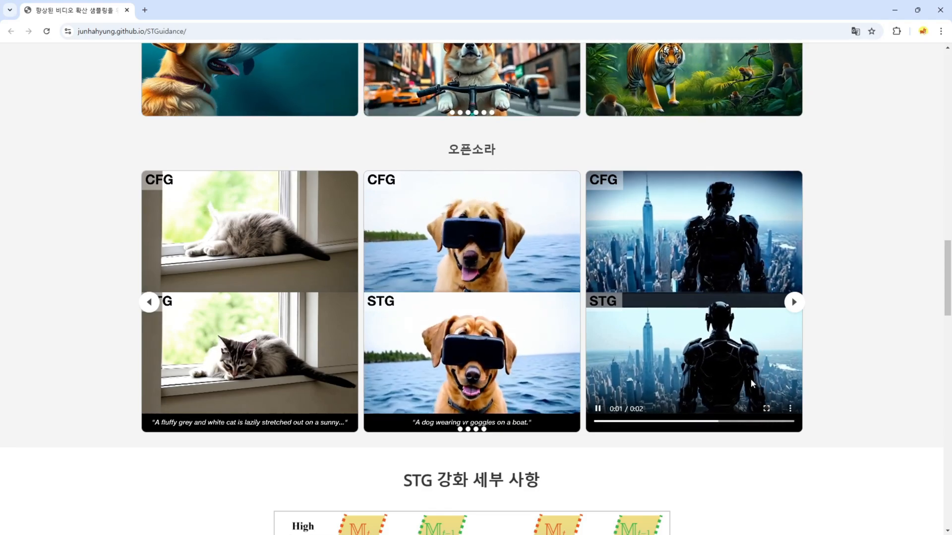
scroll(82, 314, up, 7)
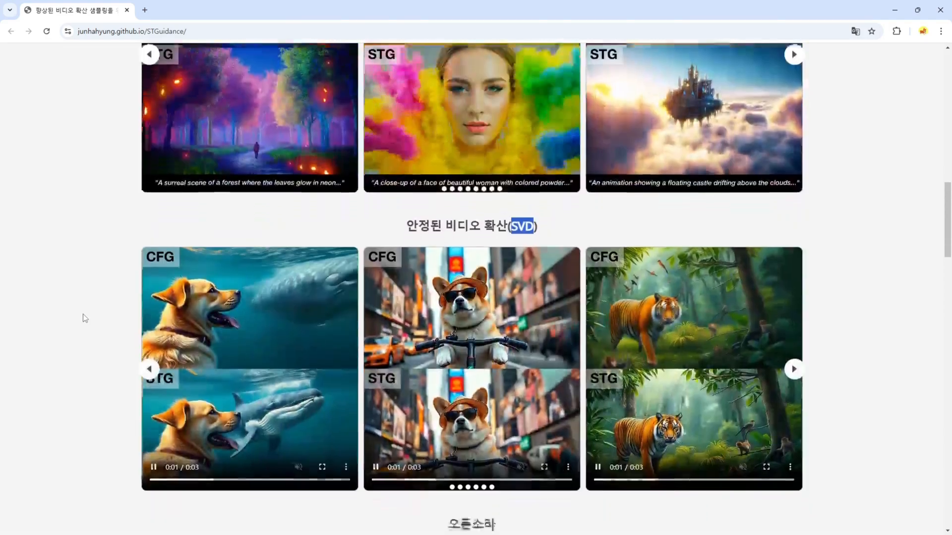
scroll(83, 316, down, 4)
scroll(85, 318, down, 1)
scroll(83, 317, down, 3)
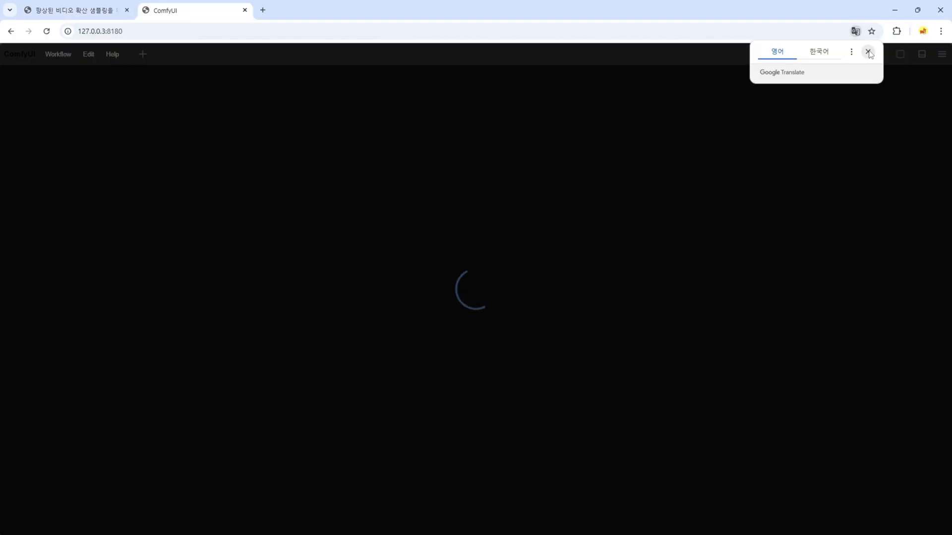
Step: Dismiss the translation prompt in ComfyUI and search the custom nodes manager for "ltx"
click(868, 53)
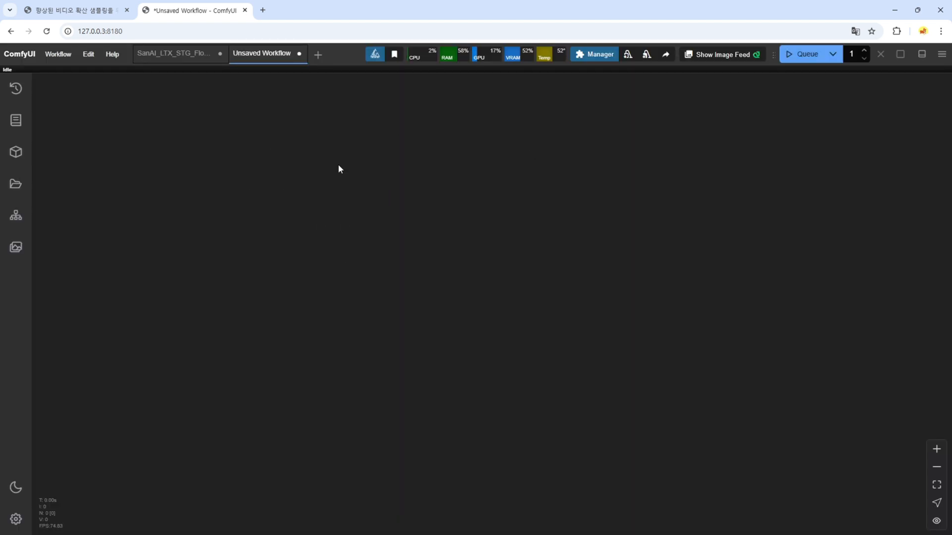
click(589, 58)
click(455, 206)
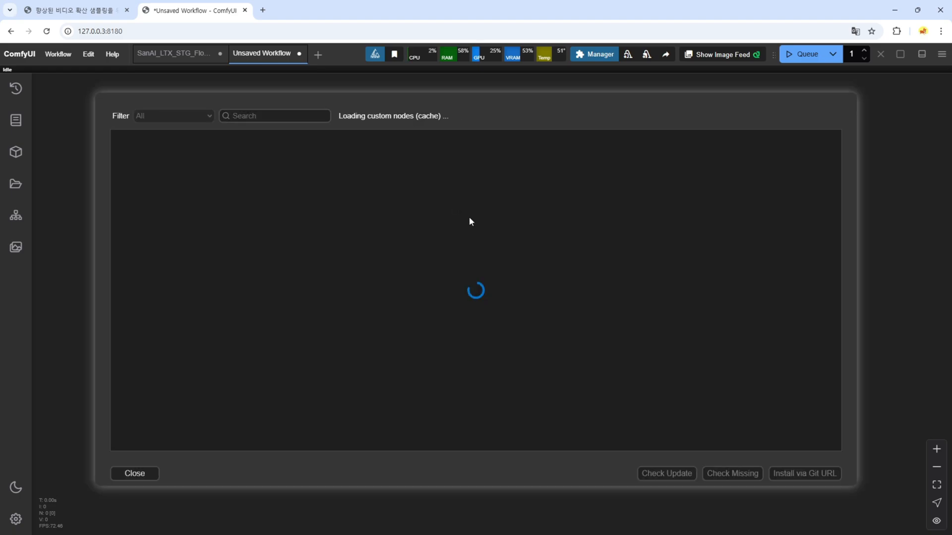
click(291, 116)
text(ltx)
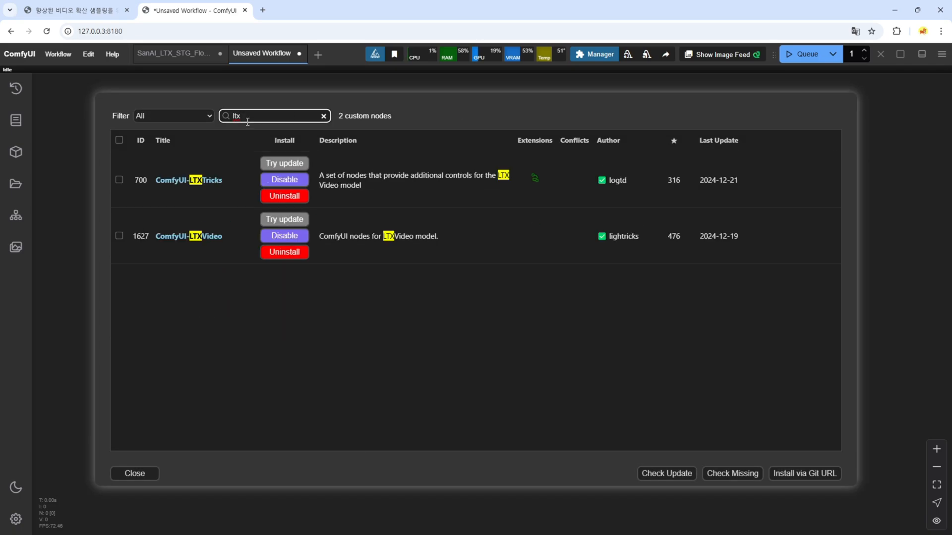
Step: Open the ComfyUI-LTXTricks repository and read its README from Installation to the Enhance section on STG
click(202, 180)
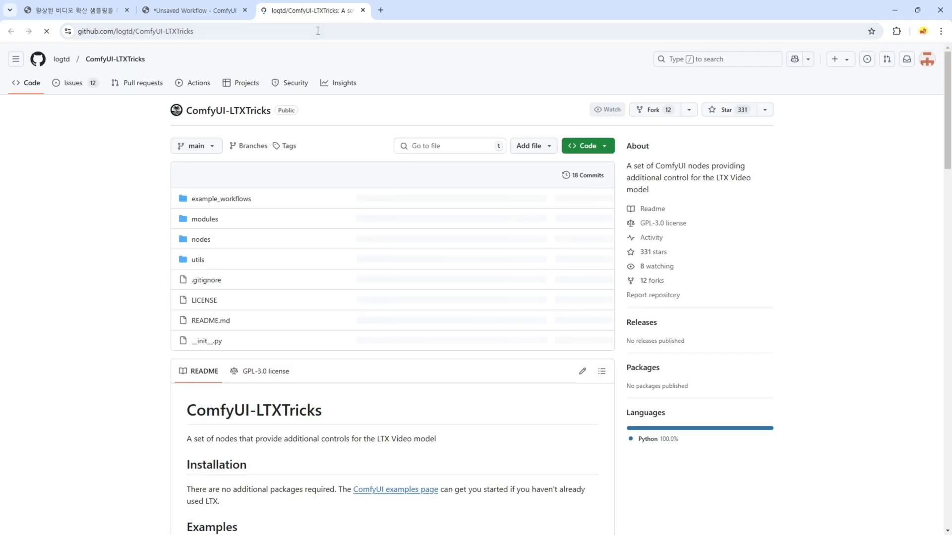
scroll(156, 308, down, 4)
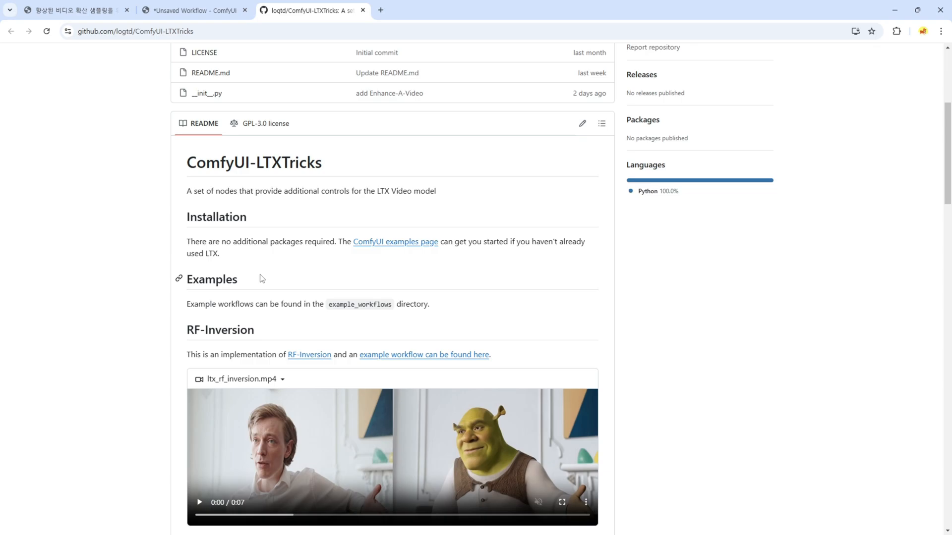
scroll(261, 278, down, 3)
scroll(186, 361, down, 3)
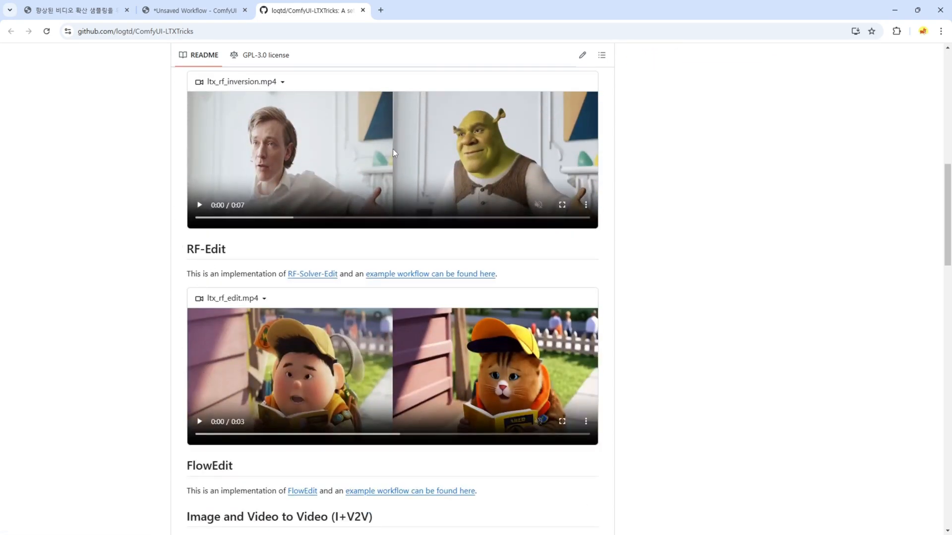
scroll(297, 155, up, 5)
scroll(314, 219, down, 11)
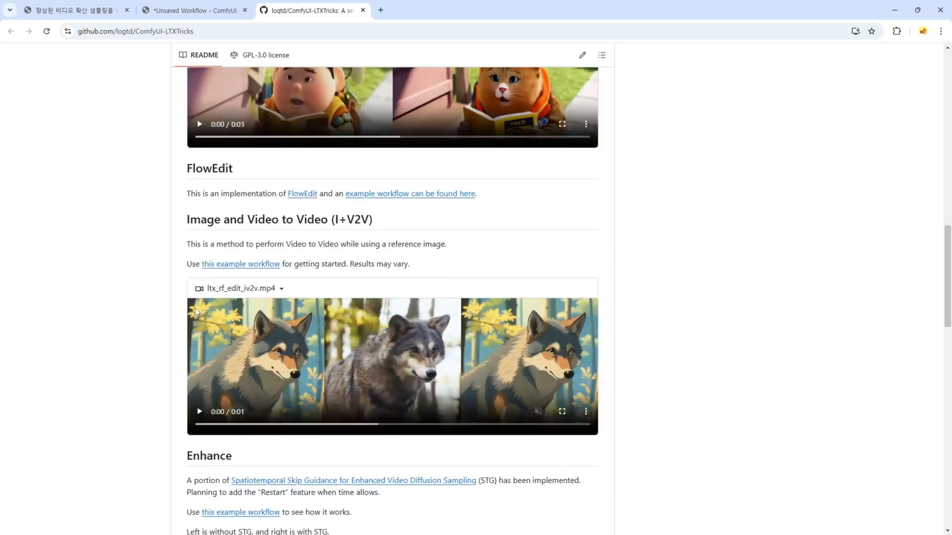
scroll(196, 311, down, 7)
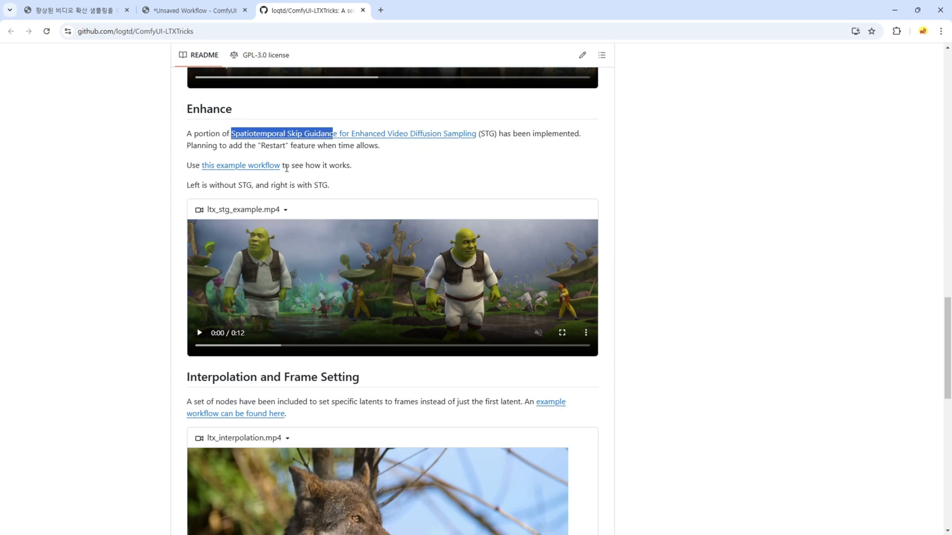
Step: Open the STG example workflow linked in the Enhance section, then return to ComfyUI and close the custom nodes manager
click(243, 169)
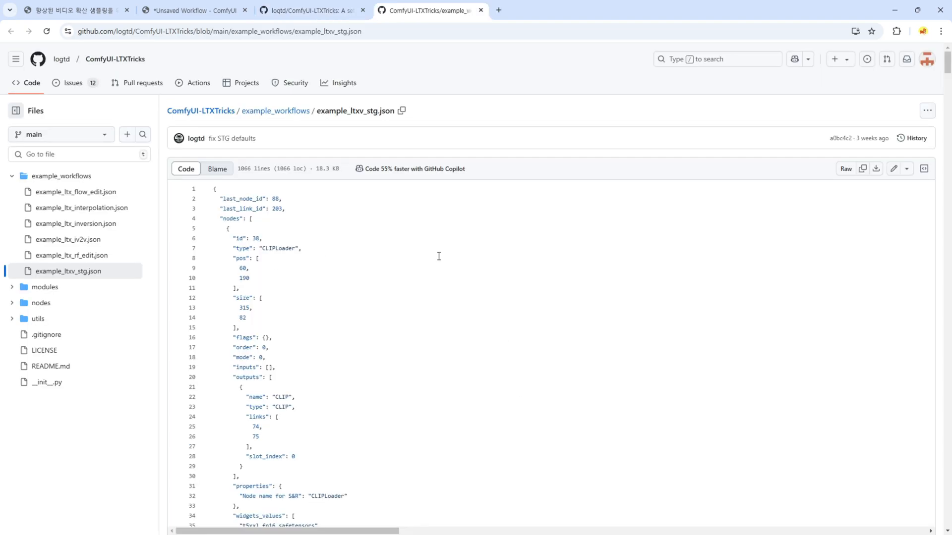
click(315, 10)
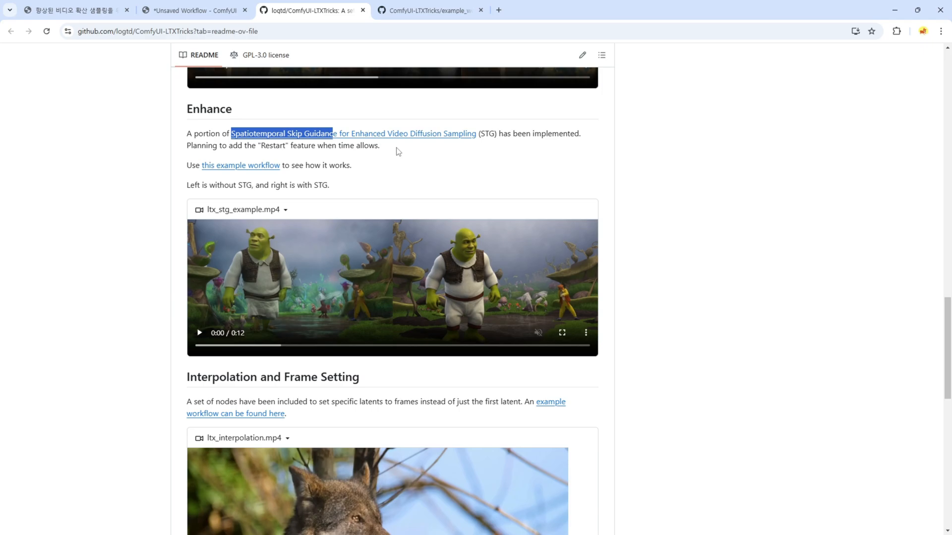
click(194, 10)
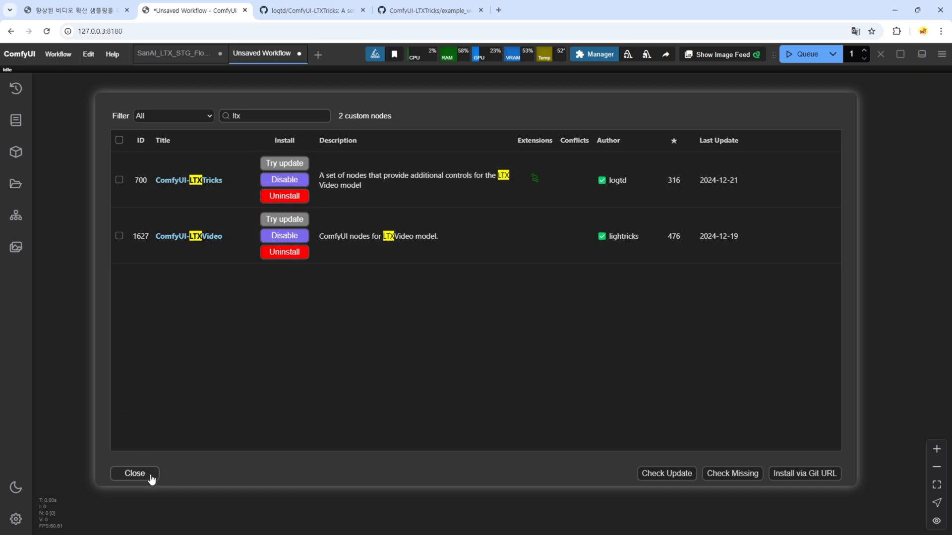
click(135, 473)
Step: Open comfy.org in a new browser tab and go to its blog
click(499, 10)
click(495, 29)
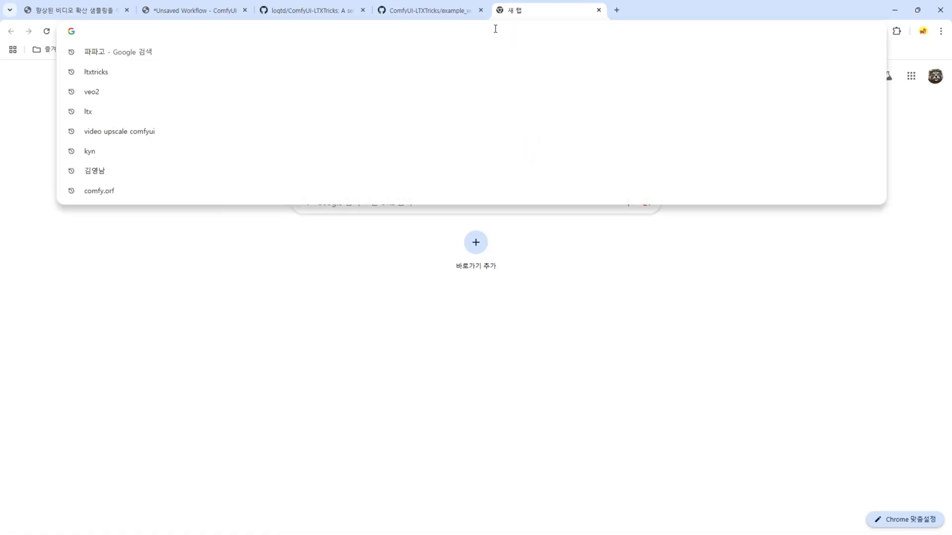
text(comfy.org)
key(Return)
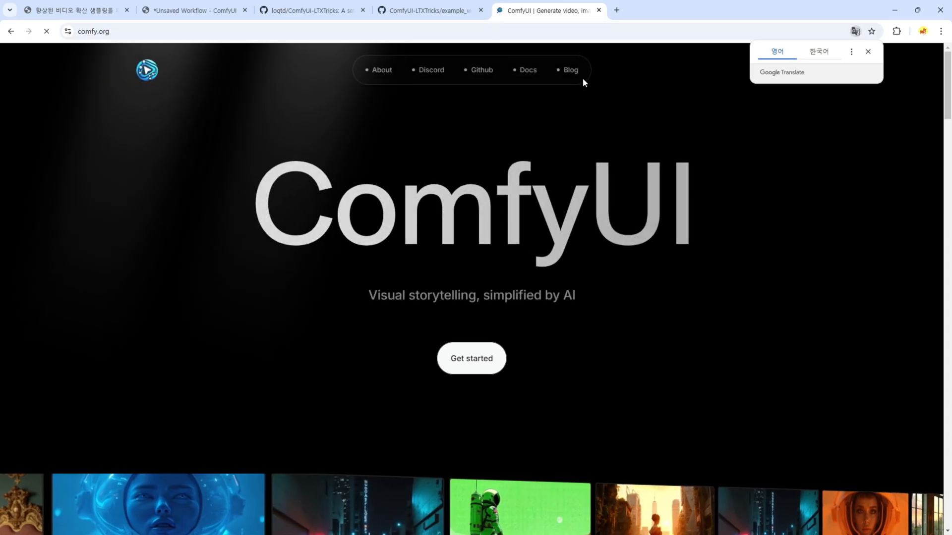
click(572, 71)
Step: Open the blog post on LTXV day-1 native support and follow its link to the LTX-Video examples page
scroll(355, 307, down, 5)
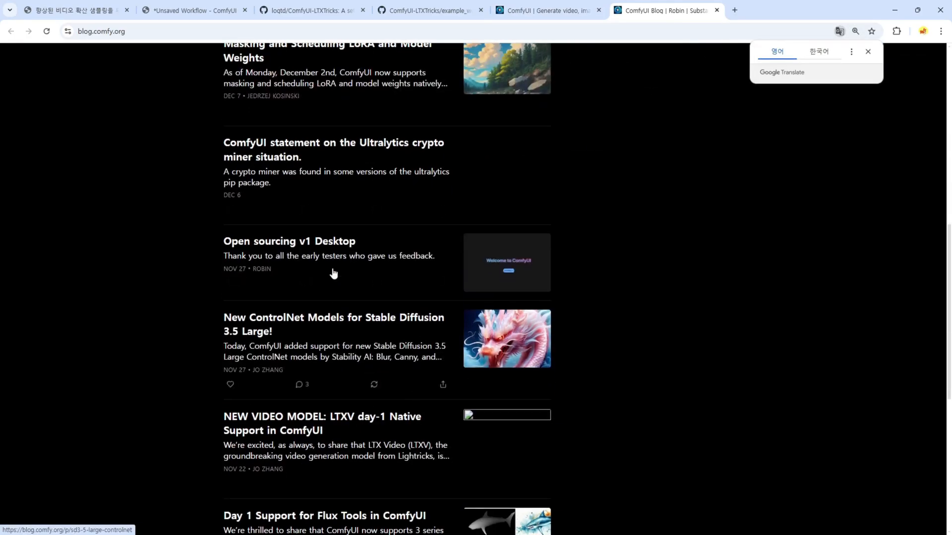
scroll(247, 228, down, 4)
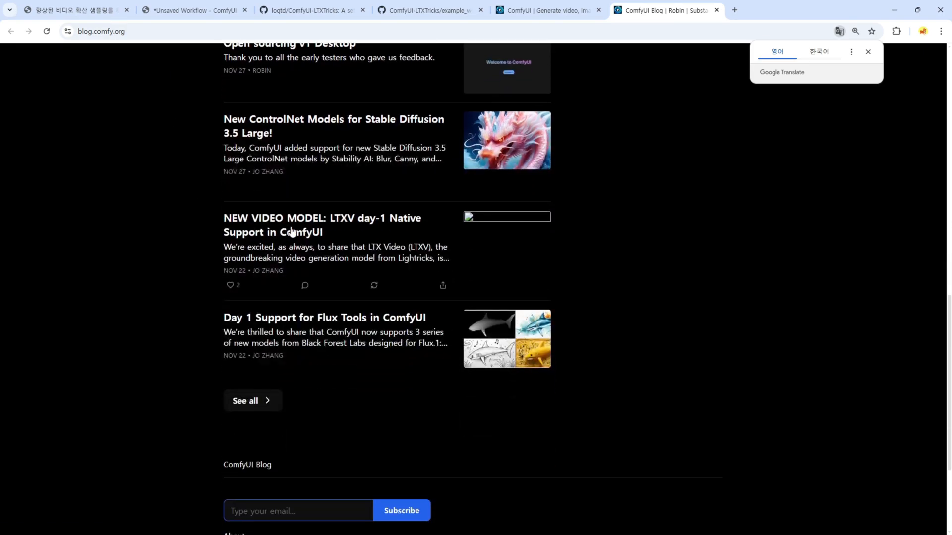
click(297, 225)
scroll(246, 371, down, 9)
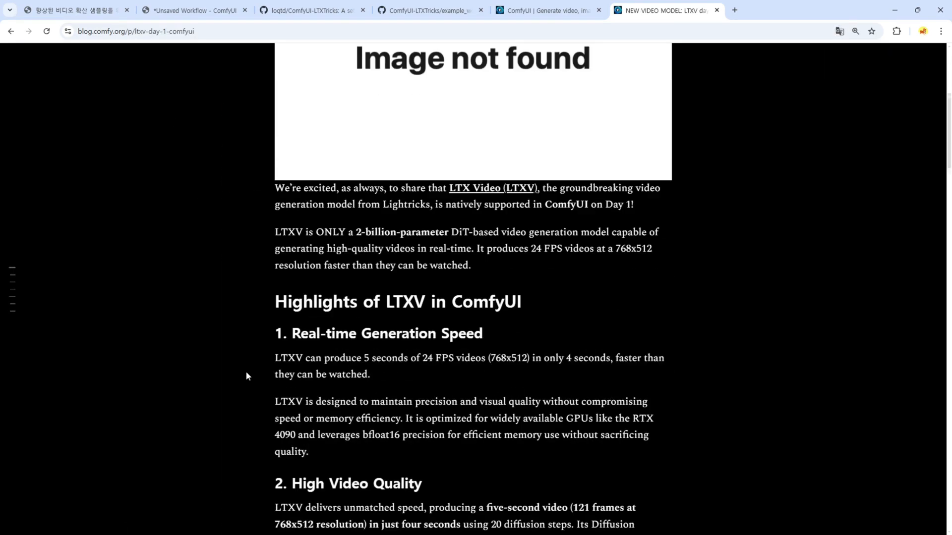
scroll(251, 356, down, 10)
click(457, 167)
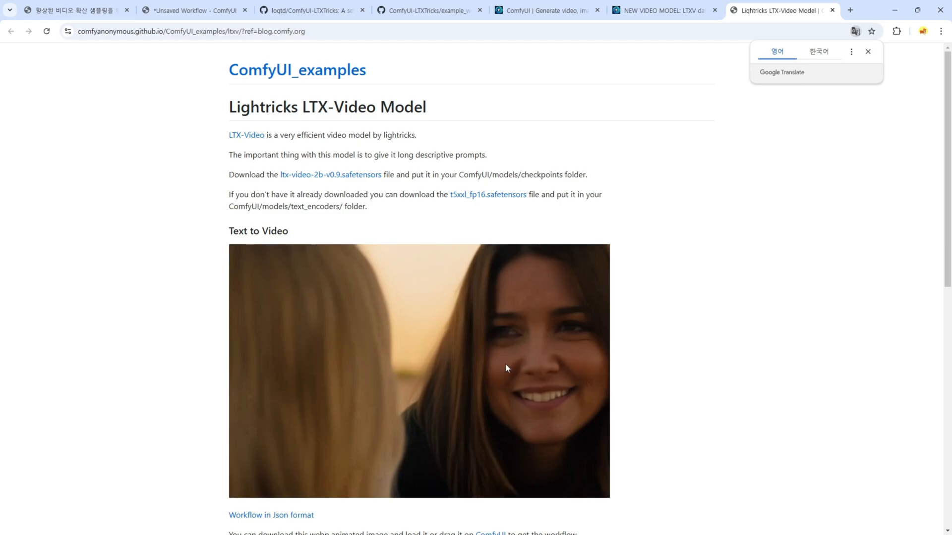
Step: Detach the LTX-Video examples page into its own window and load its text-to-video workflow into ComfyUI
drag(756, 13, 543, 69)
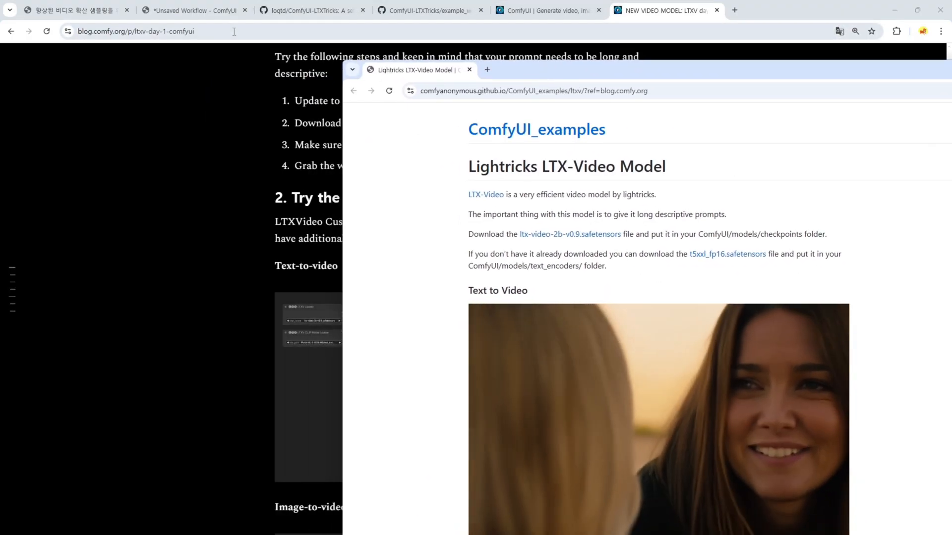
click(186, 12)
key(alt+Tab)
scroll(667, 346, down, 1)
drag(667, 345, 207, 240)
scroll(315, 253, up, 5)
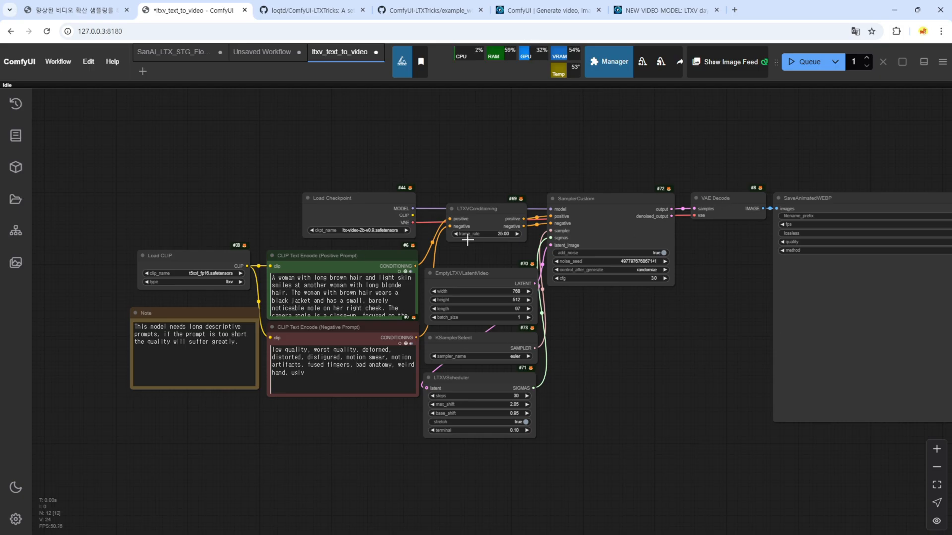
Step: Set Load Checkpoint to LTXV\ltx-video-2b-v0.9.safetensors and Load CLIP to the t5xxl_fp16 file in the SD3_FLUX folder
scroll(186, 238, up, 3)
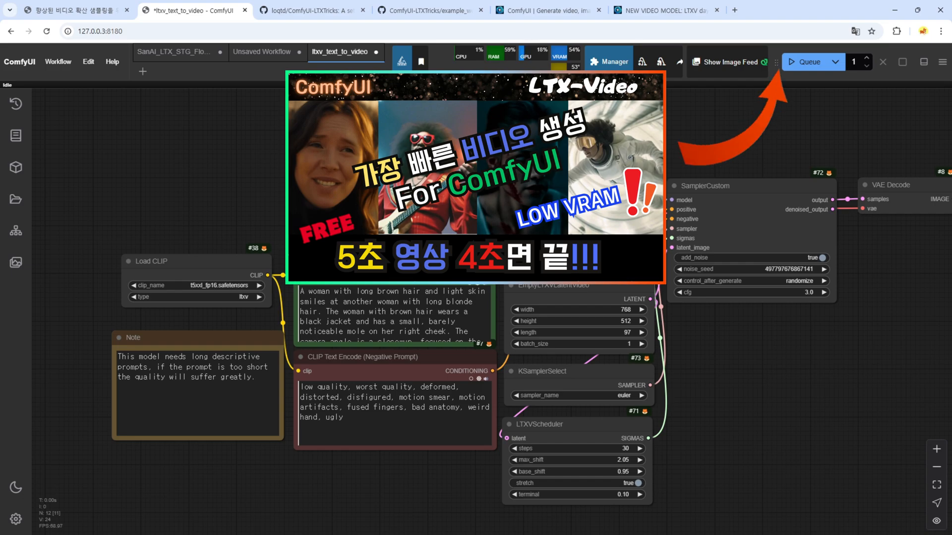
click(406, 229)
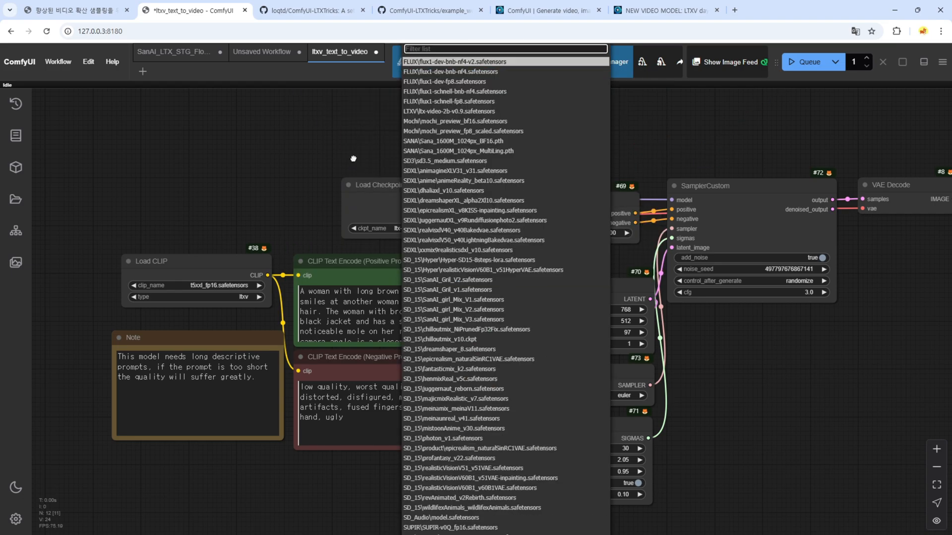
click(353, 159)
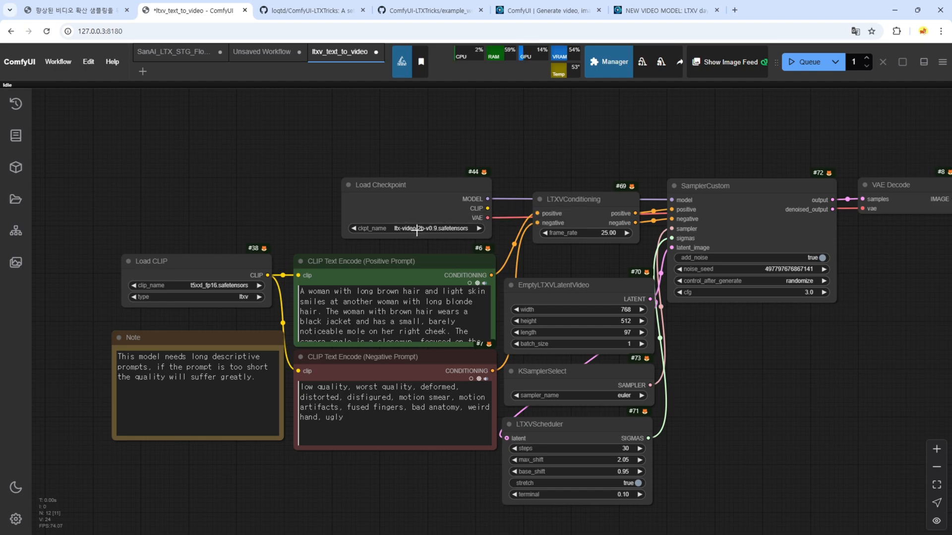
click(415, 228)
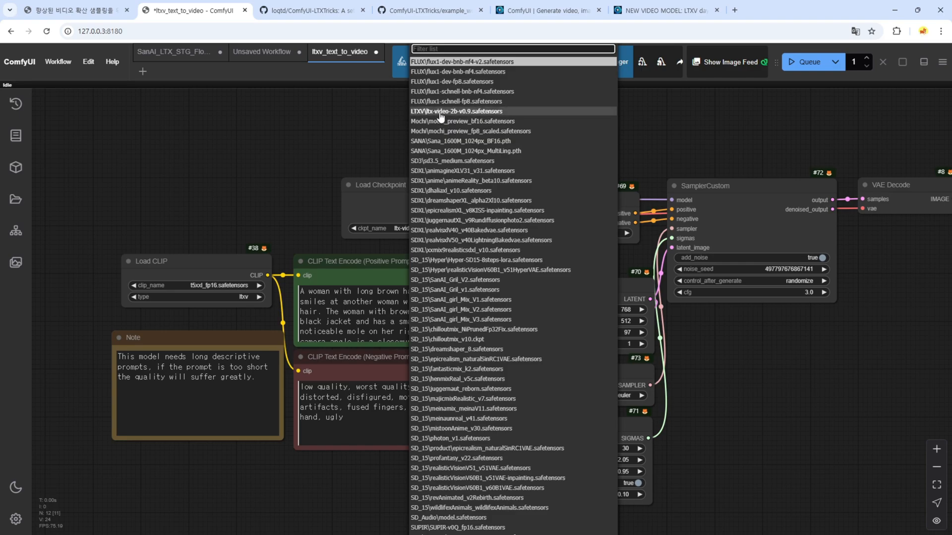
click(441, 121)
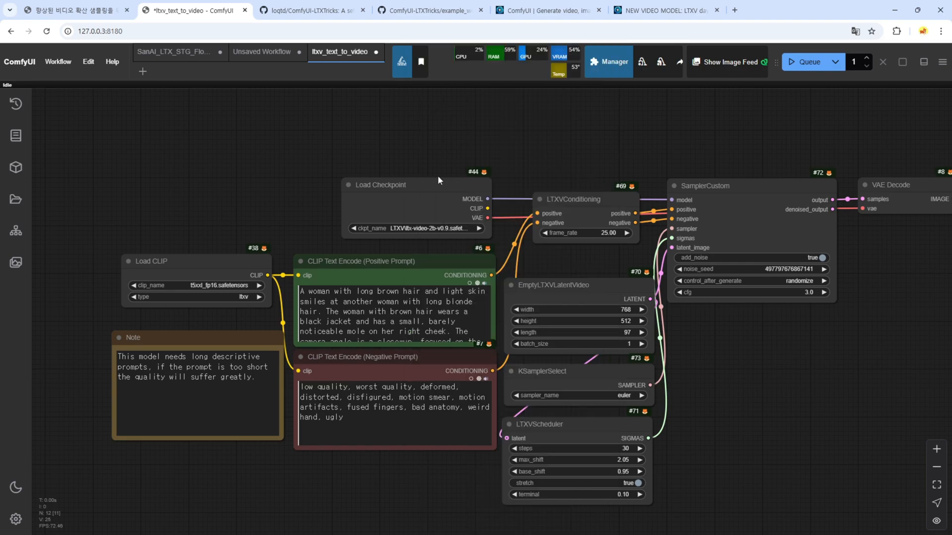
click(211, 285)
click(243, 428)
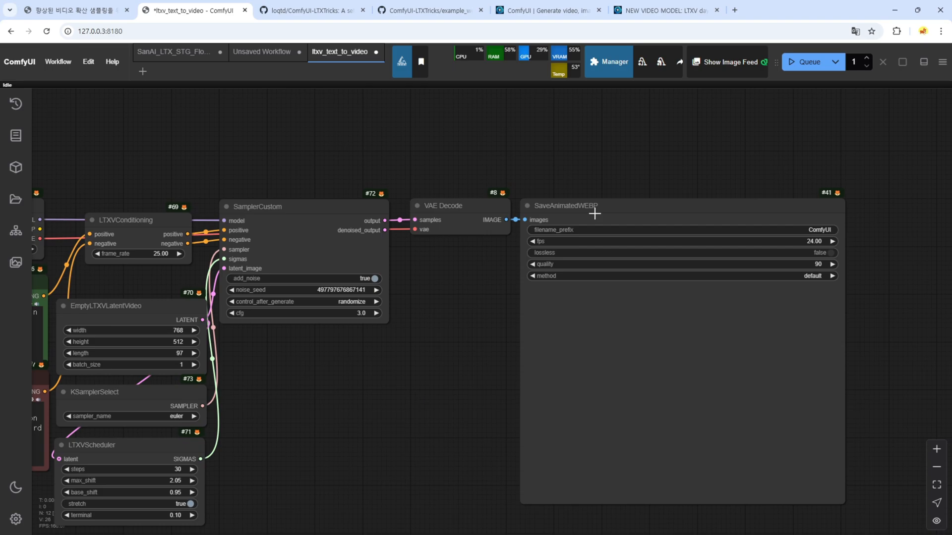
Step: Replace the SaveAnimatedWEBP node with a VideoHelperSuite Video Combine node fed by the VAE Decode image output
click(595, 213)
key(Delete)
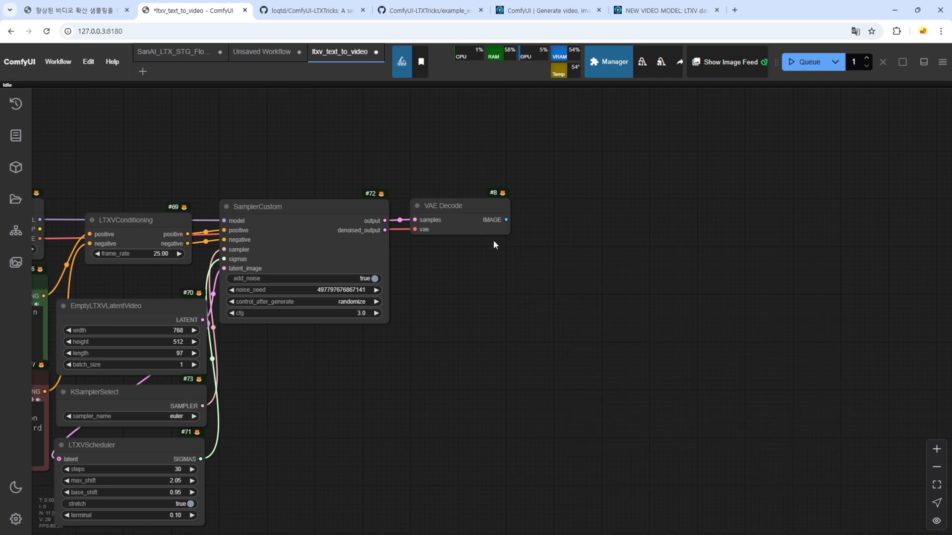
drag(506, 219, 560, 242)
text(vid)
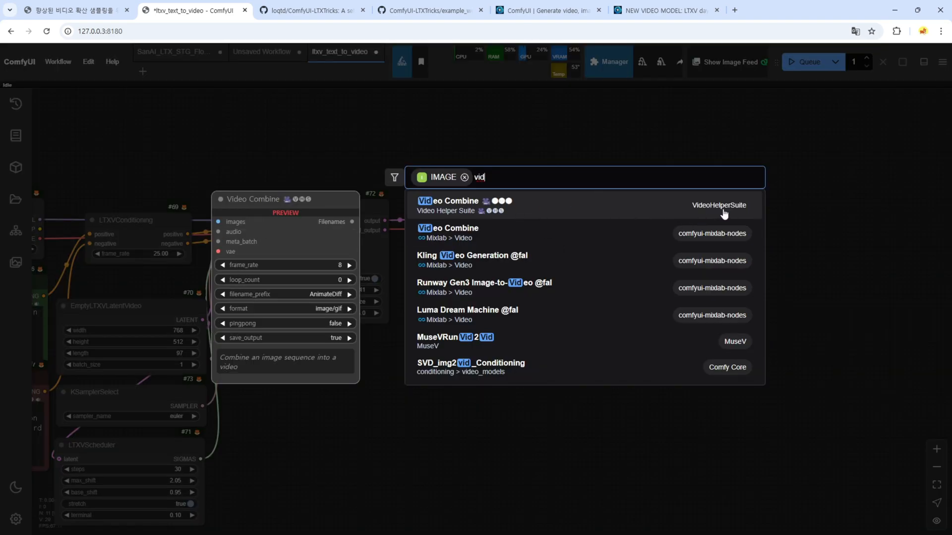
click(643, 212)
Step: Set the Video Combine node's frame rate to 25 and its format to video/h264-mp4
scroll(667, 227, up, 2)
click(605, 261)
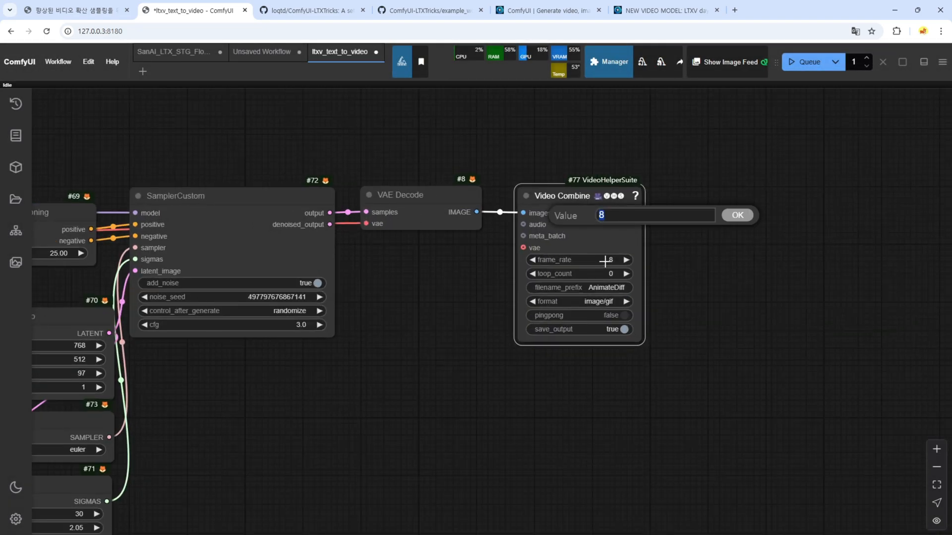
key(Return)
click(605, 301)
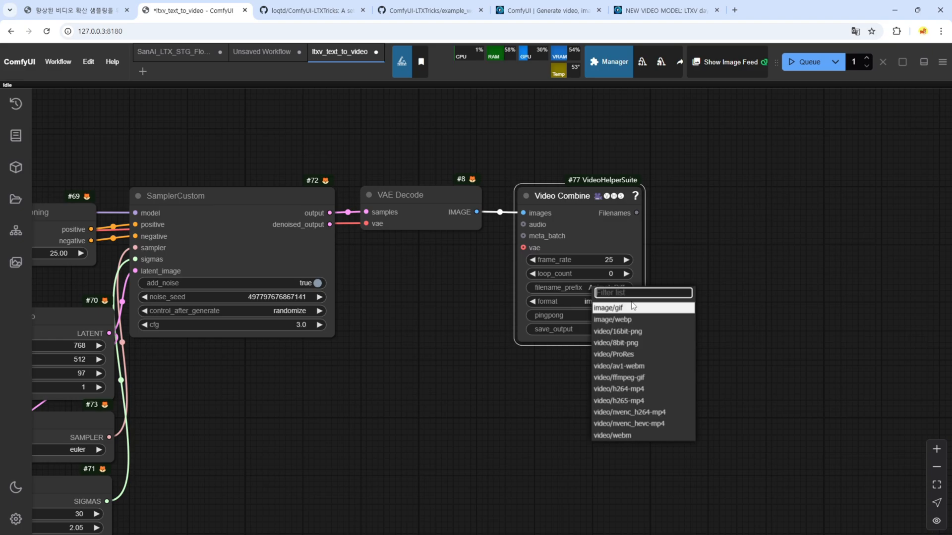
click(623, 389)
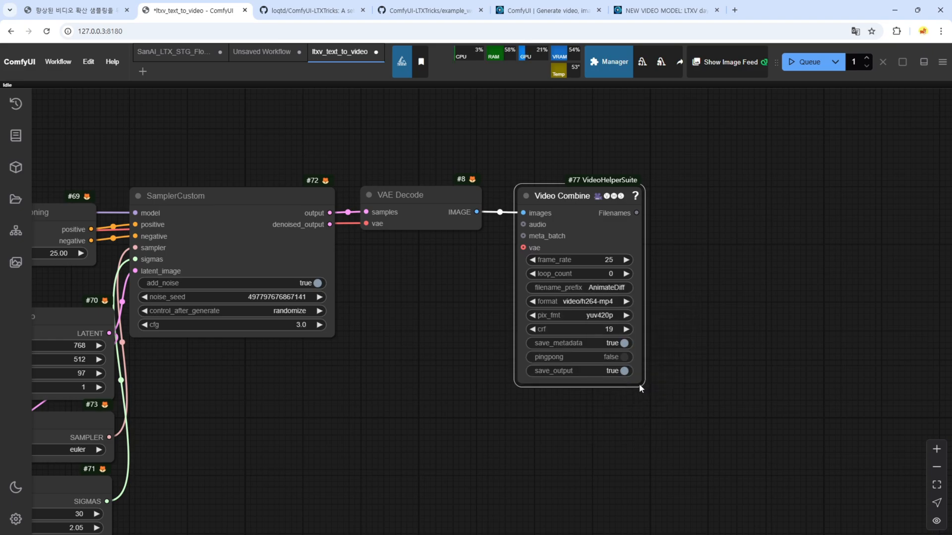
Step: Enlarge the Video Combine node and switch off its save_output option
drag(640, 384, 841, 476)
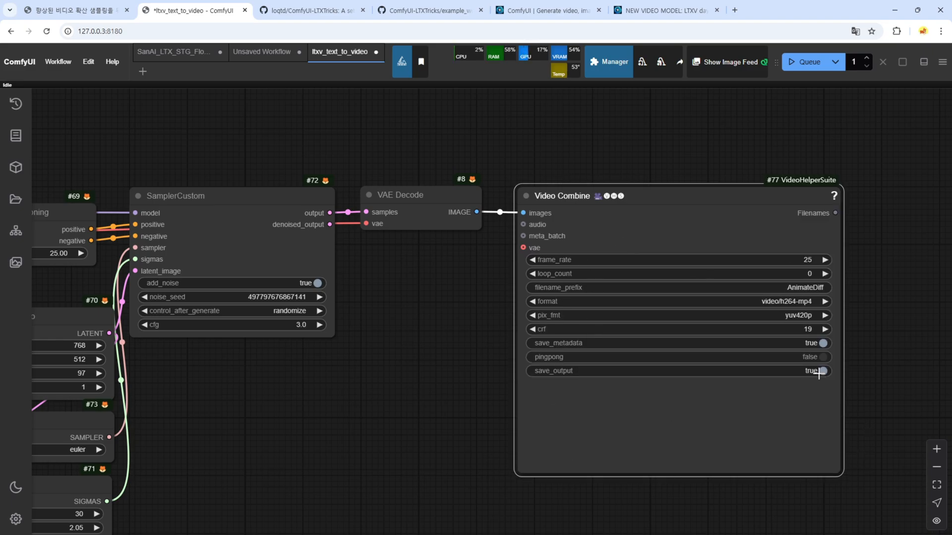
drag(483, 433, 471, 369)
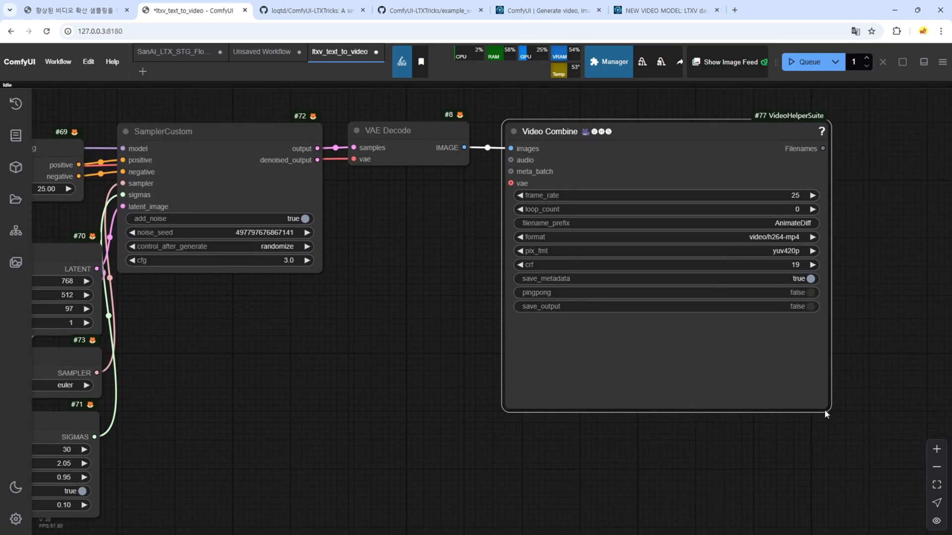
drag(827, 412, 882, 505)
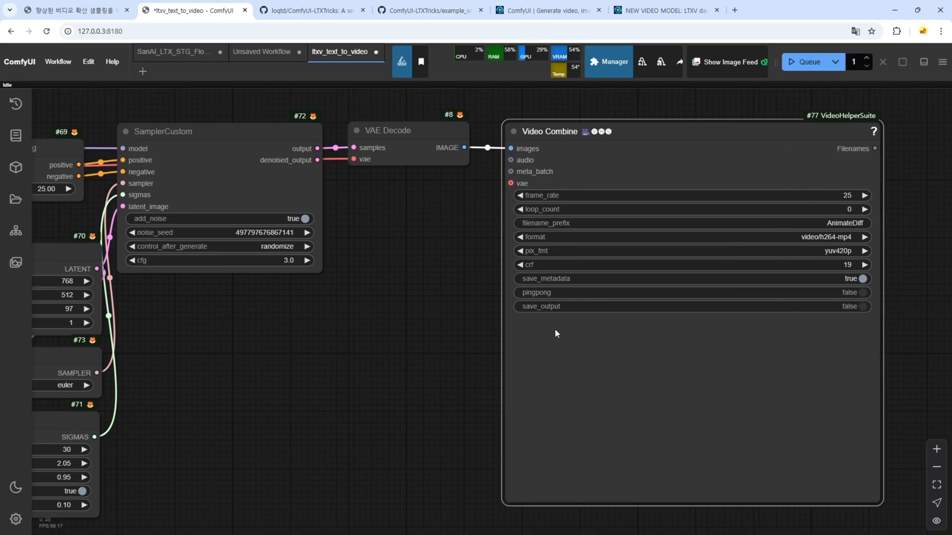
Step: Run the text-to-video workflow and view the generated clip in the Video Combine node
drag(255, 365, 482, 315)
scroll(483, 316, down, 4)
drag(335, 431, 471, 435)
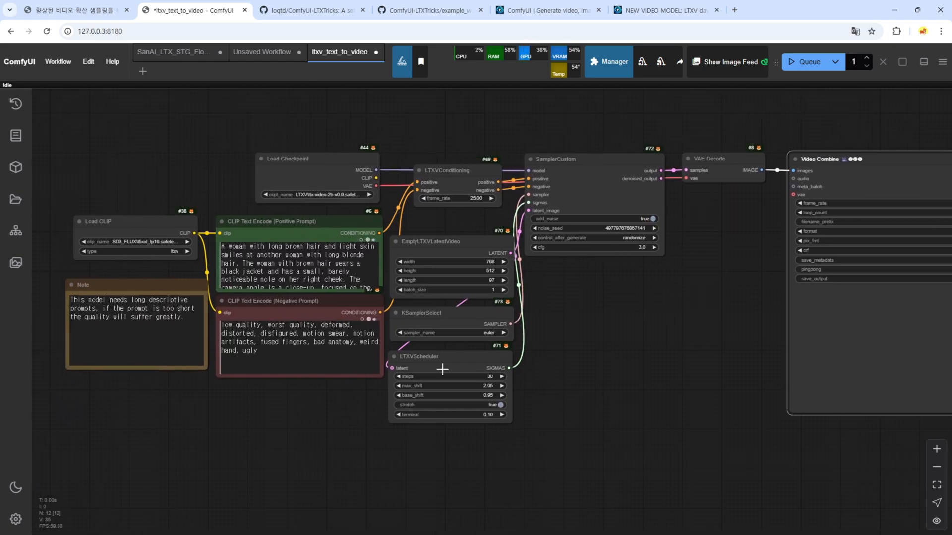
drag(695, 353, 640, 365)
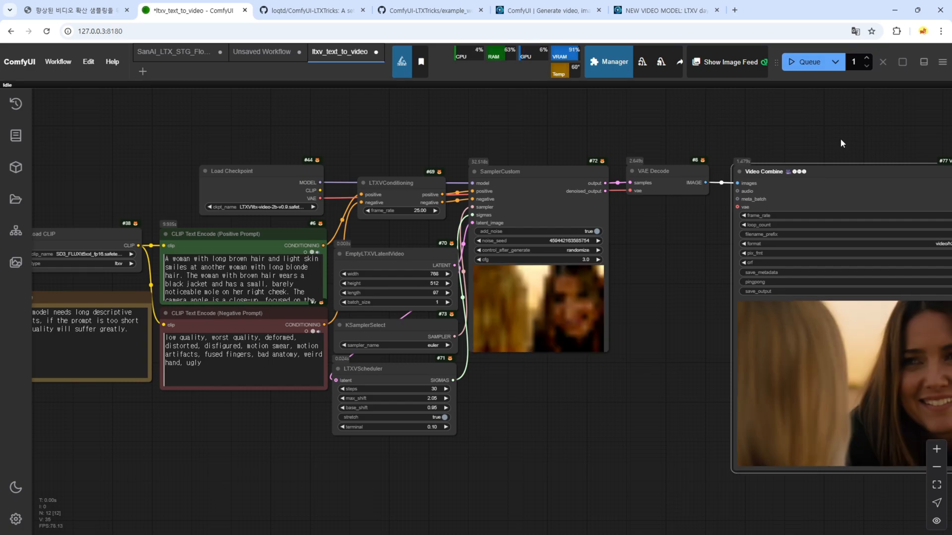
drag(841, 139, 586, 97)
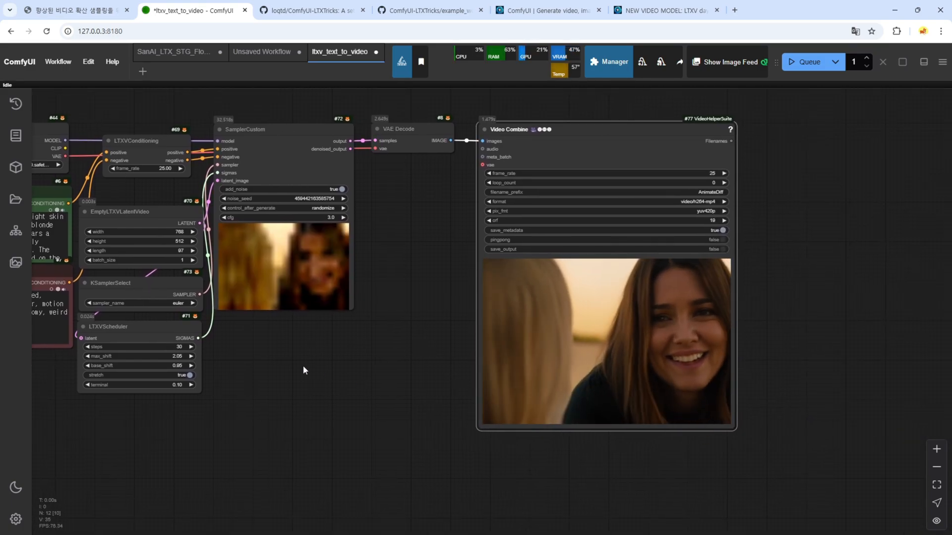
Step: Group all the workflow nodes under the title LTX and move Load Checkpoint directly above Load CLIP
scroll(295, 223, down, 3)
drag(293, 195, 390, 221)
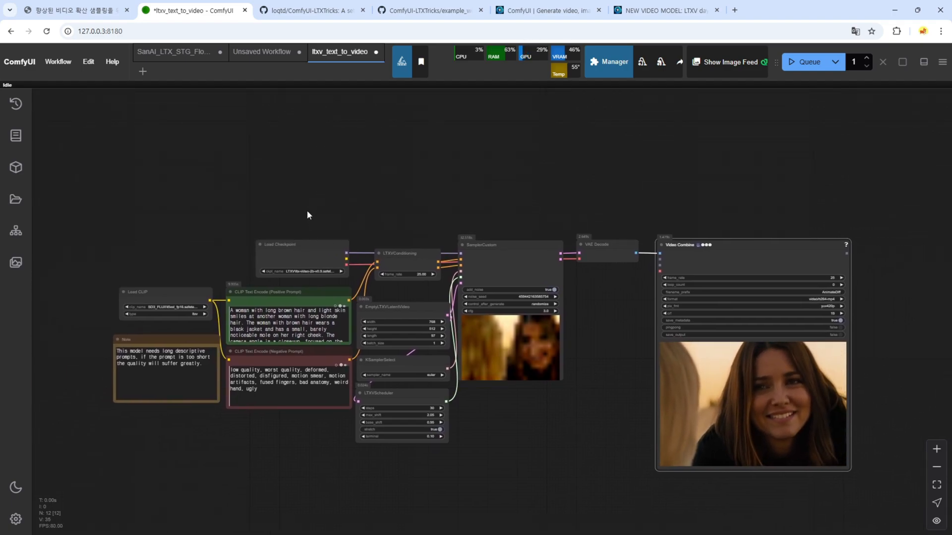
drag(127, 220, 750, 480)
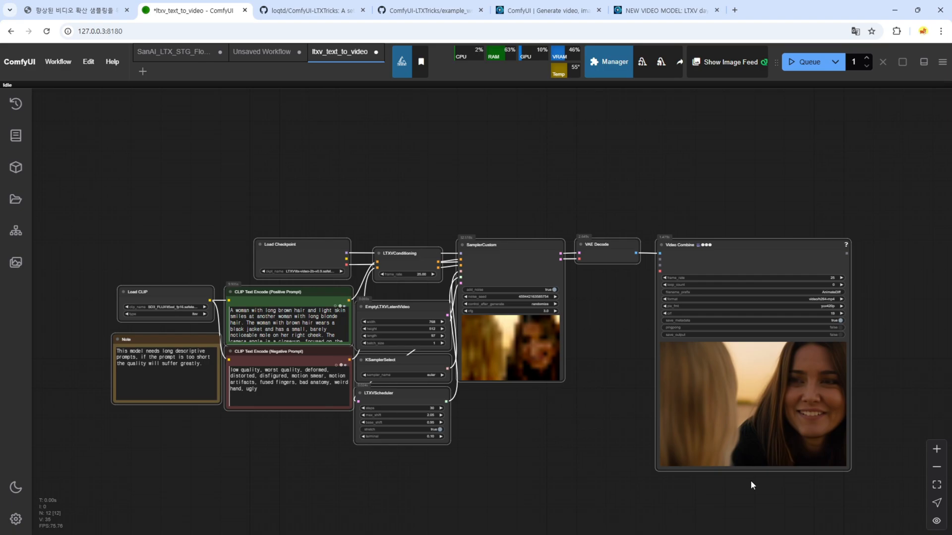
key(ctrl+g)
text(LTX)
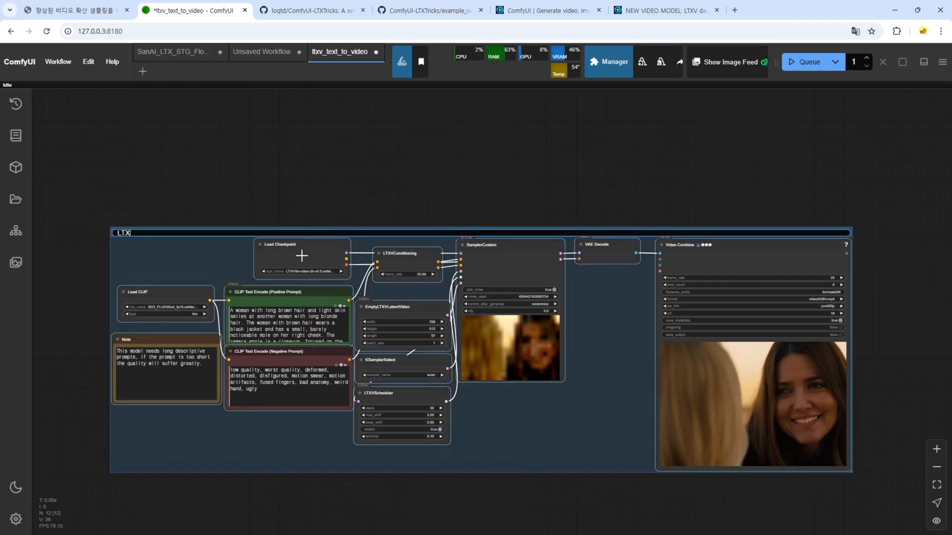
drag(301, 255, 169, 250)
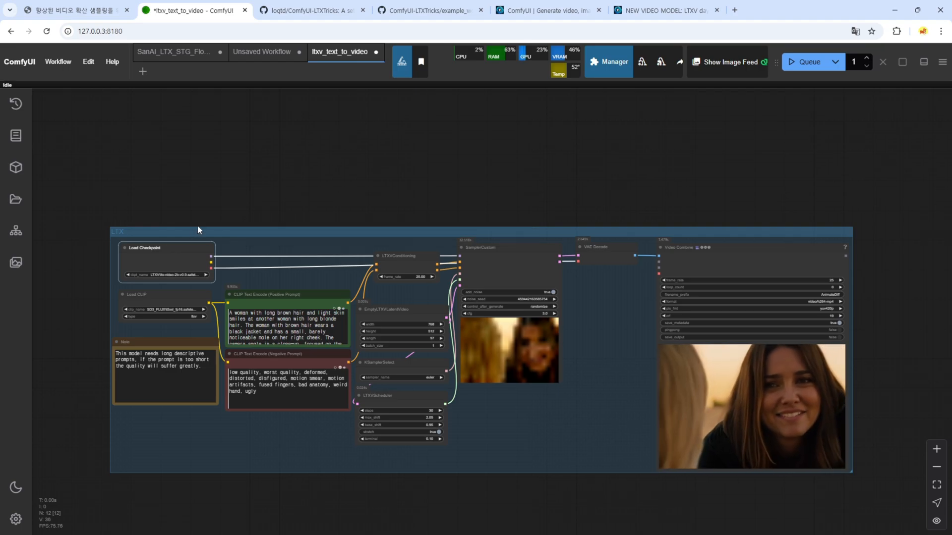
Step: Add a Modify LTX Model node above the LTX group and feed it the Load Checkpoint model output
drag(224, 194, 234, 203)
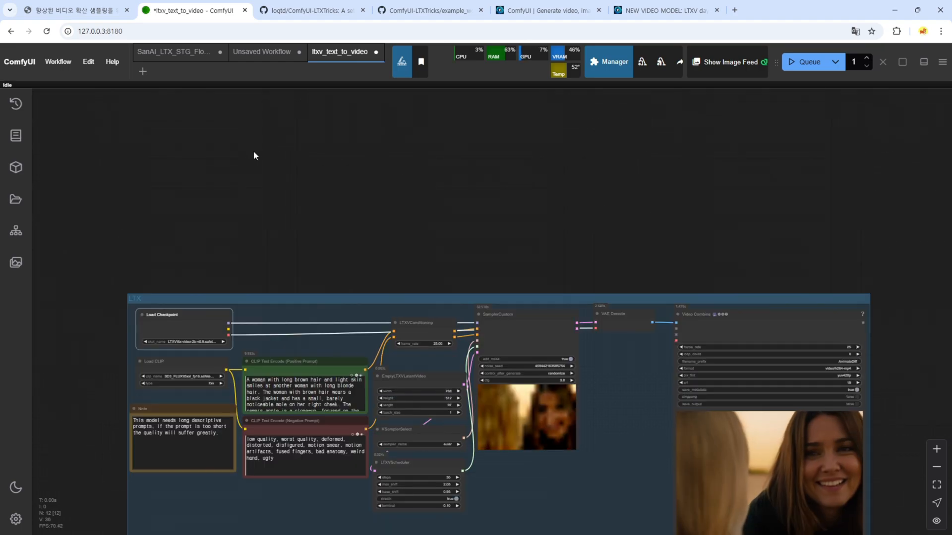
double_click(253, 151)
text(Modi)
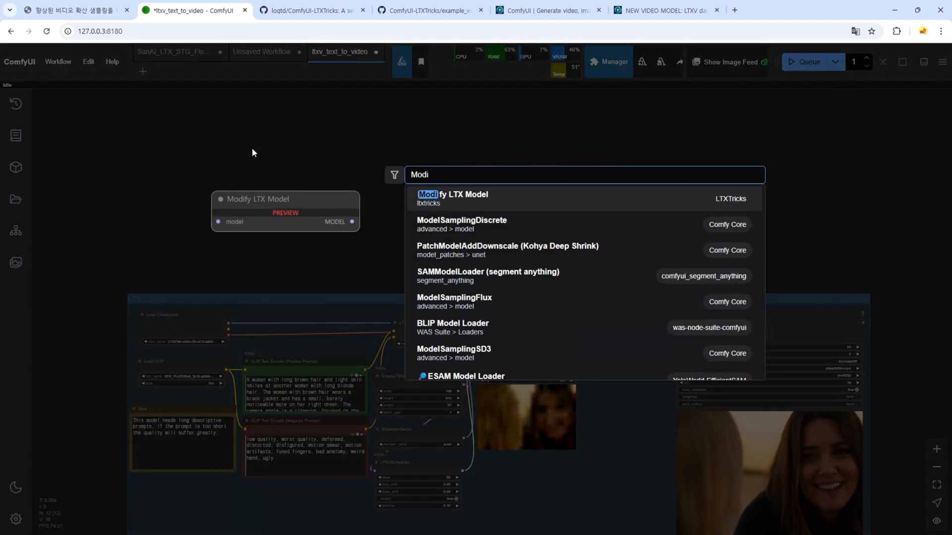
key(Return)
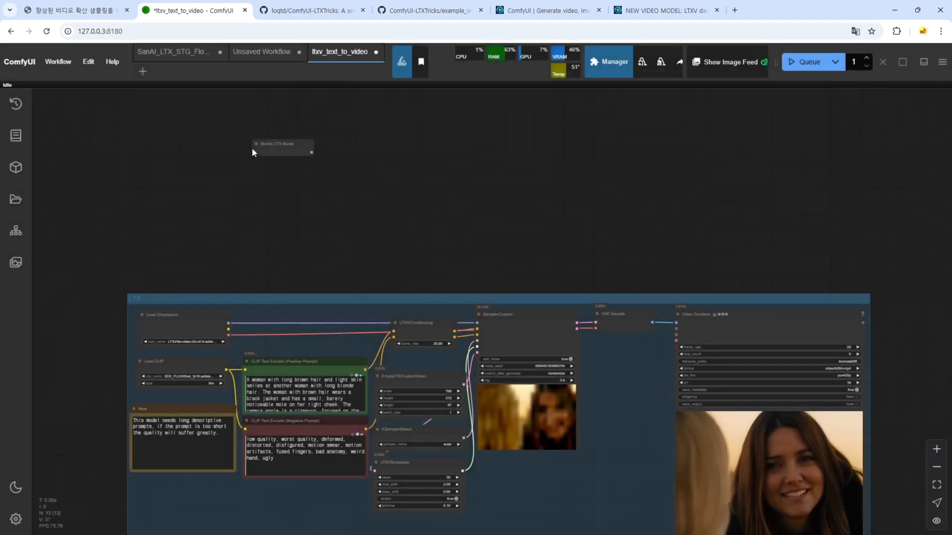
drag(228, 323, 250, 178)
Step: Add an LTX Apply Perturbed Attention node after Modify LTX Model and attach an LTX Attention Override node to it
scroll(255, 188, up, 5)
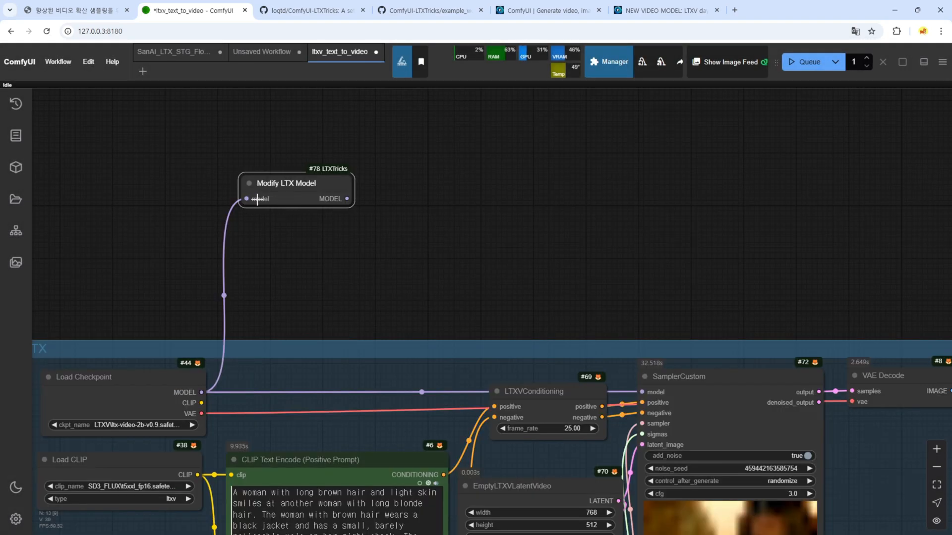
key(ctrl+shift+v)
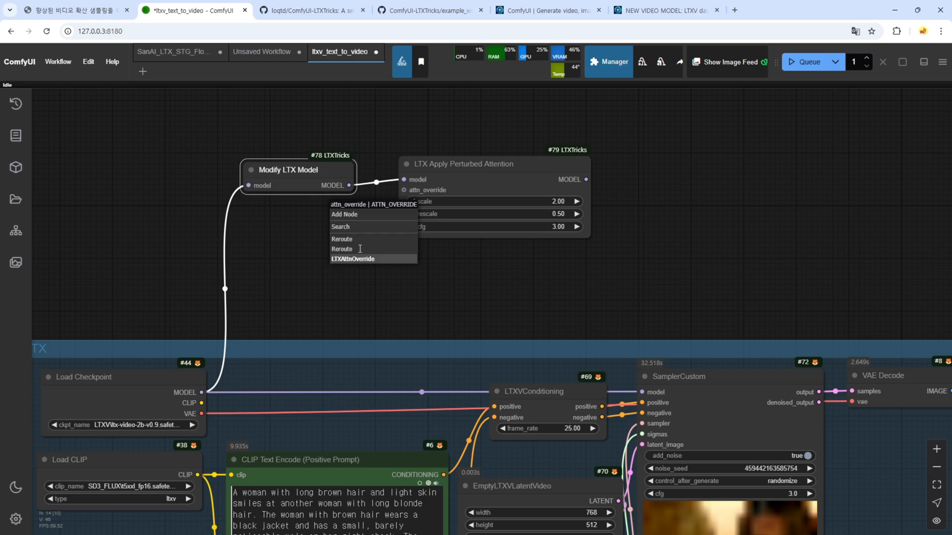
click(352, 259)
Step: Set the attention override layer to 14 and the perturbed attention node's scale to 1.00 and rescale to 0.25
drag(383, 206, 296, 219)
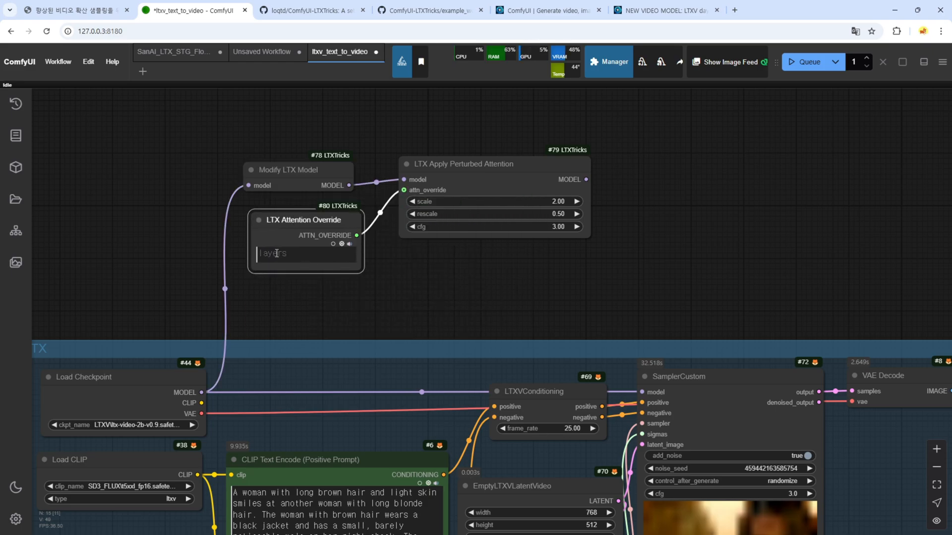
text(14)
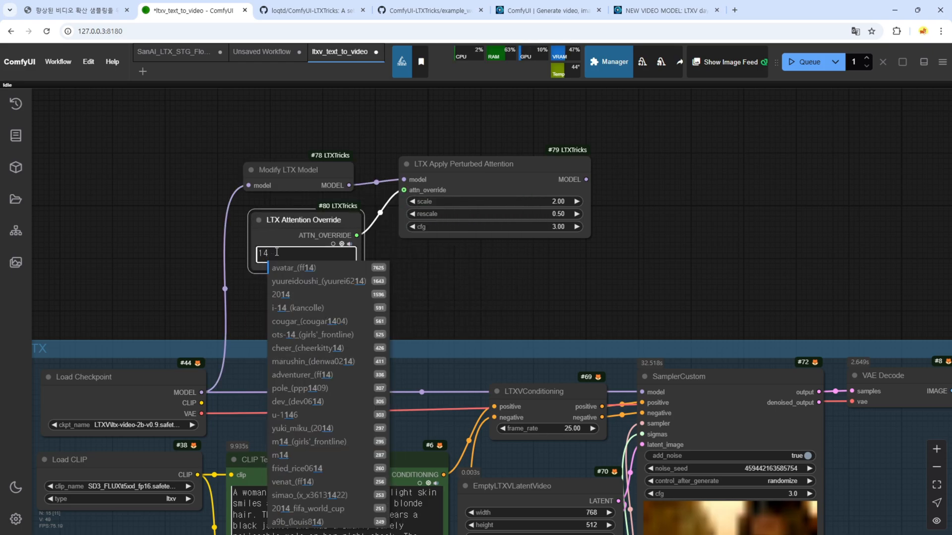
click(300, 245)
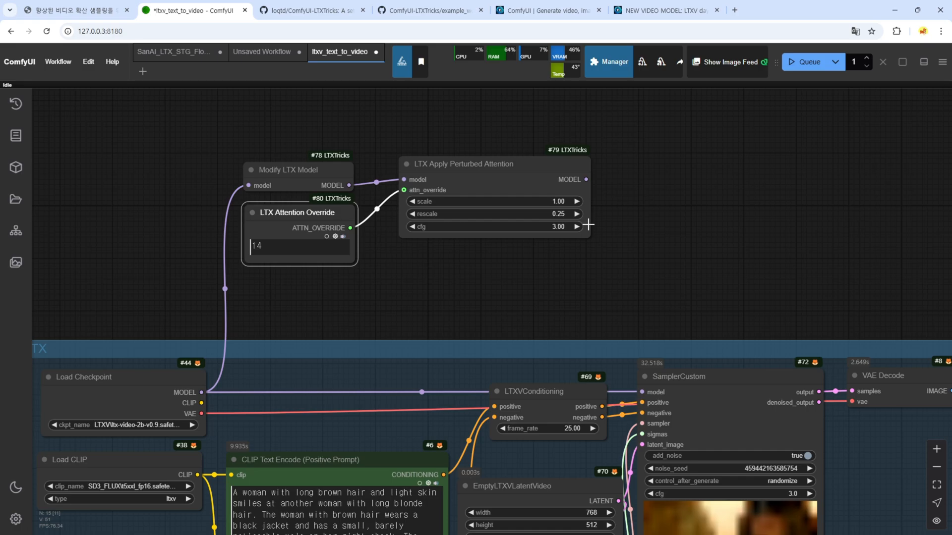
Step: Duplicate SamplerCustom, VAE Decode and Video Combine above the group with their links, feeding the new sampler from the perturbed attention model
drag(662, 194, 513, 199)
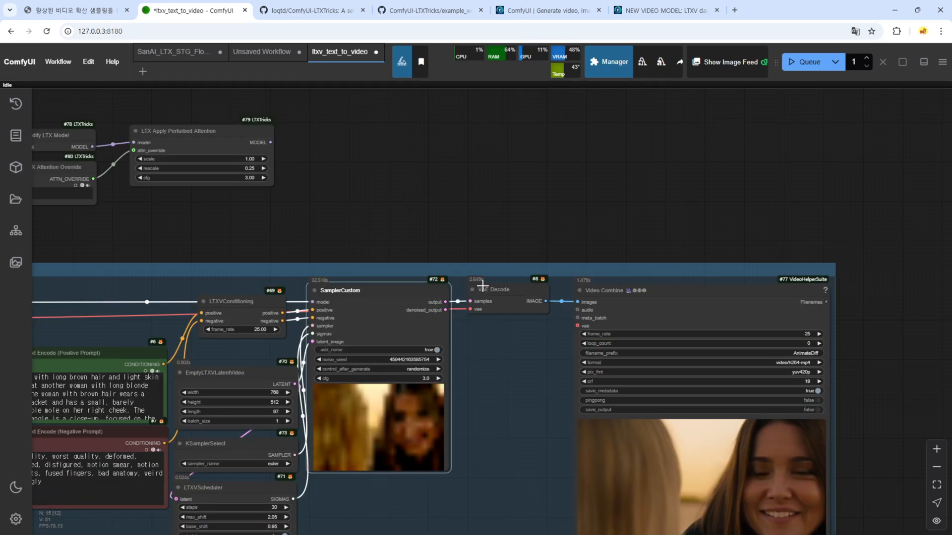
ctrl+click(483, 285)
ctrl+click(650, 292)
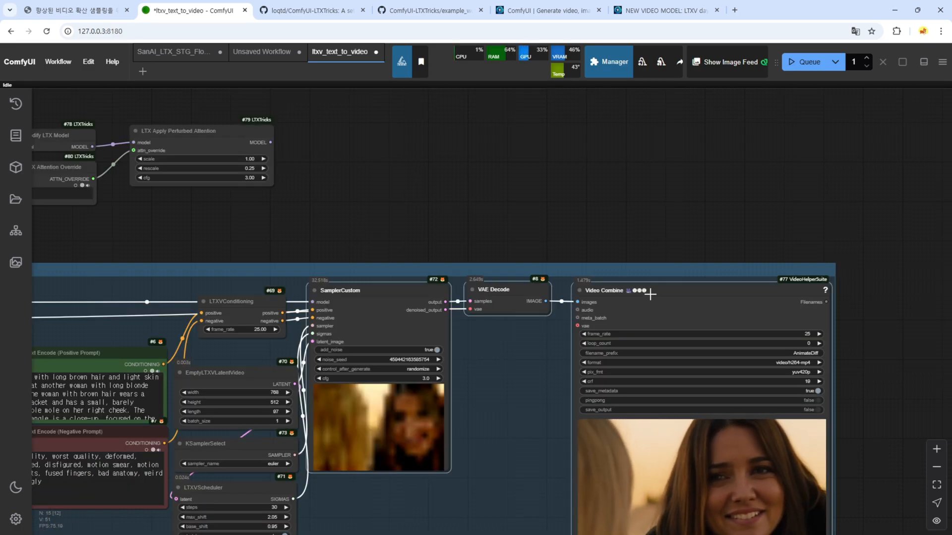
scroll(436, 198, up, 4)
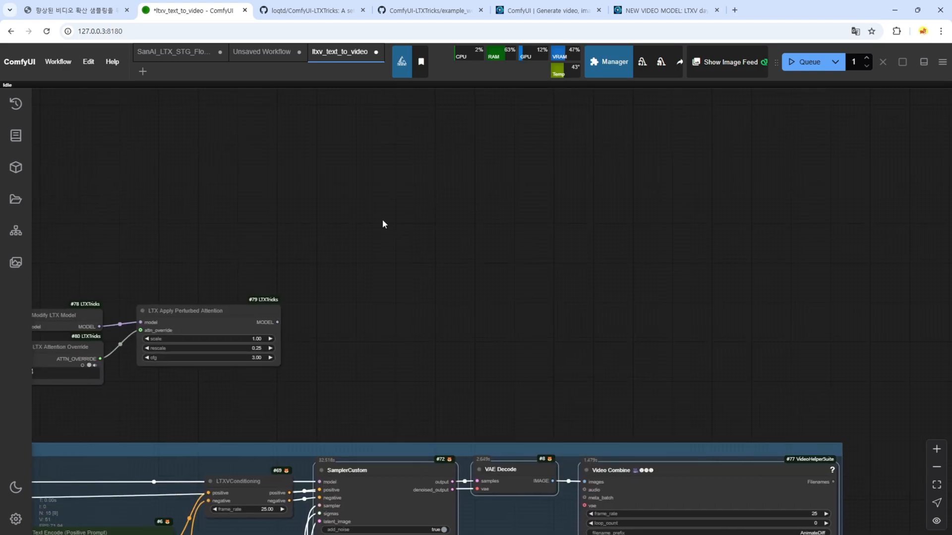
key(ctrl+v)
drag(385, 142, 338, 134)
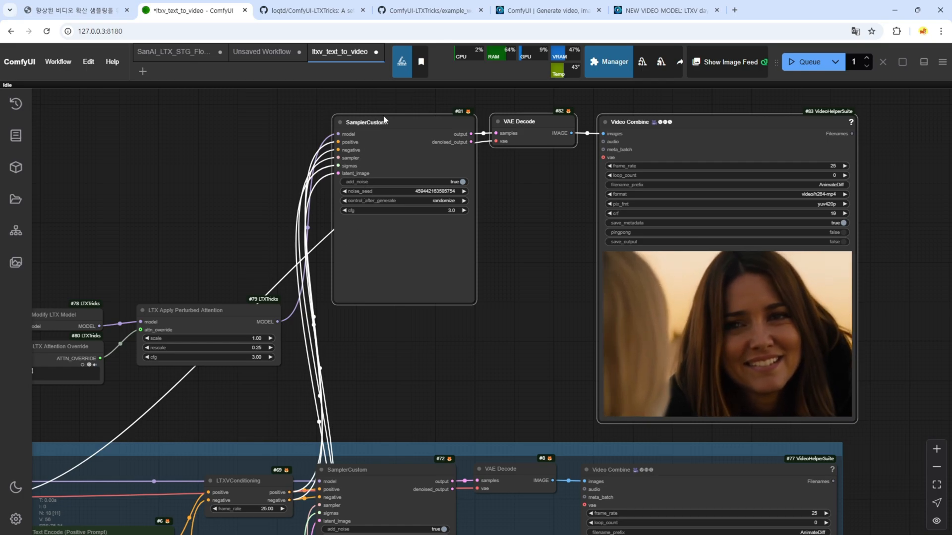
Step: Arrange the LTXTricks nodes in line with the duplicated SamplerCustom, VAE Decode and Video Combine nodes
drag(410, 106, 384, 90)
drag(389, 107, 370, 121)
drag(192, 184, 325, 205)
drag(190, 316, 164, 147)
Step: Convert the noise_seed widget of the duplicated SamplerCustom above the group into an input
drag(605, 357, 601, 320)
scroll(600, 320, down, 2)
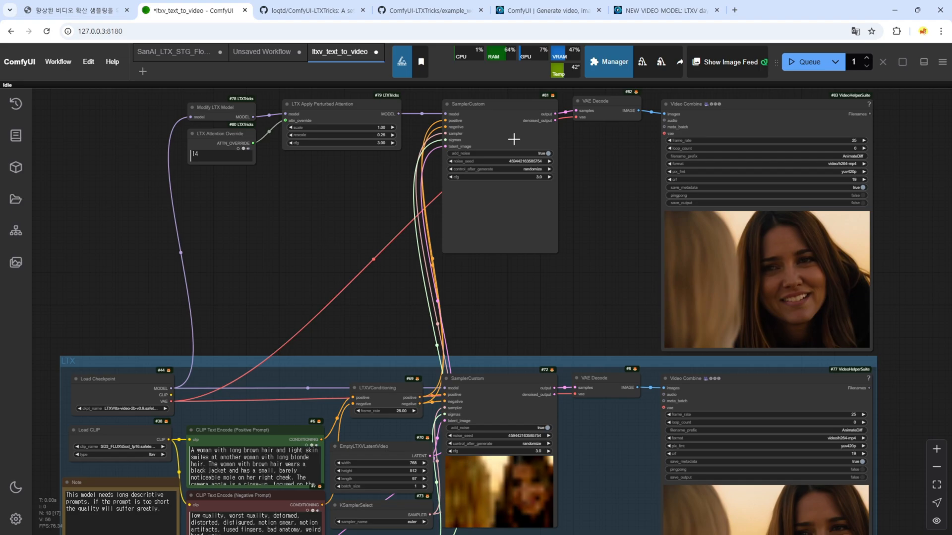
right_click(499, 136)
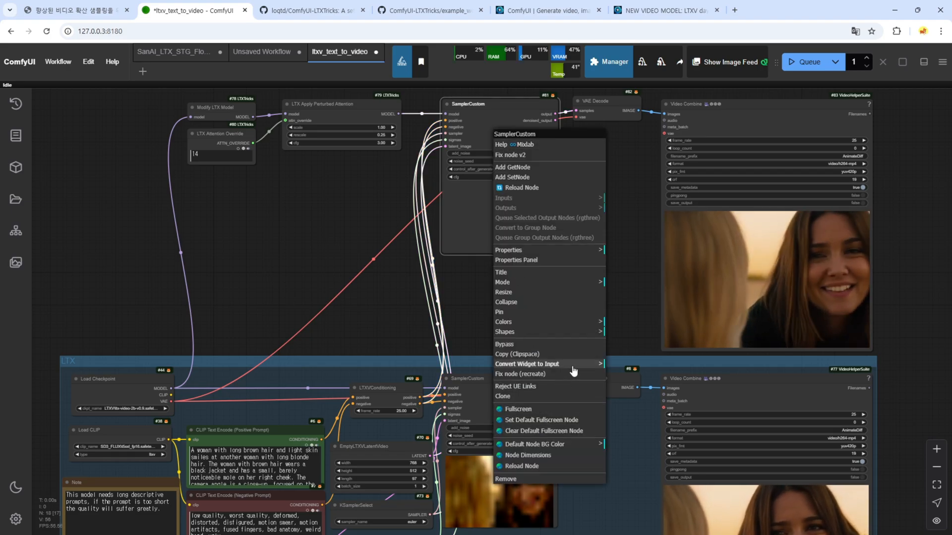
click(644, 372)
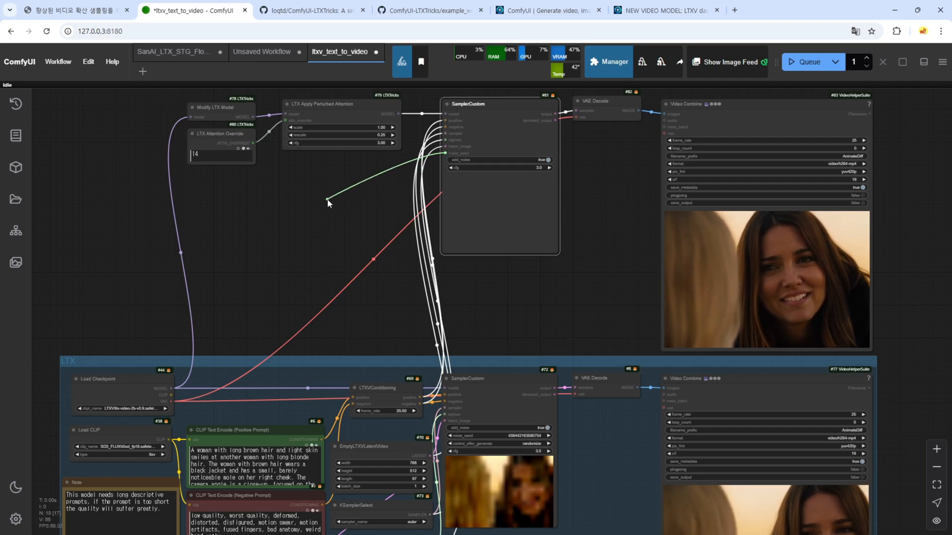
Step: Add a Seed (rgthree) node linked to the duplicated SamplerCustom's noise_seed input, using a node search for "seed"
click(333, 211)
text(seed)
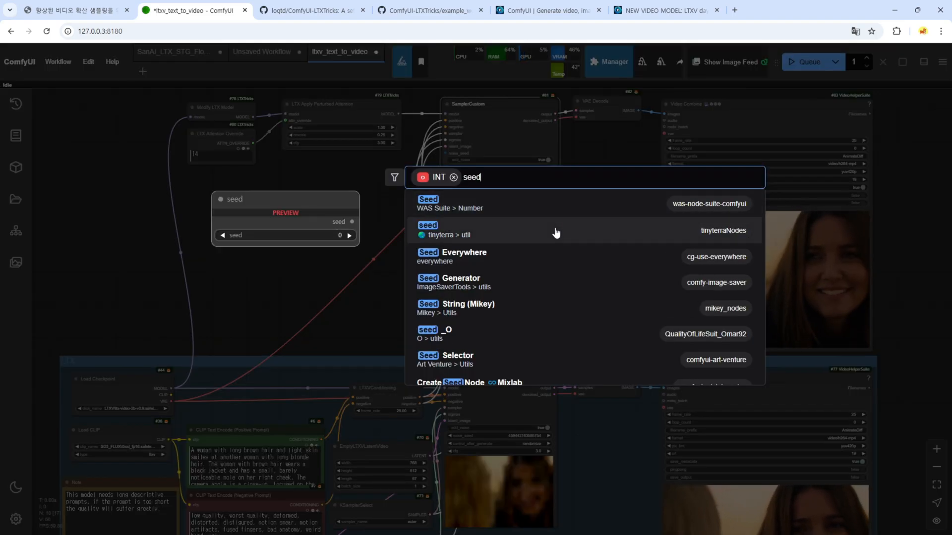
scroll(536, 300, down, 3)
click(450, 272)
scroll(267, 168, up, 5)
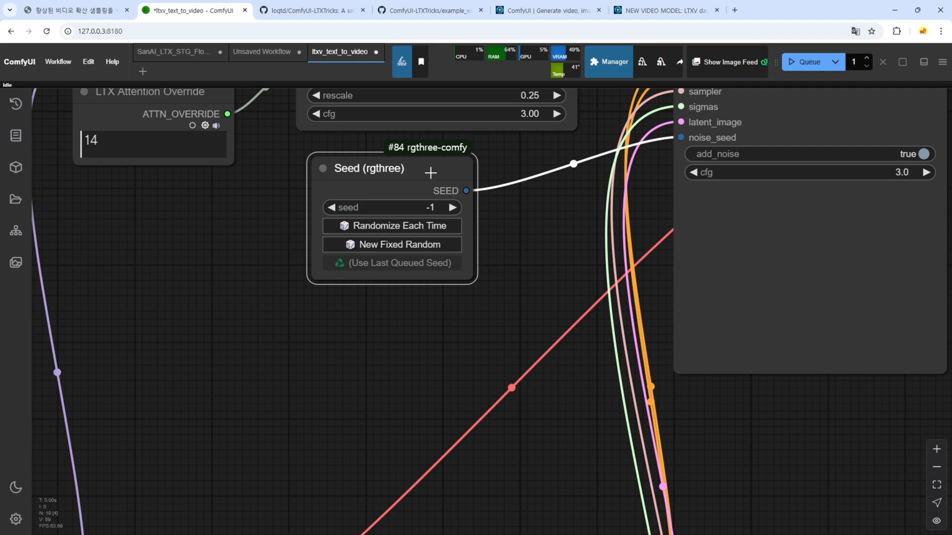
drag(539, 157, 432, 229)
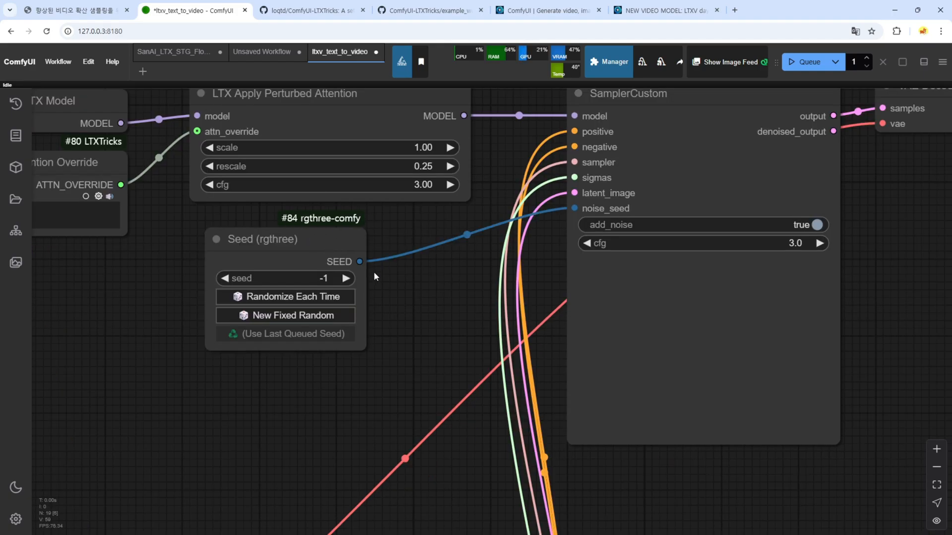
Step: Convert the noise_seed widget of the original SamplerCustom in the LTX group into an input
scroll(396, 166, down, 6)
drag(578, 352, 547, 226)
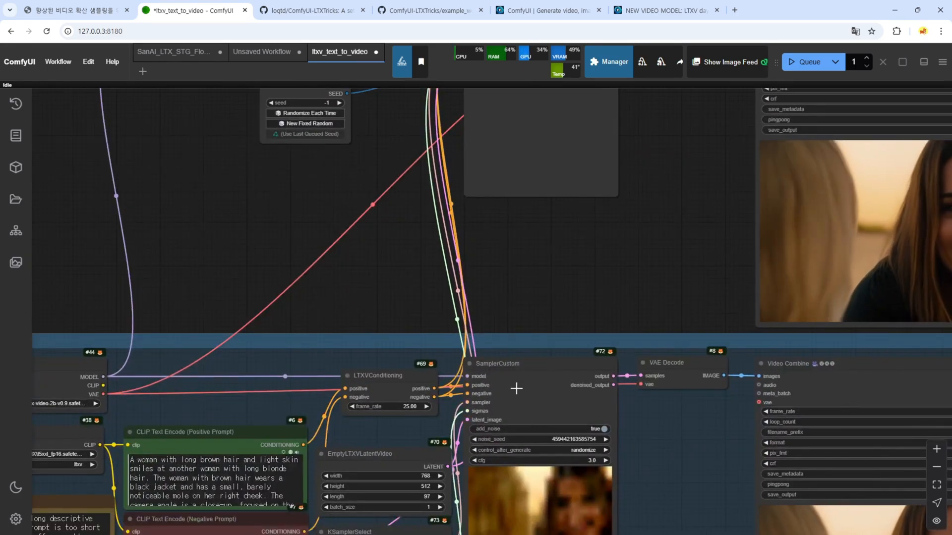
right_click(515, 396)
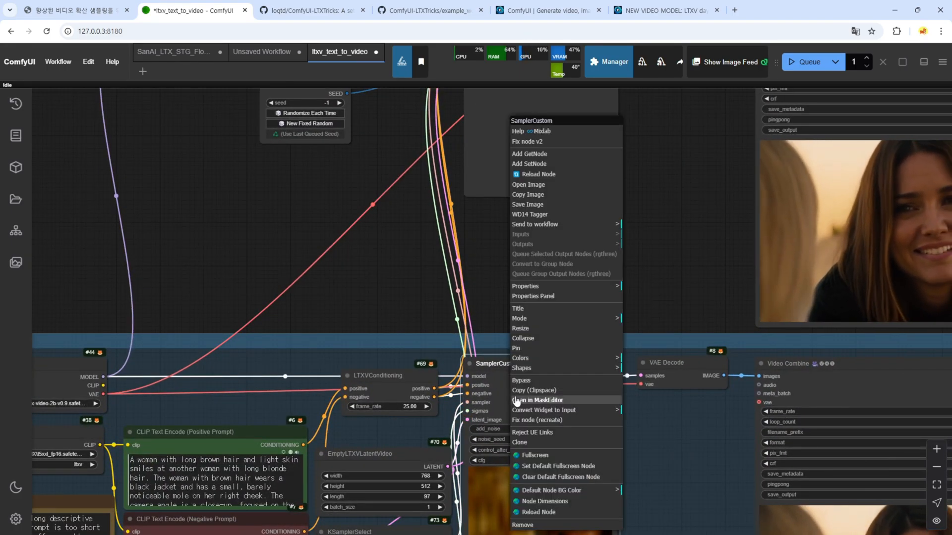
right_click(525, 383)
click(554, 410)
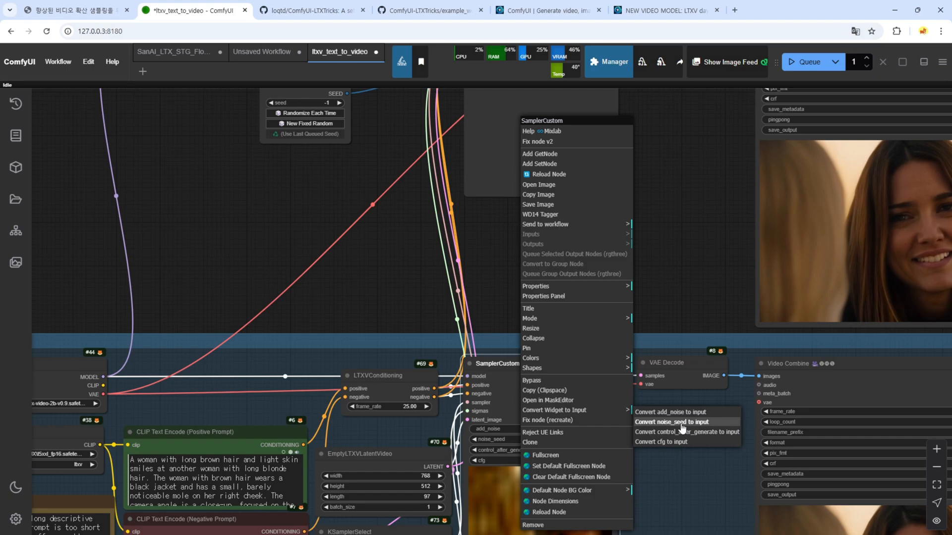
click(681, 424)
Step: Link the Seed node to the original SamplerCustom's noise_seed and place it just above the LTX group
drag(347, 94, 468, 428)
drag(394, 140, 391, 193)
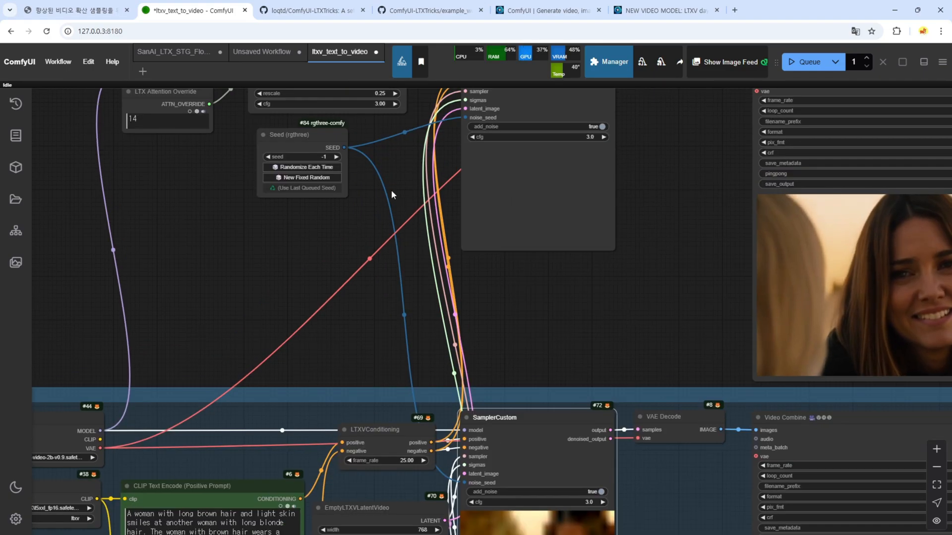
drag(320, 139, 326, 291)
Step: Queue the workflow to generate both videos from the shared seed
scroll(546, 308, down, 4)
drag(628, 310, 508, 353)
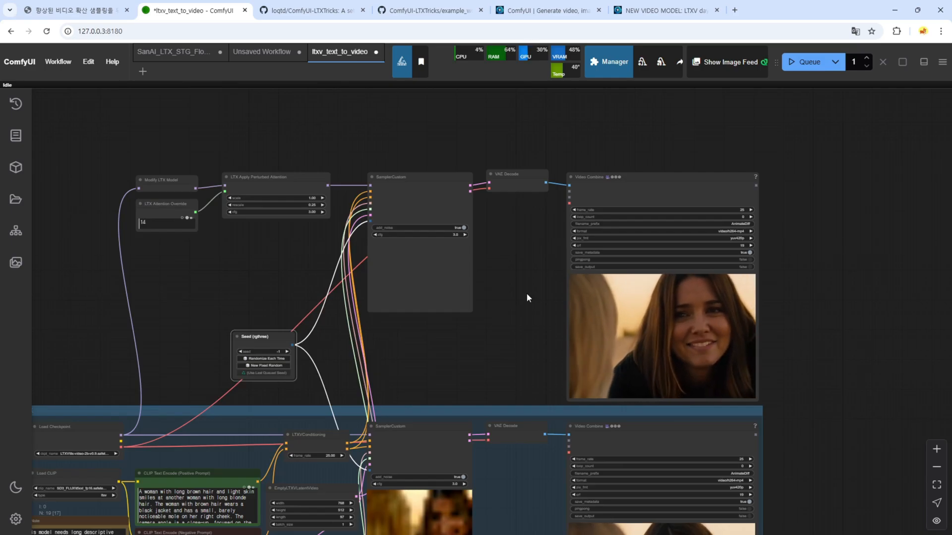
drag(444, 351, 499, 225)
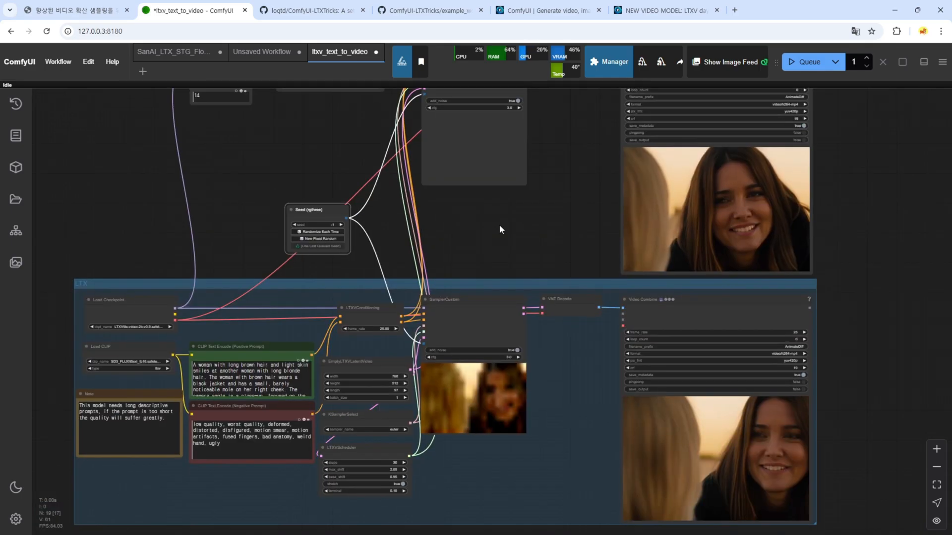
key(ctrl+Return)
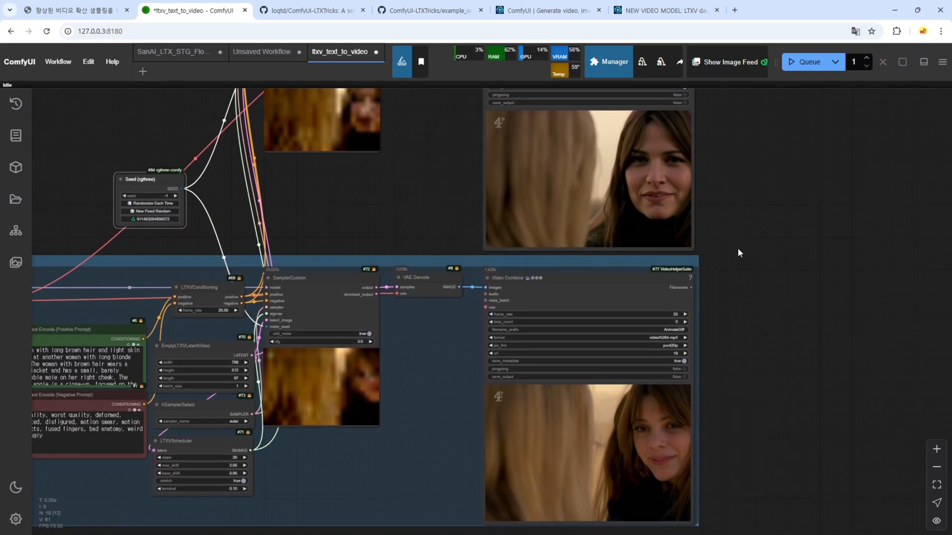
Step: Compare the videos of the standard and perturbed attention branches up close, checking the faces and hair
drag(738, 248, 725, 245)
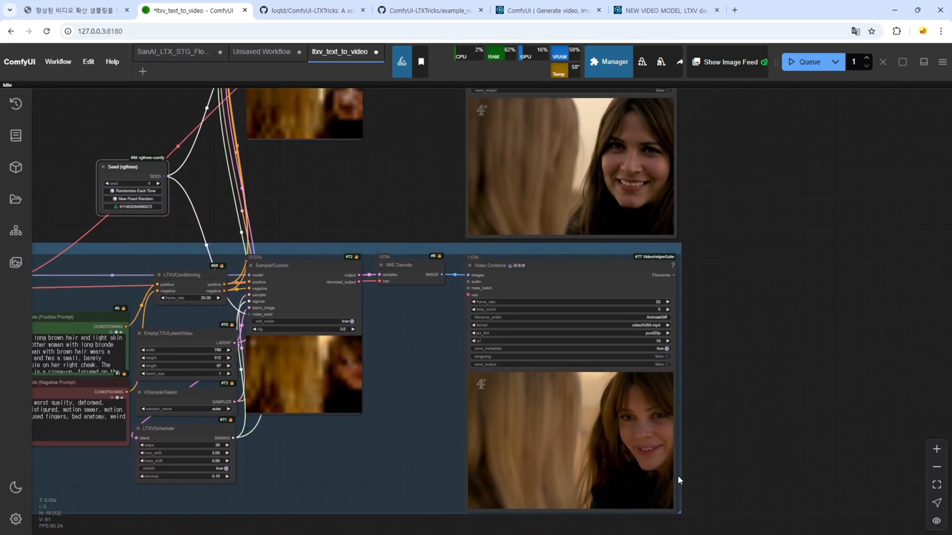
scroll(678, 475, up, 6)
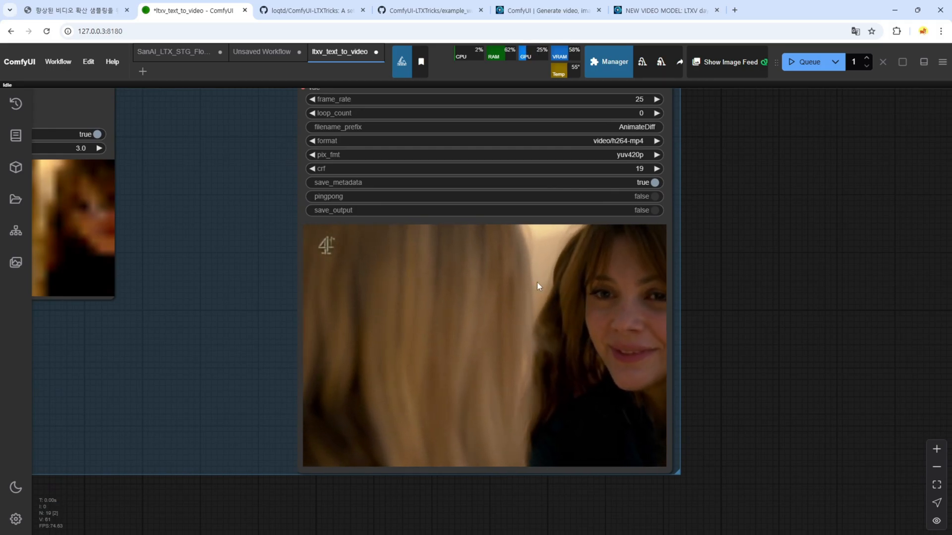
scroll(518, 437, up, 5)
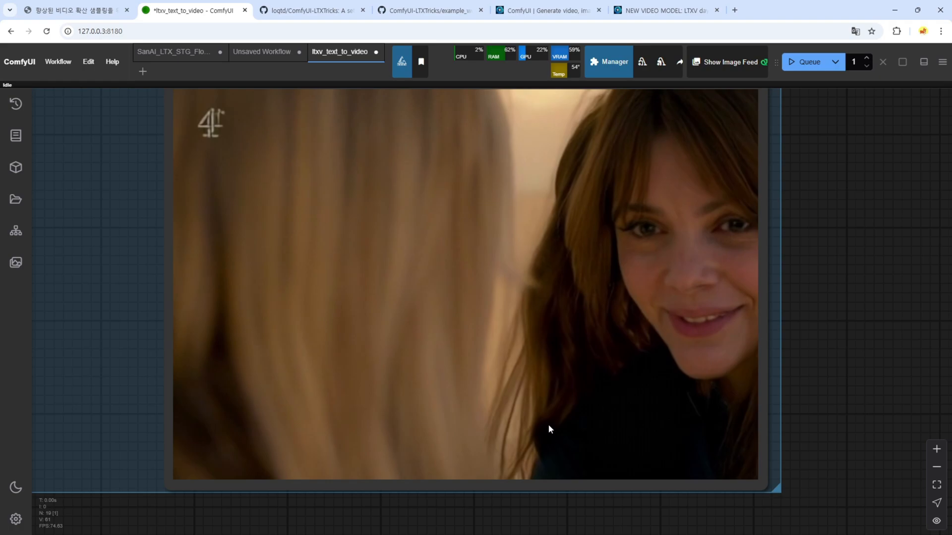
scroll(814, 231, down, 10)
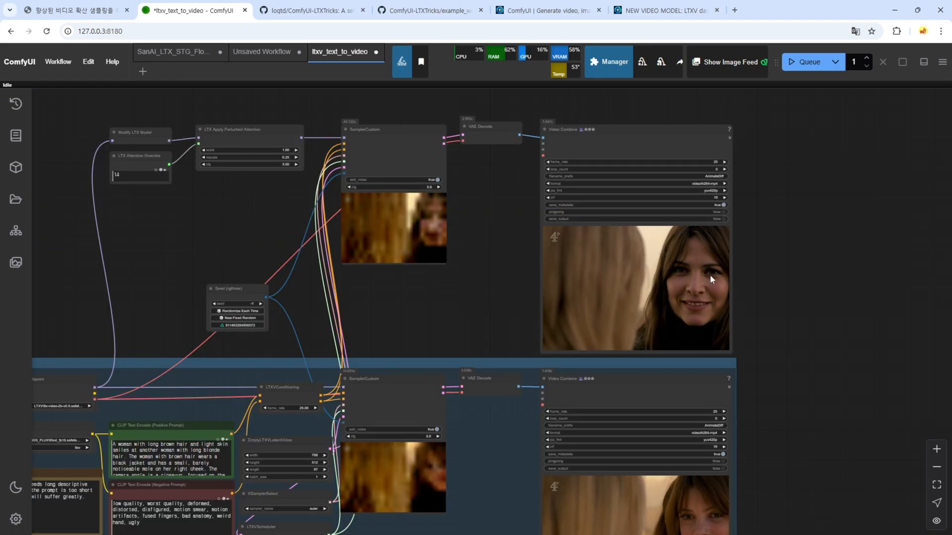
scroll(709, 275, up, 10)
scroll(685, 326, down, 3)
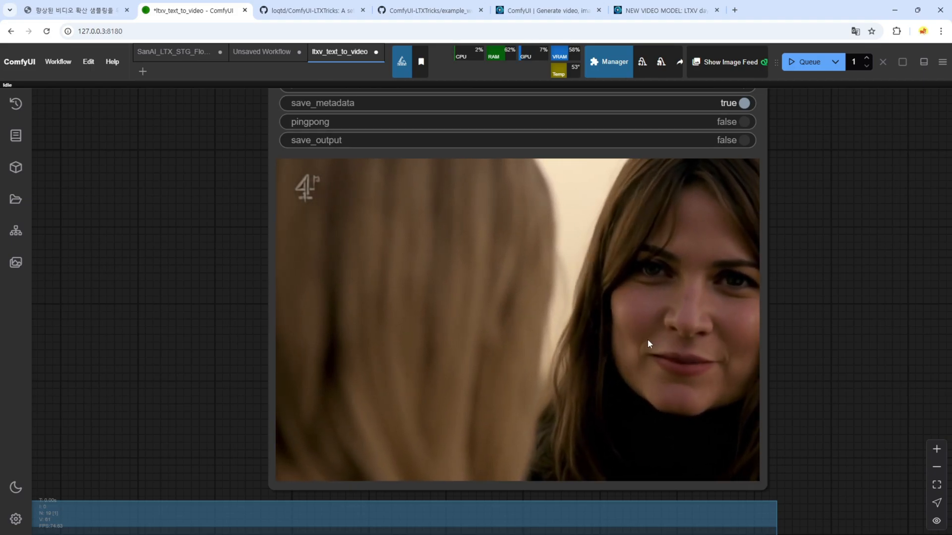
scroll(647, 339, down, 5)
Step: Open a new browser tab for finding a sample prompt, and in ComfyUI set the EmptyLTXVLatentVideo length to 121
click(735, 10)
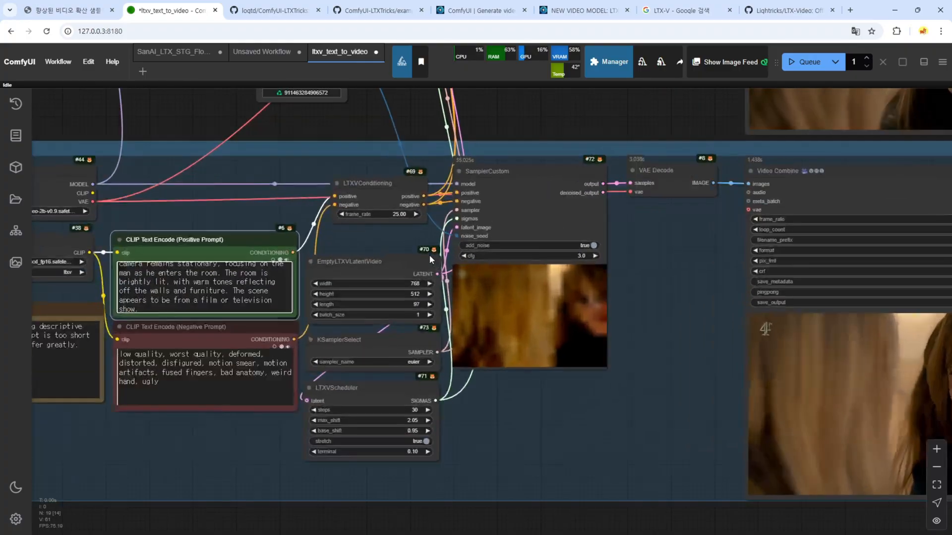
scroll(420, 326, up, 3)
click(414, 296)
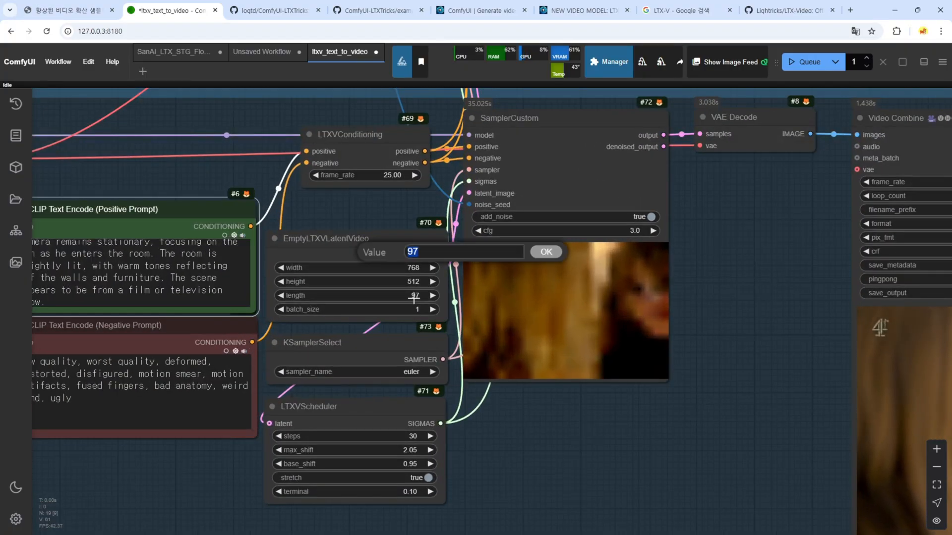
text(121)
key(Return)
scroll(414, 292, down, 4)
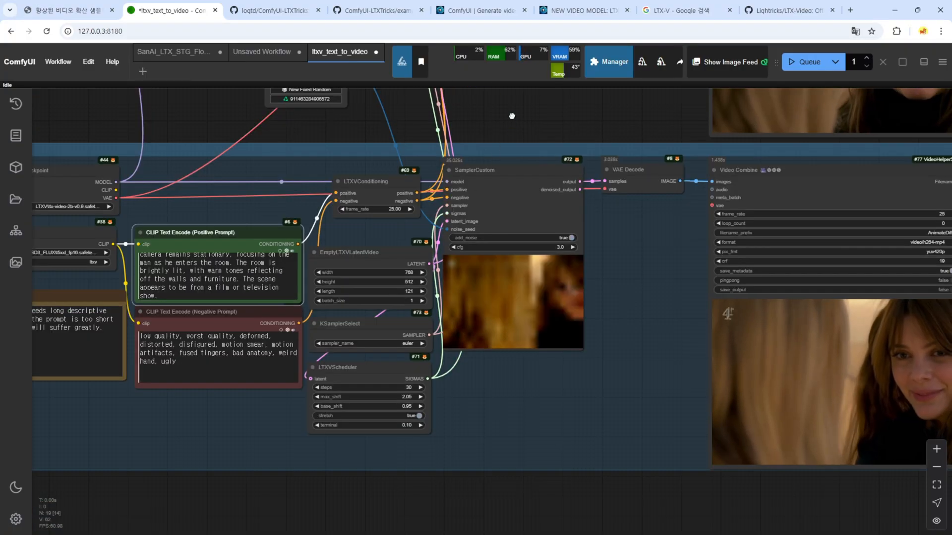
Step: Queue the workflow with the prompt of a man entering a room and bring both Video Combine outputs into view
key(ctrl+Return)
scroll(512, 115, up, 1)
scroll(642, 110, down, 3)
drag(644, 111, 457, 262)
scroll(457, 261, down, 1)
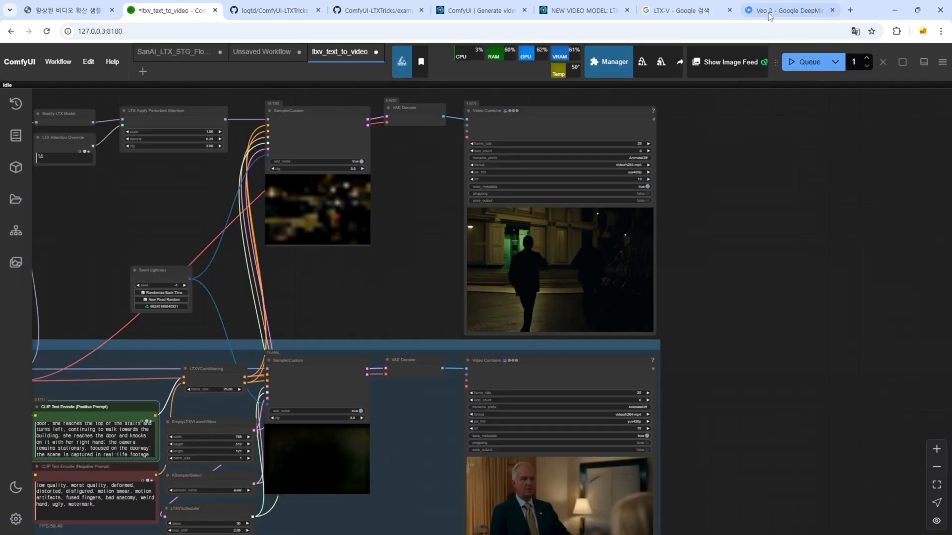
Step: Switch to the Google DeepMind Veo 2 page, select the cartoon girl's prompt text, and return to ComfyUI
click(769, 15)
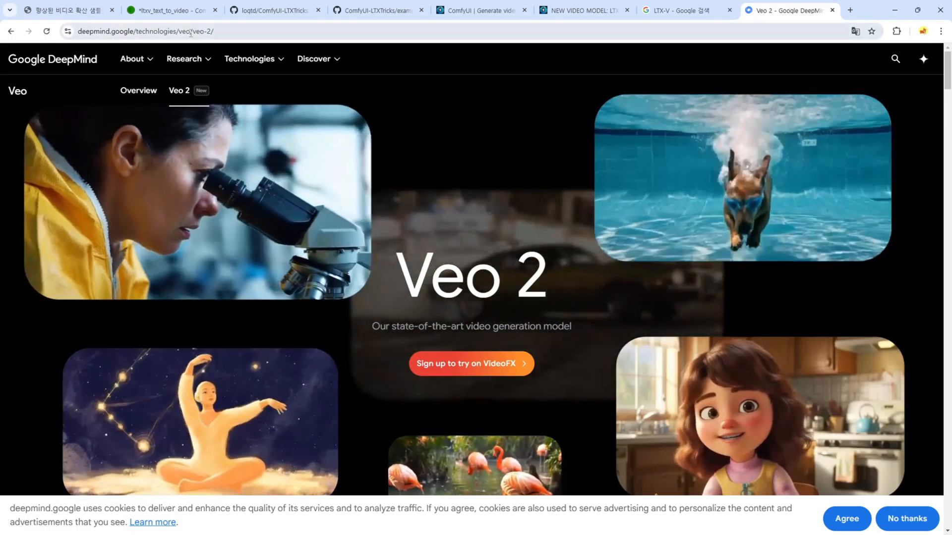
drag(394, 270, 560, 290)
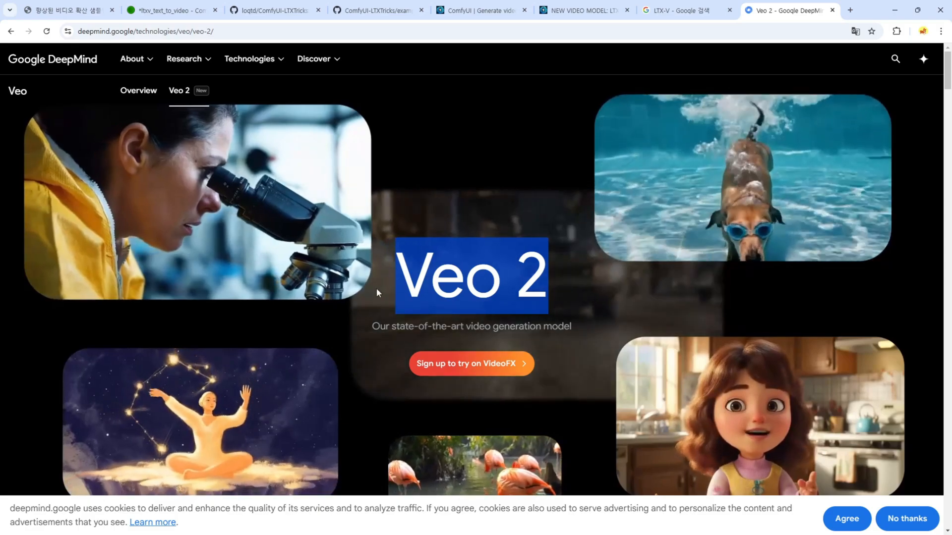
scroll(376, 288, down, 8)
scroll(359, 280, down, 15)
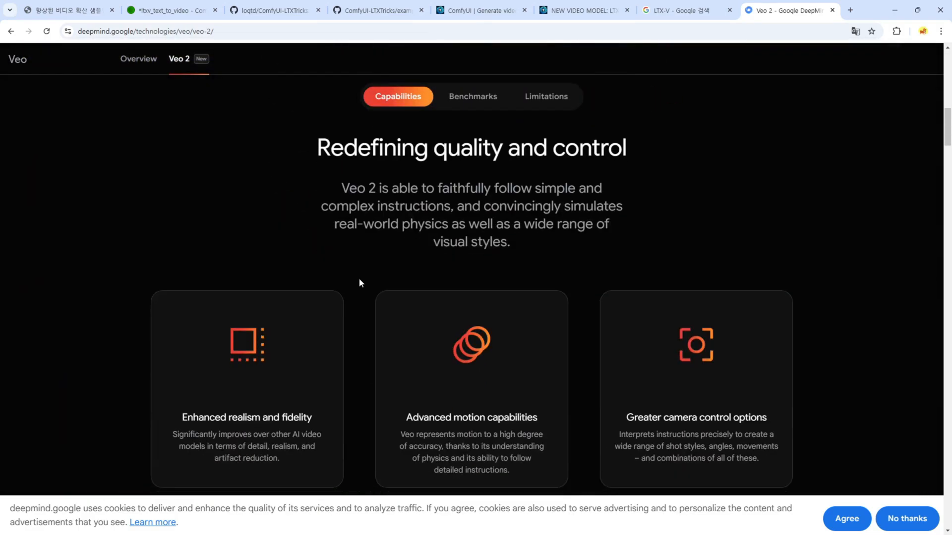
drag(179, 307, 197, 366)
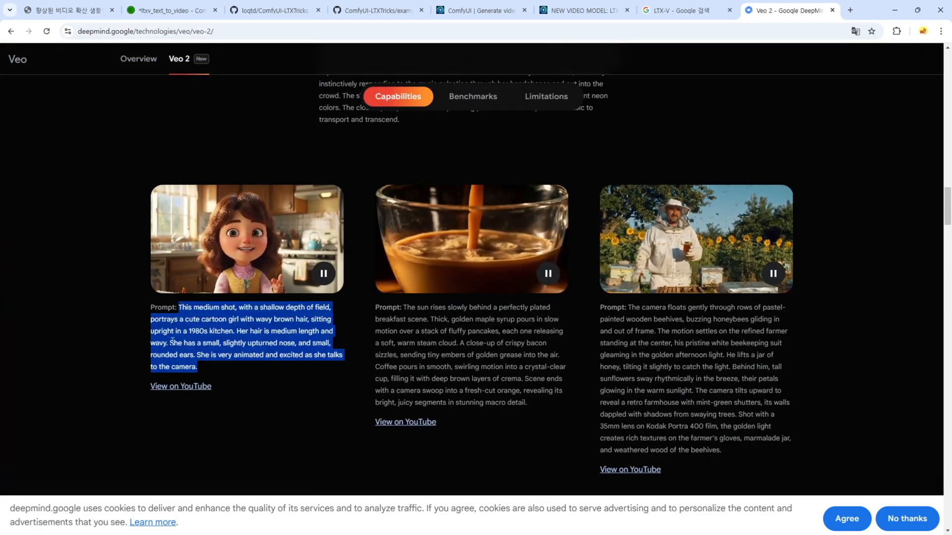
key(ctrl+2)
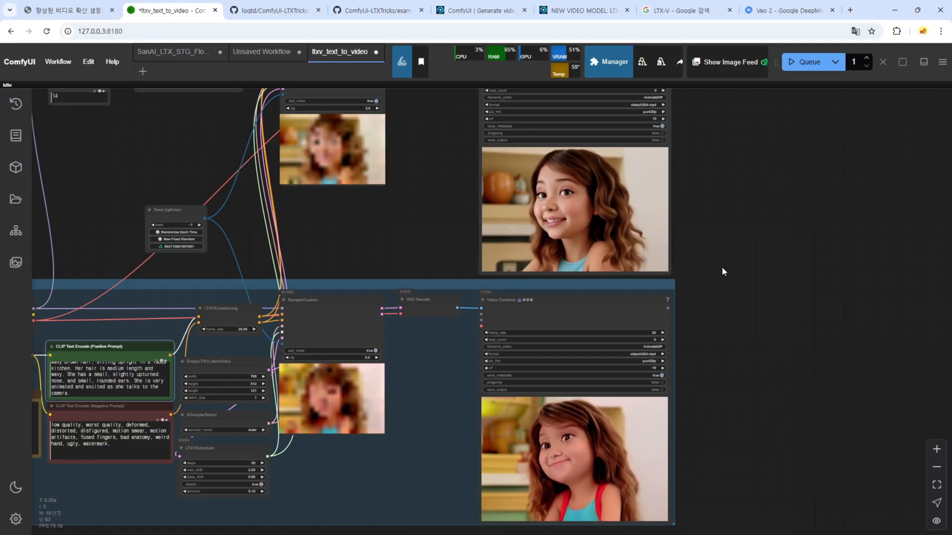
Step: Compare the cartoon girl videos of both branches up close, checking facial detail, hair and motion
drag(722, 267, 672, 235)
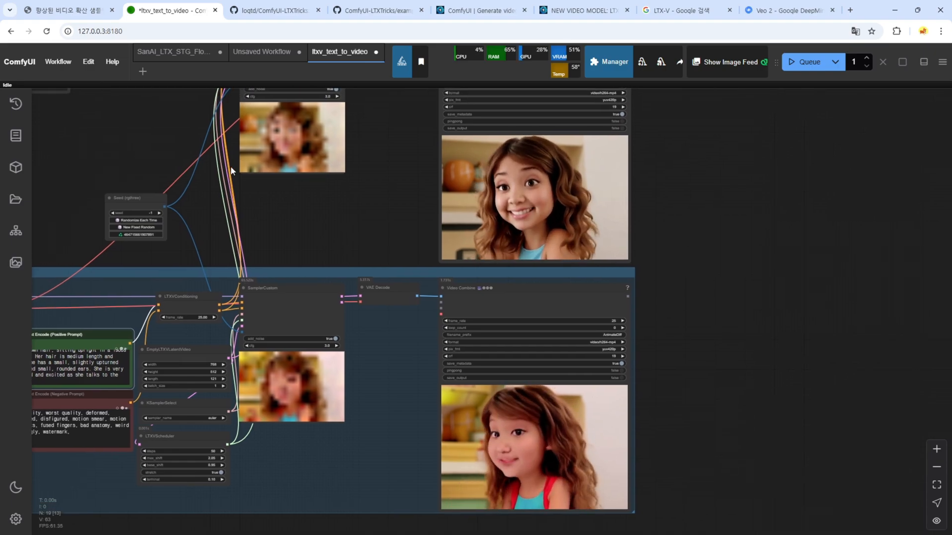
drag(239, 199, 338, 319)
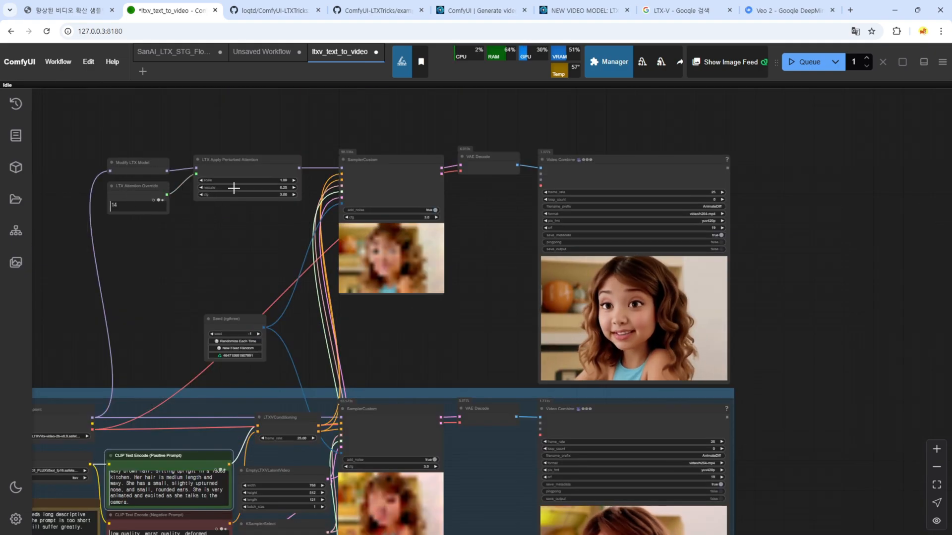
drag(144, 132, 152, 143)
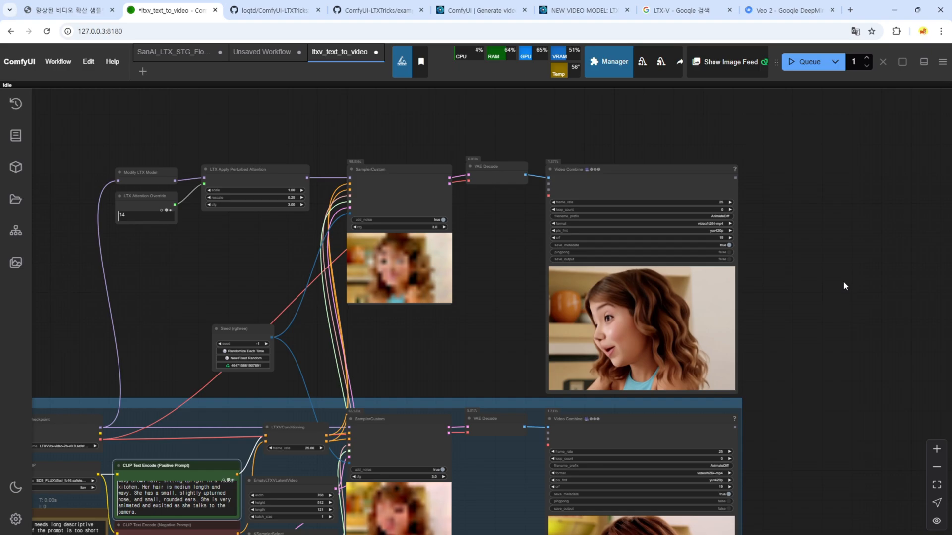
drag(843, 281, 720, 215)
scroll(643, 289, up, 1)
drag(643, 289, 588, 199)
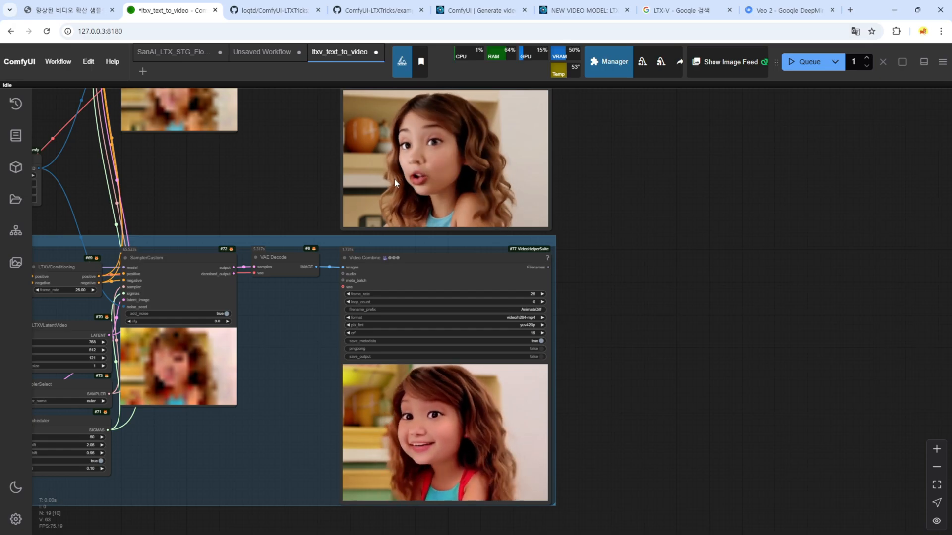
drag(601, 403, 626, 353)
scroll(596, 352, up, 4)
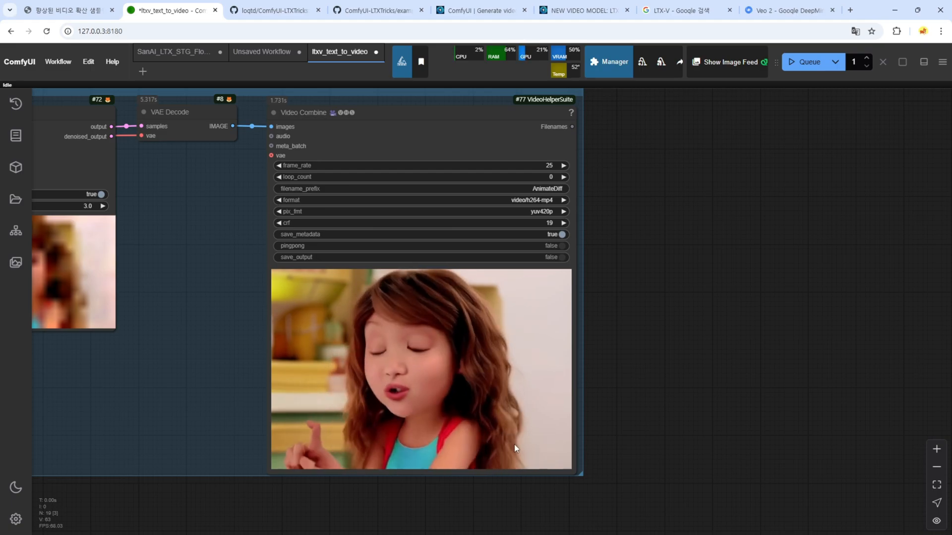
drag(634, 185, 674, 506)
scroll(534, 349, up, 7)
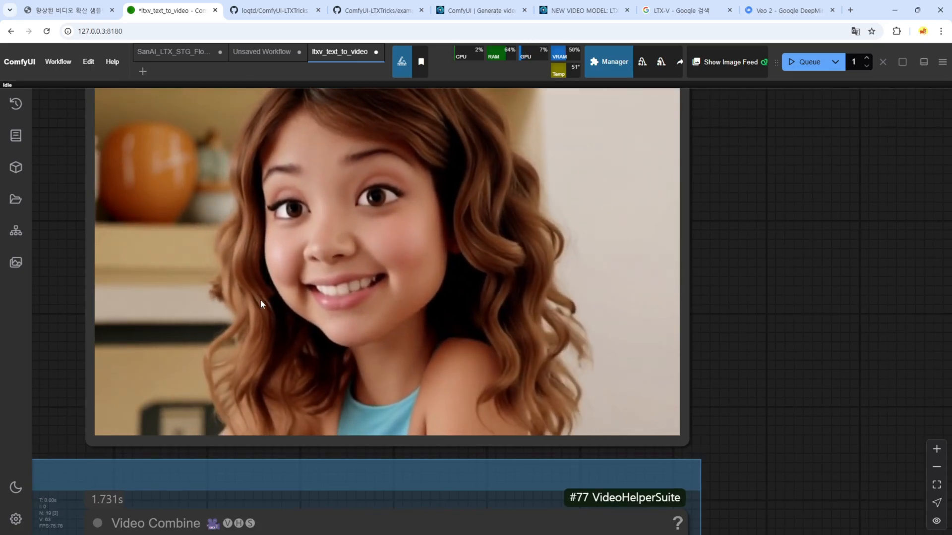
Step: Copy the low-angle muscle car drifting prompt from the Veo 2 page into the positive prompt in ComfyUI and queue the workflow
scroll(252, 335, down, 3)
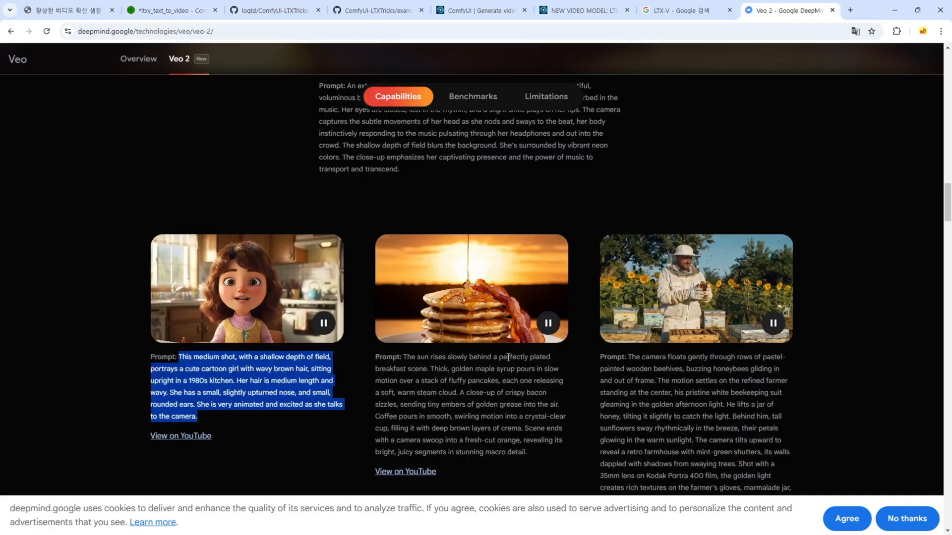
scroll(565, 377, down, 12)
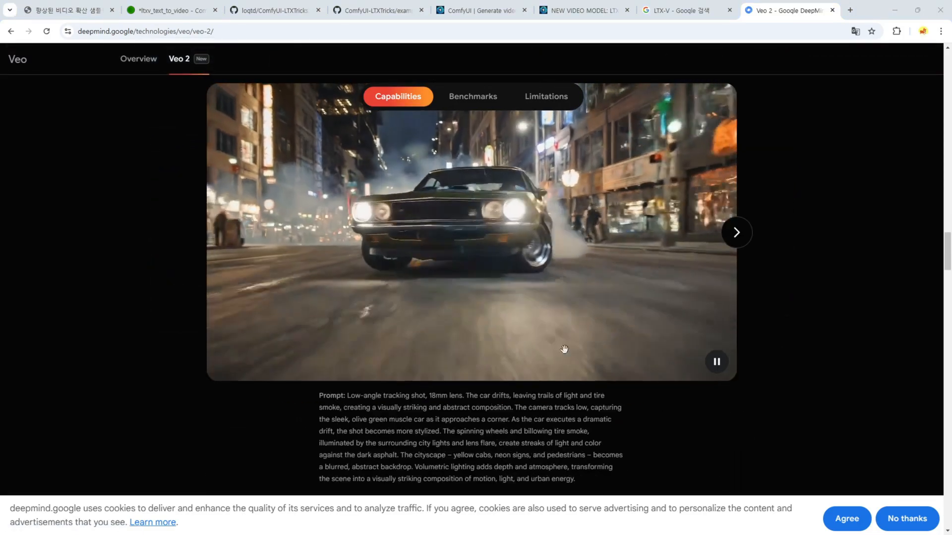
scroll(444, 296, up, 1)
scroll(443, 296, up, 3)
scroll(443, 296, down, 2)
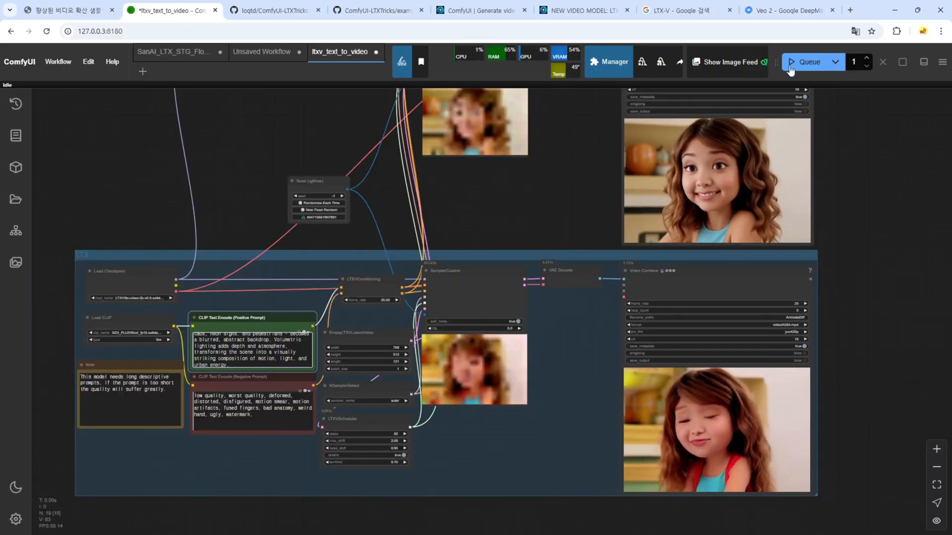
key(ctrl+Return)
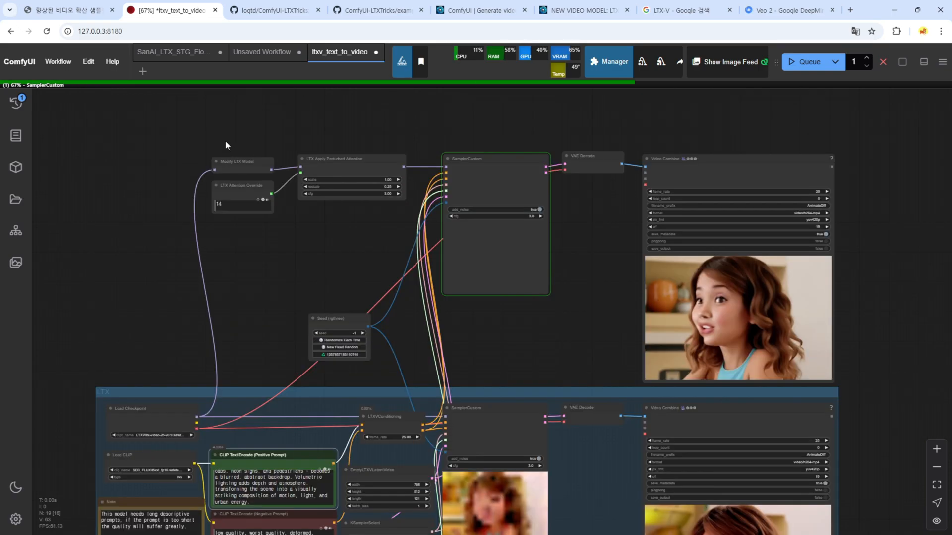
Step: Group the skip guidance branch nodes together with the Seed node and title the group STG
key(ctrl+g)
text(STG)
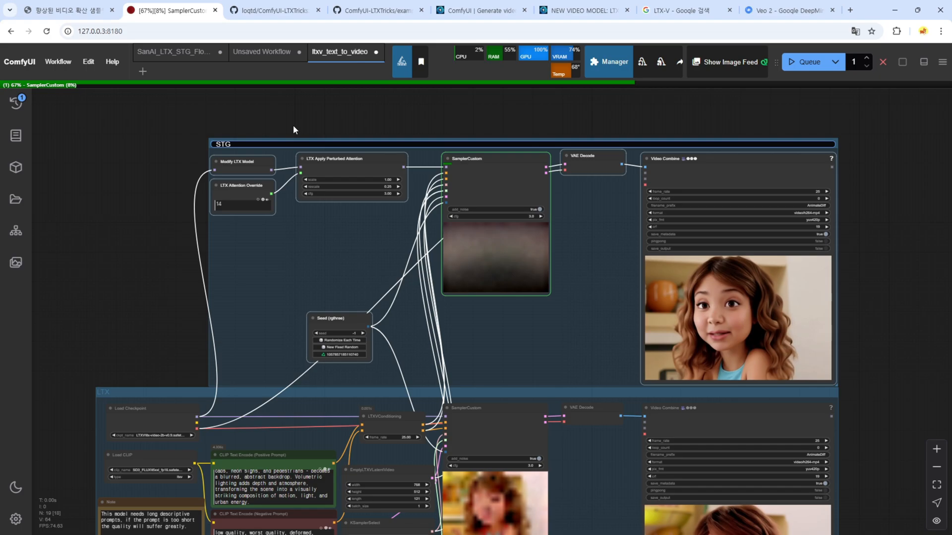
click(311, 130)
drag(325, 142, 323, 134)
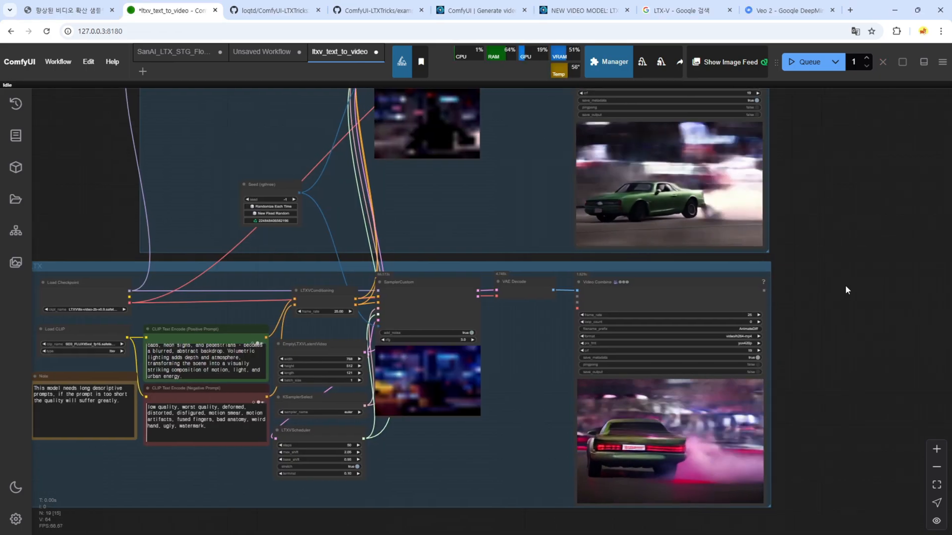
Step: Compare the car videos of both branches with the original muscle car clip on the Veo 2 page
drag(846, 284, 764, 284)
click(783, 10)
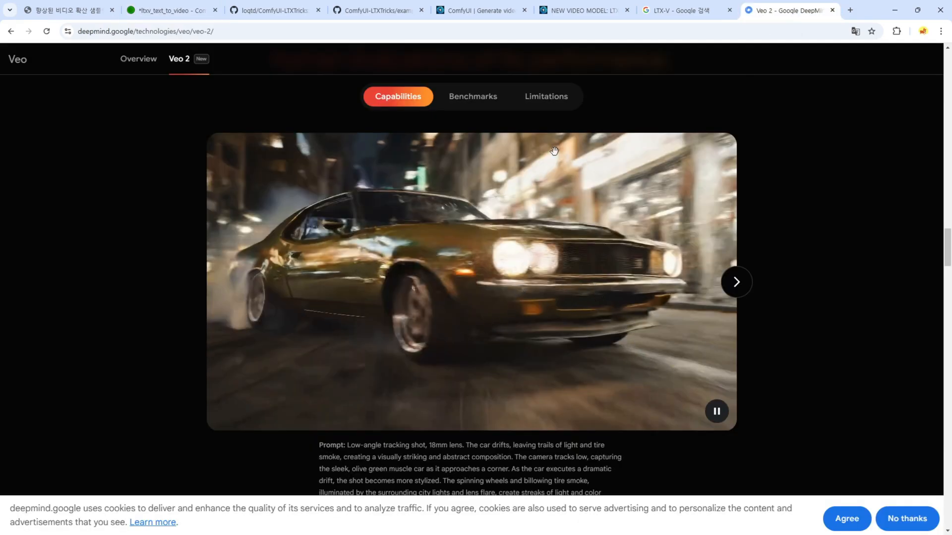
click(164, 7)
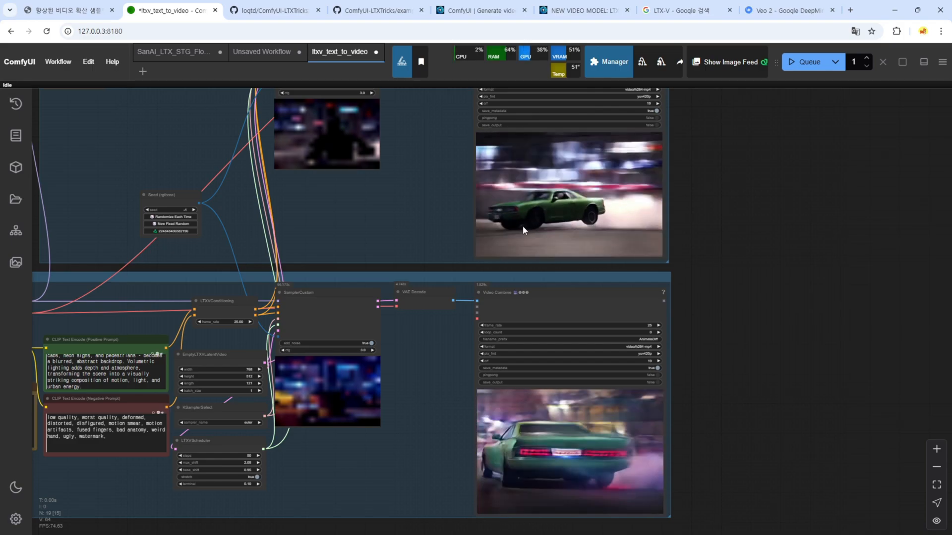
scroll(715, 327, down, 3)
scroll(716, 335, up, 5)
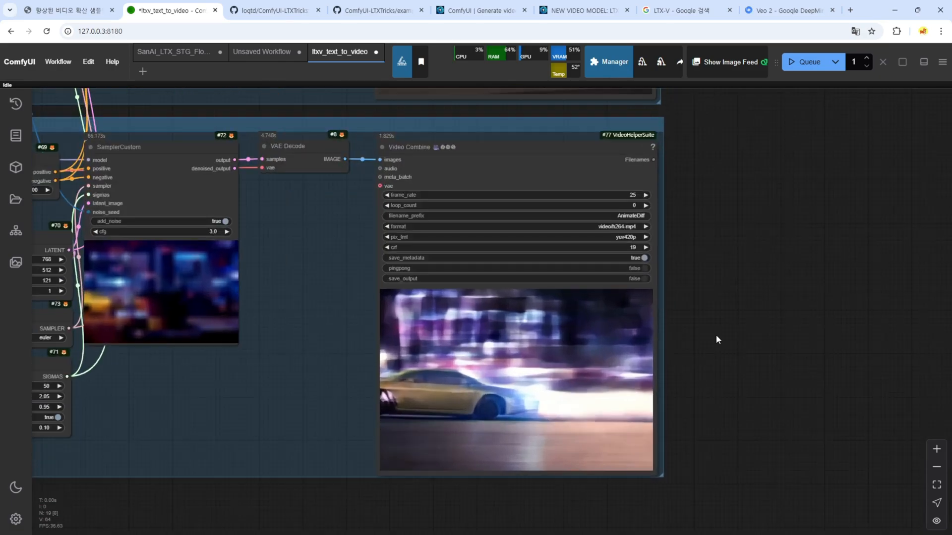
Step: Open the LTX group's car video preview on its own, replay it and close it again
right_click(550, 388)
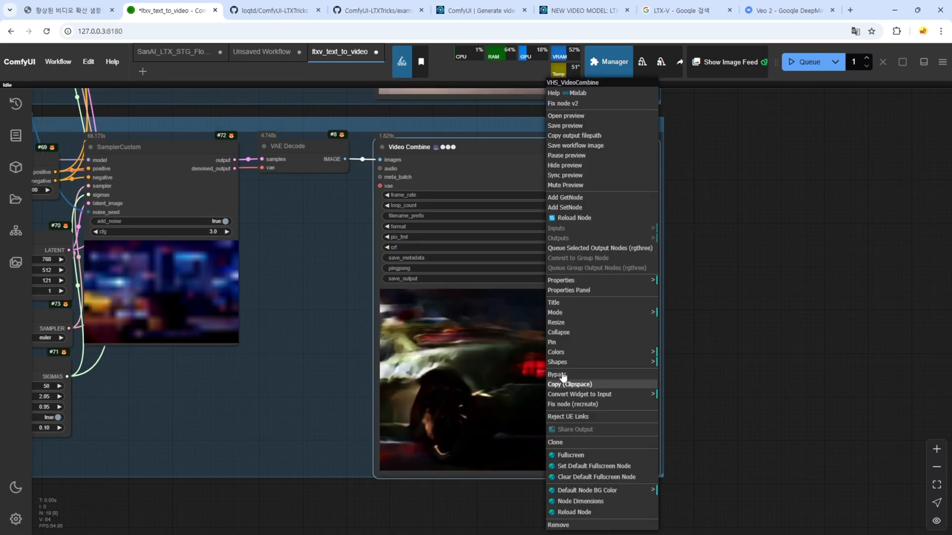
click(565, 115)
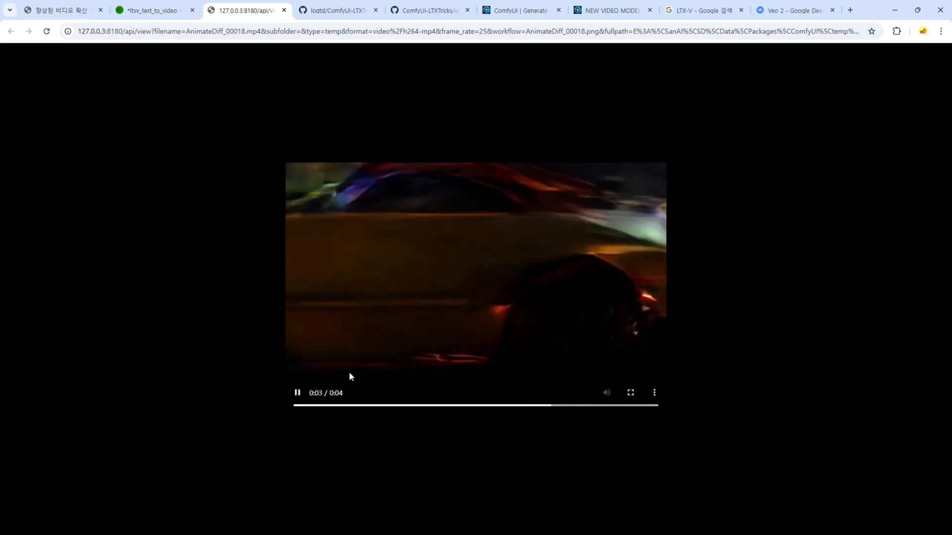
click(296, 394)
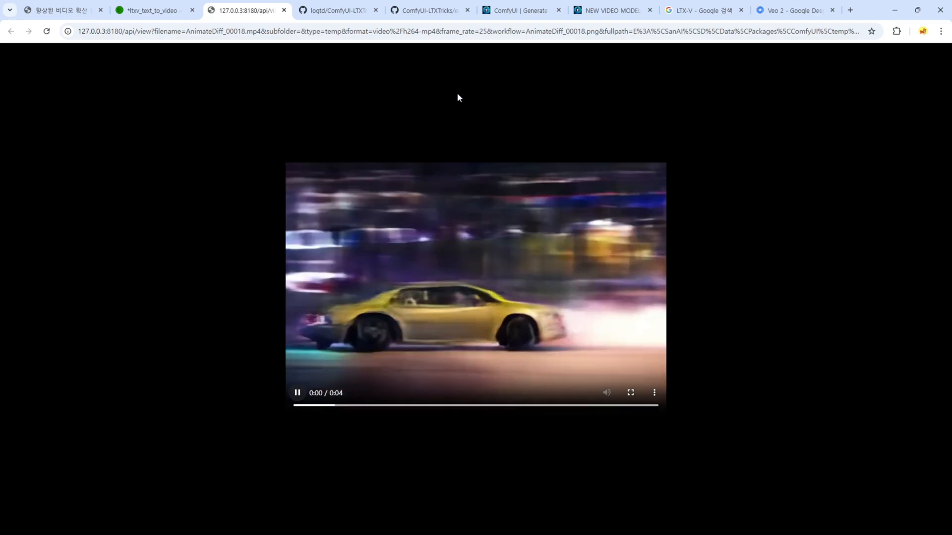
click(284, 10)
Step: Open the STG group's car video preview on its own, replay it and close it again
drag(718, 165, 770, 388)
right_click(528, 252)
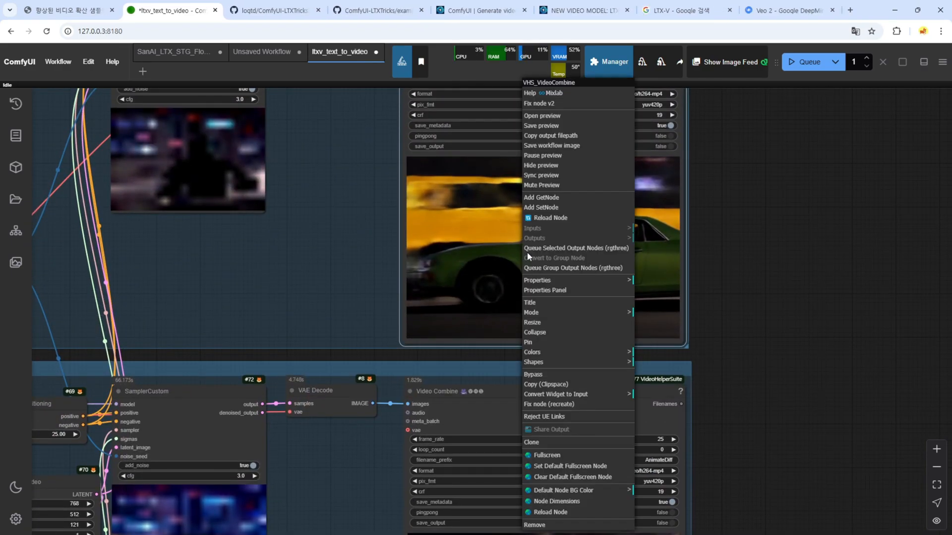
click(542, 115)
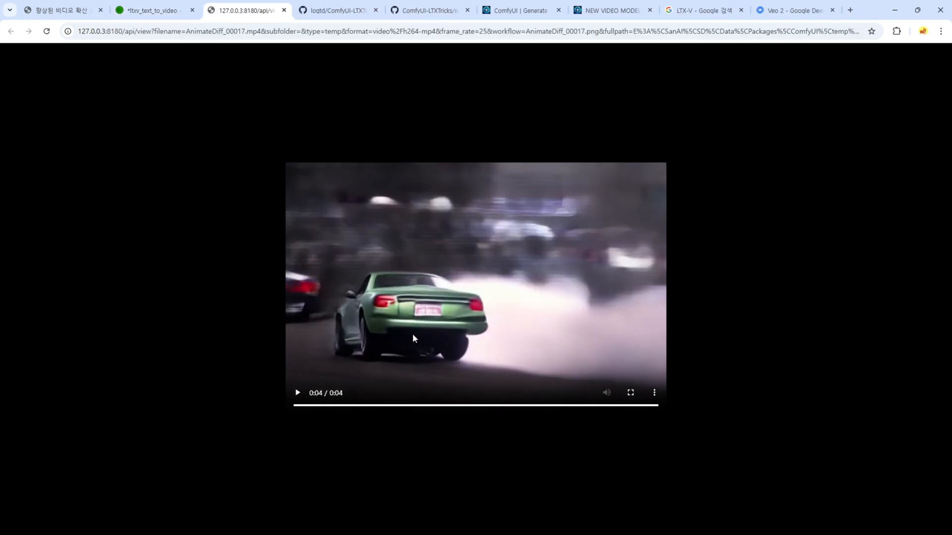
click(298, 393)
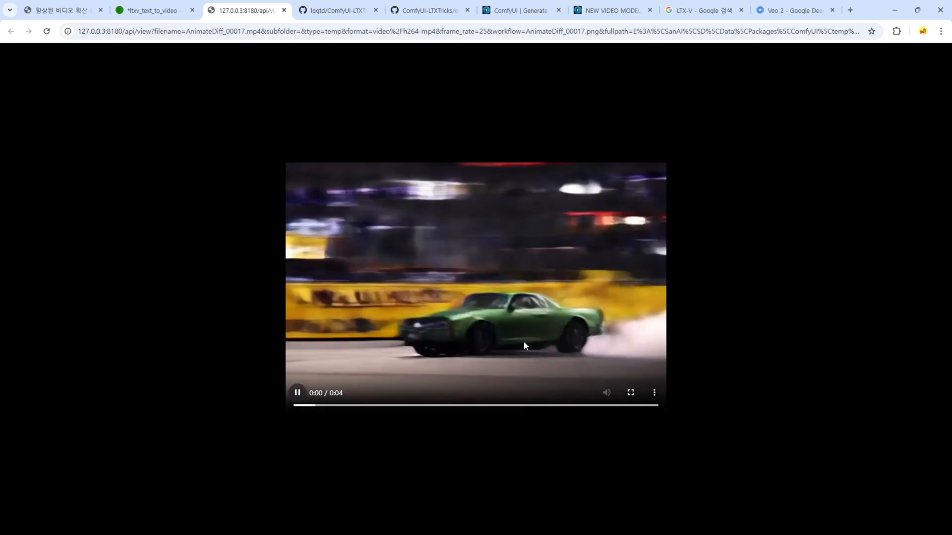
click(284, 10)
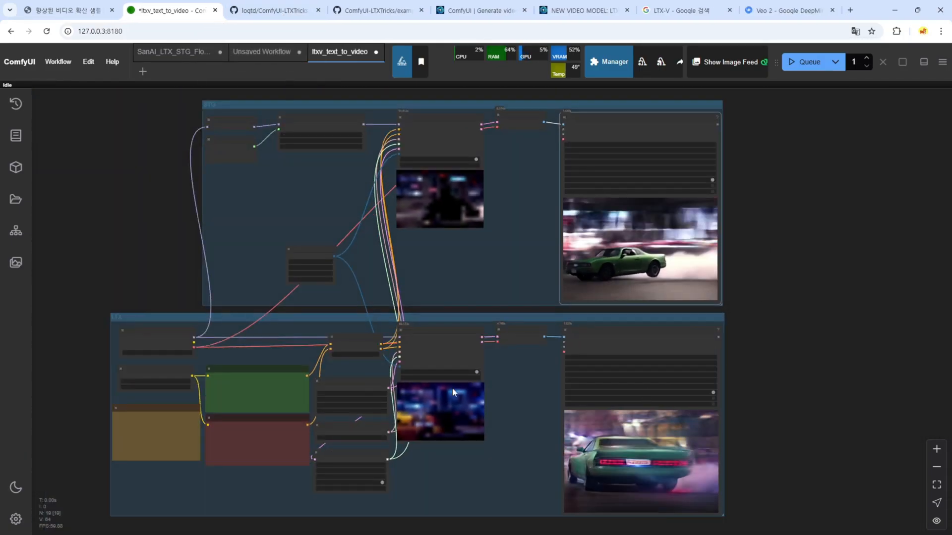
Step: Enclose all nodes of both branches in one group titled LTX_STG_T2V
drag(156, 249, 210, 242)
scroll(209, 242, down, 2)
drag(141, 111, 711, 479)
key(ctrl+g)
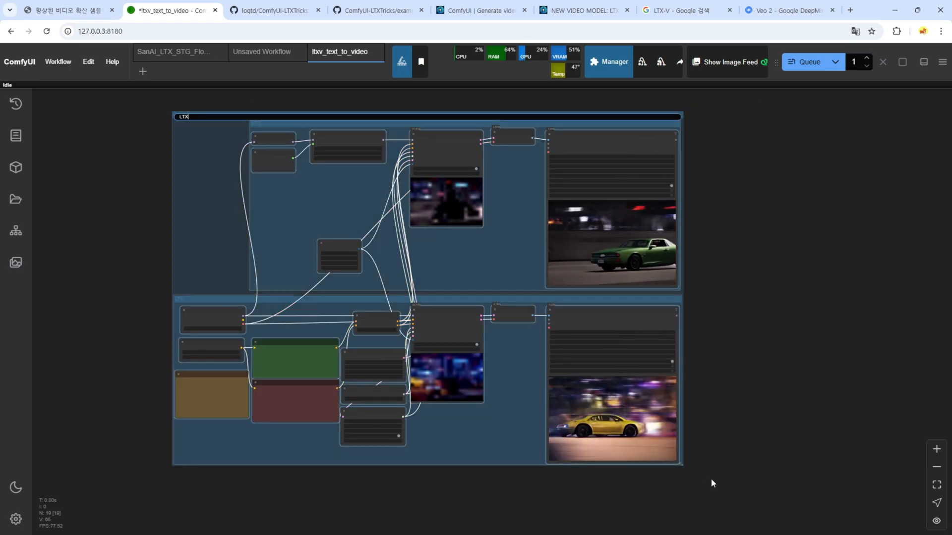
text(LTX_STG_T2V)
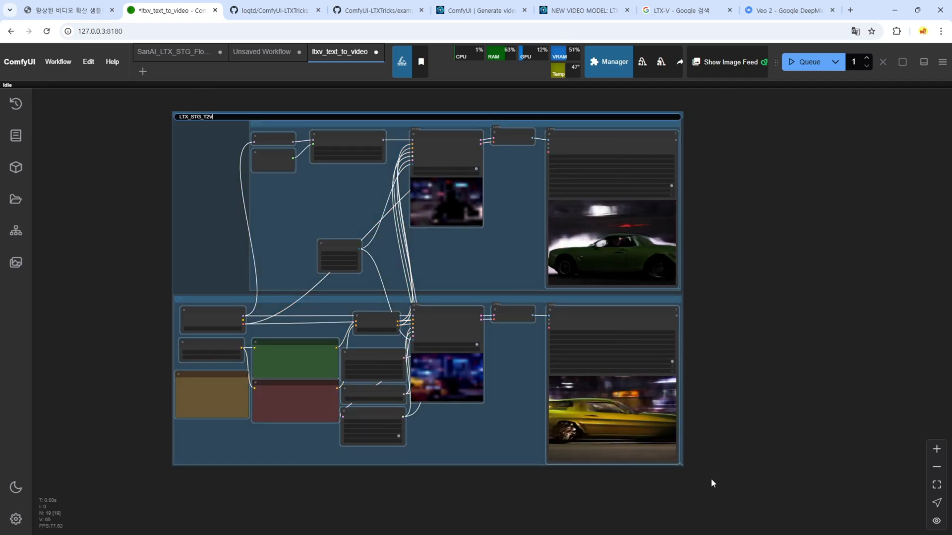
key(Return)
Step: Add a Fast Groups Bypasser (rgthree) node beside the groups and bypass LTX_STG_T2V, STG and LTX
drag(104, 185, 206, 200)
double_click(133, 224)
text(group)
click(470, 278)
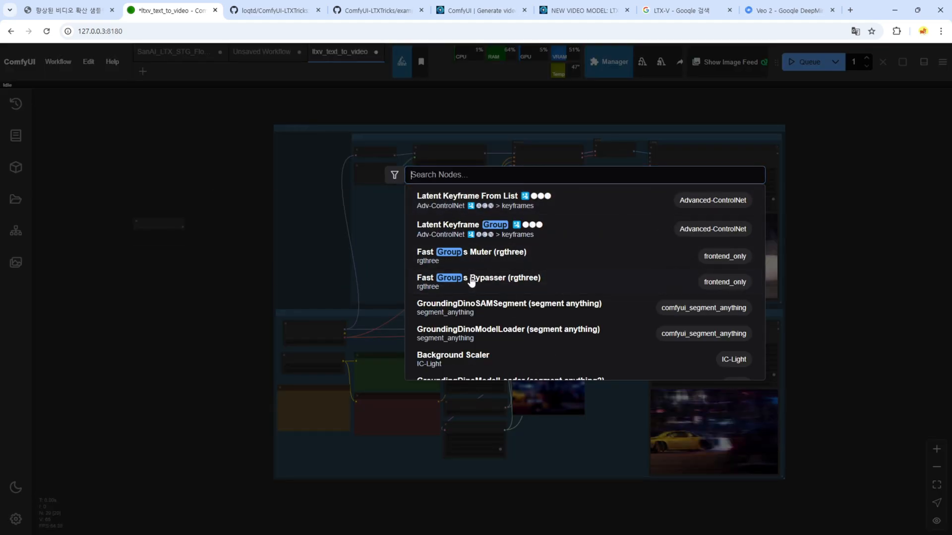
scroll(171, 232, up, 10)
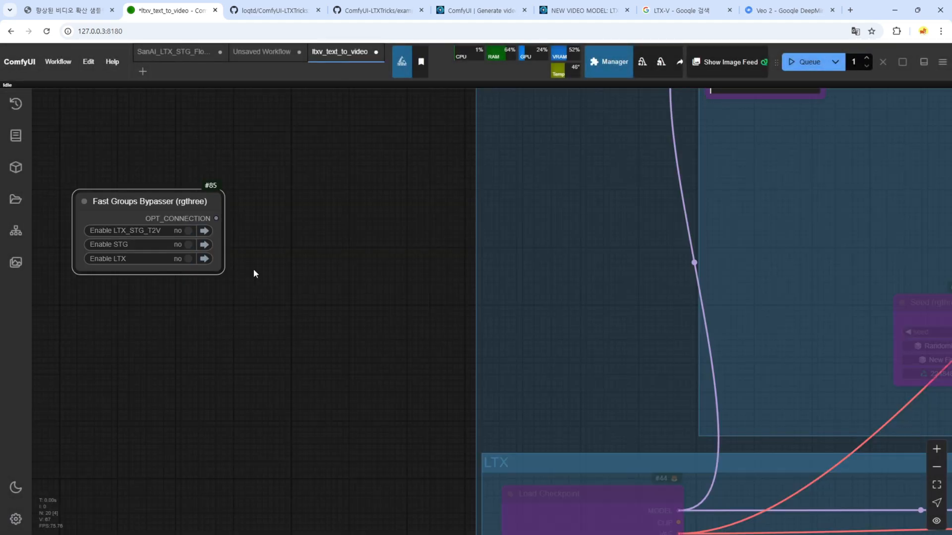
scroll(253, 274, down, 10)
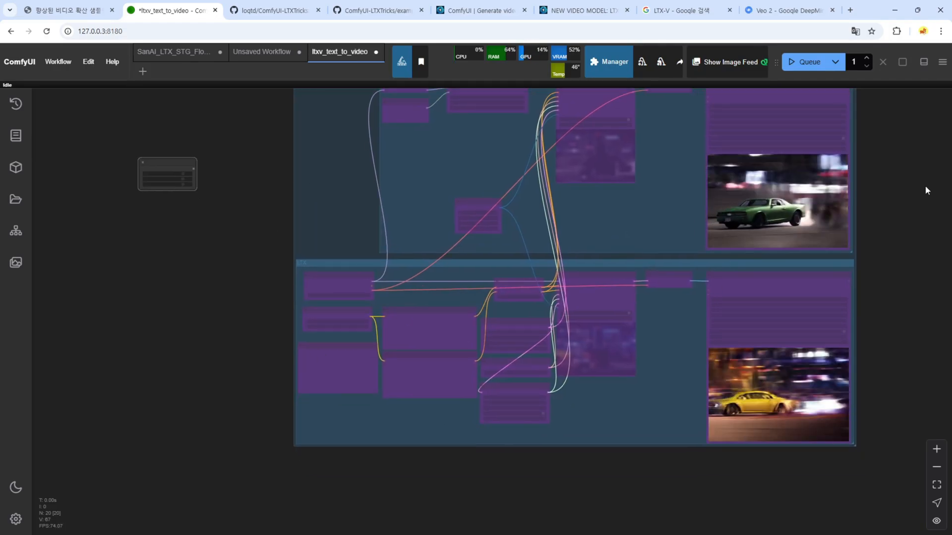
Step: Find the image-to-video example on the ComfyUI LTX-Video examples page and load its workflow into ComfyUI
drag(262, 256, 227, 180)
drag(228, 267, 168, 198)
scroll(170, 203, up, 3)
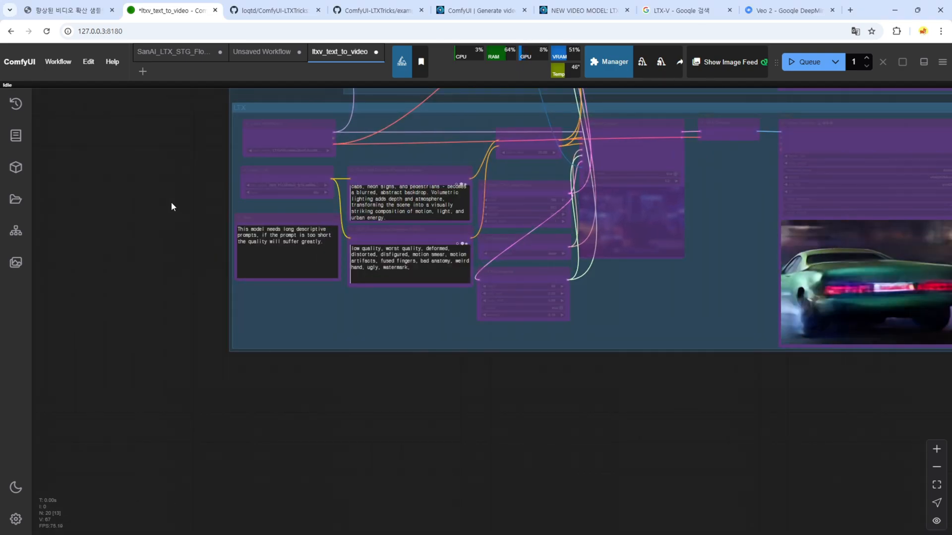
click(478, 10)
click(569, 12)
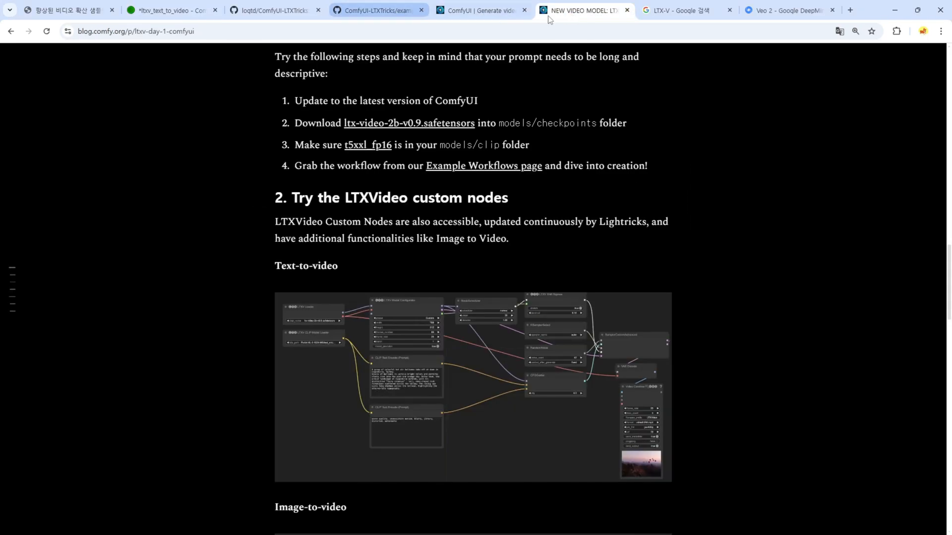
key(alt+Tab)
scroll(603, 425, down, 3)
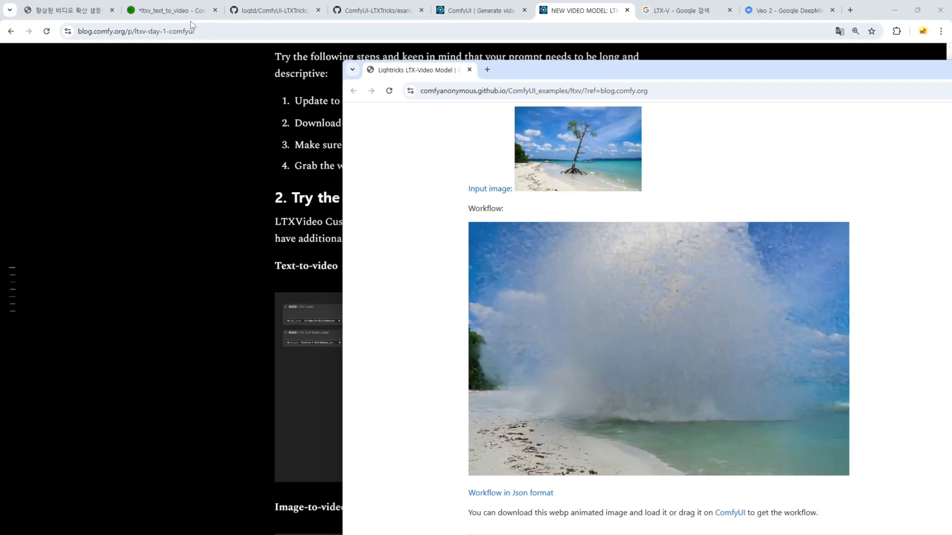
click(187, 12)
key(alt+Tab)
drag(636, 349, 179, 470)
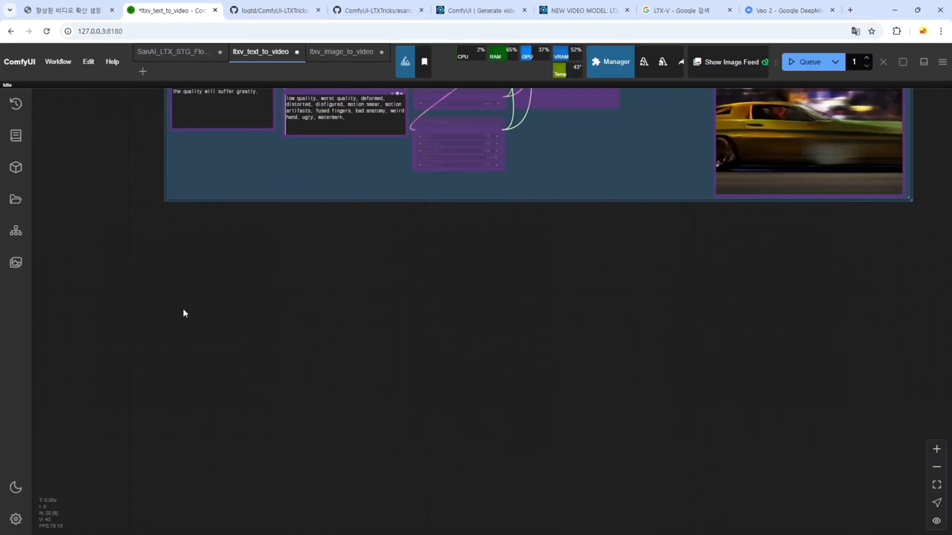
Step: Paste the image-to-video example nodes into the ltxv_text_to_video workflow below the bypassed groups
key(ctrl+v)
scroll(561, 240, down, 1)
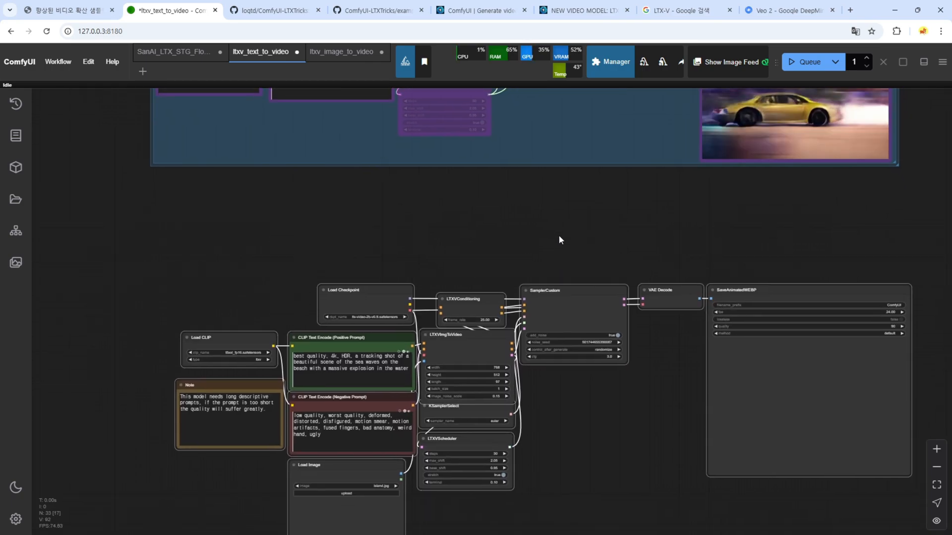
scroll(493, 254, down, 2)
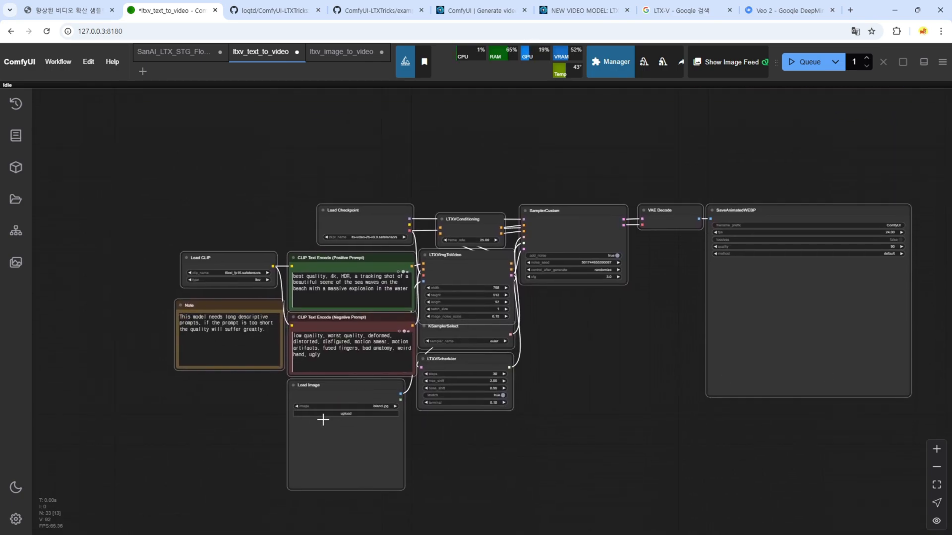
Step: Paste a still of the Veo 2 muscle car clip into Load Image and copy the car prompt into the image-to-video positive prompt
scroll(250, 413, up, 3)
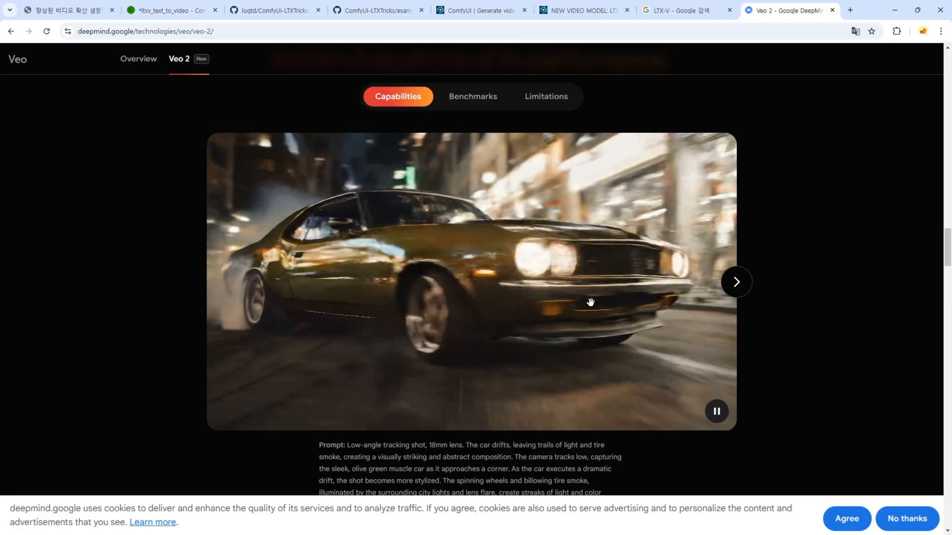
click(716, 415)
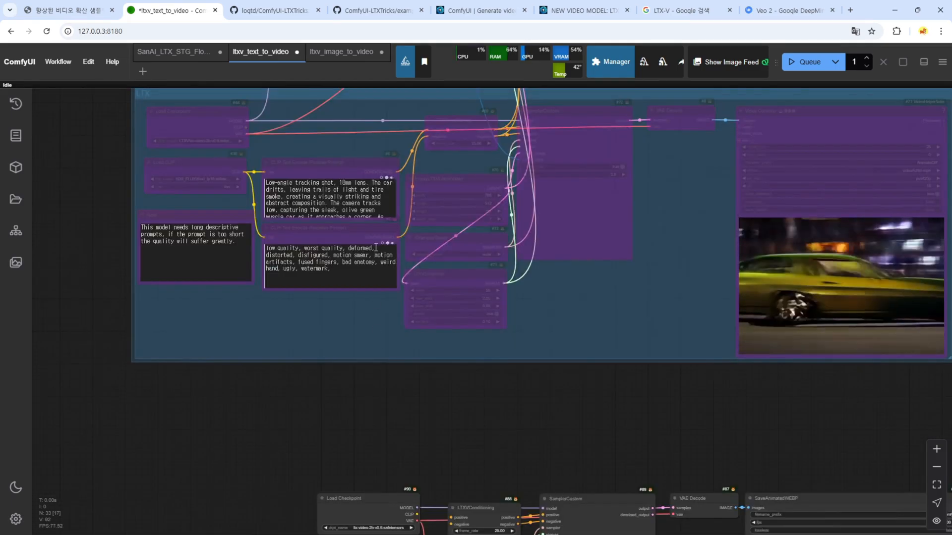
key(ctrl+a)
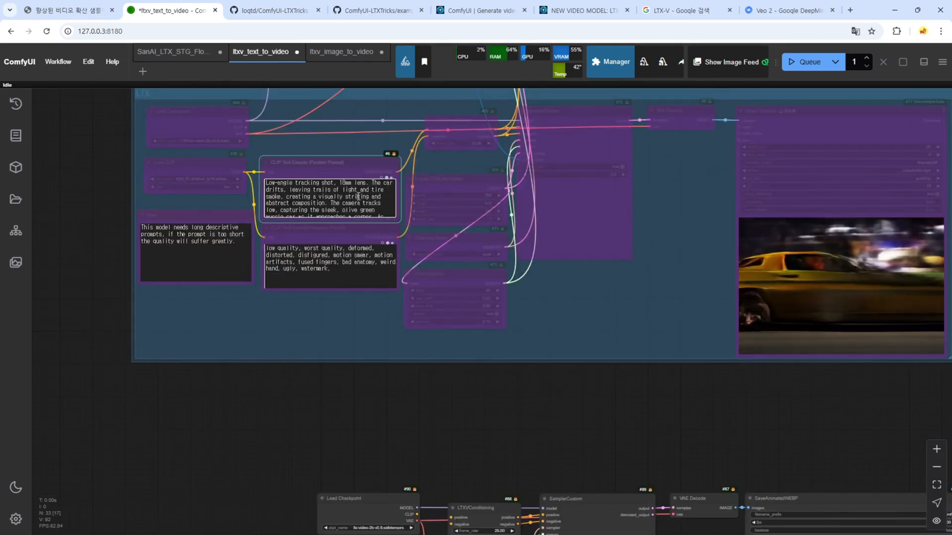
drag(284, 449, 262, 238)
scroll(297, 277, up, 5)
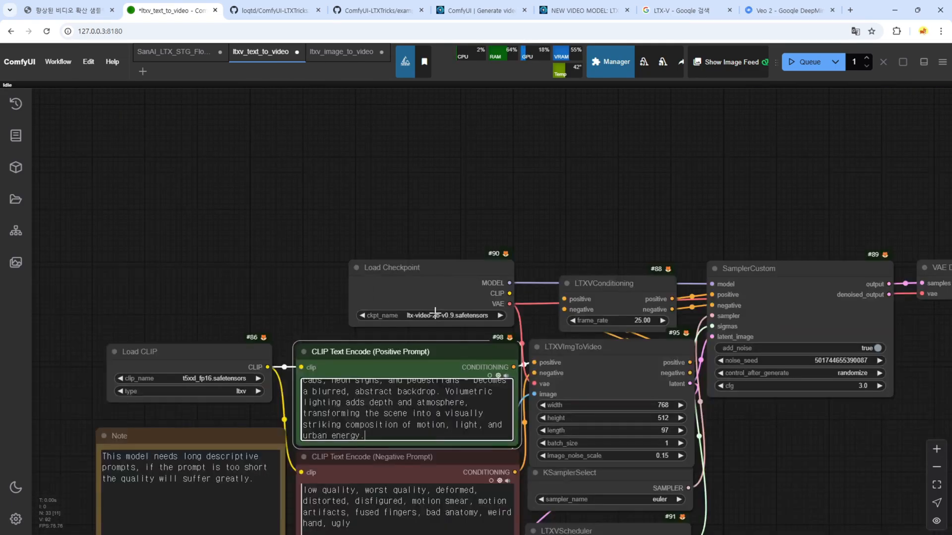
Step: Set the image-to-video checkpoint to the LTXV folder's ltx-video-2b-v0.9 and the CLIP model to the SD3_FLUX folder's t5xxl_fp16
click(432, 315)
click(448, 116)
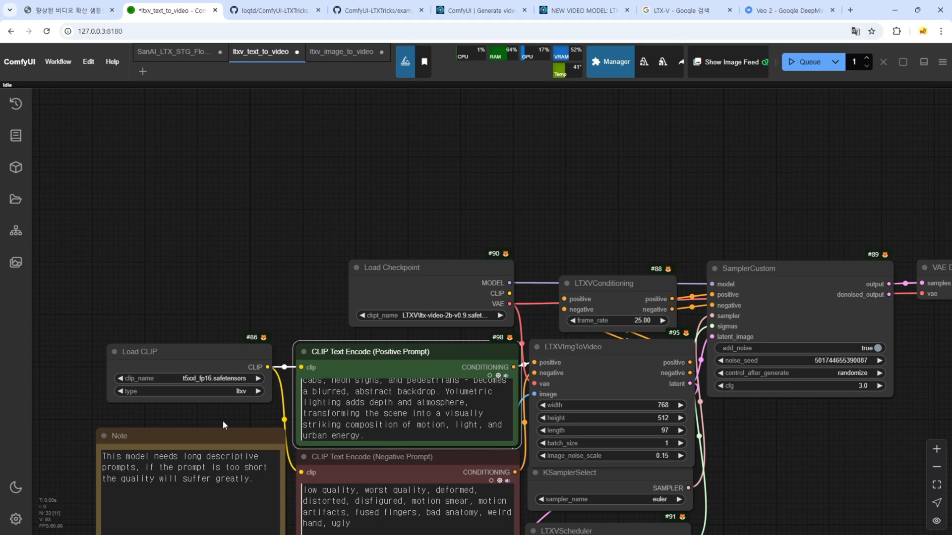
click(215, 377)
click(258, 482)
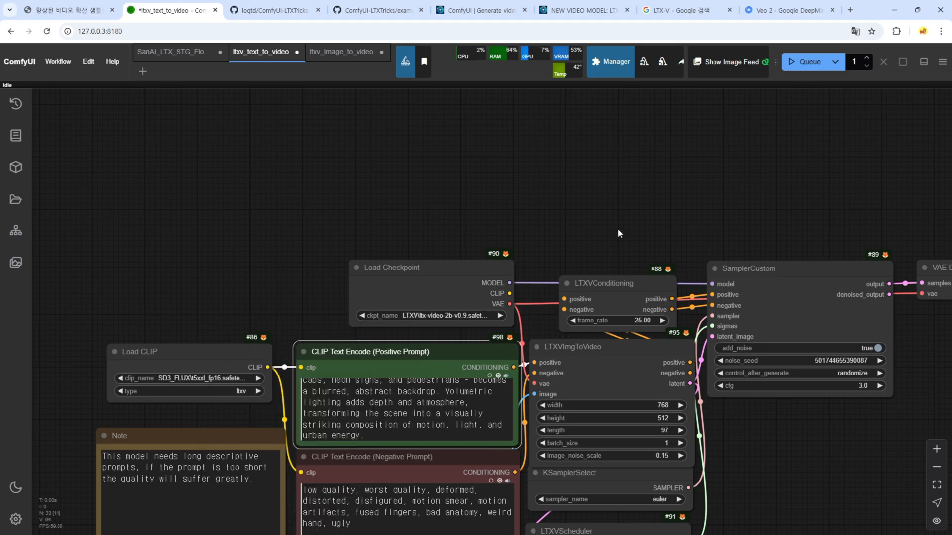
Step: Set the steps of the image-to-video LTXVScheduler to 50
scroll(617, 234, down, 2)
drag(722, 496, 540, 444)
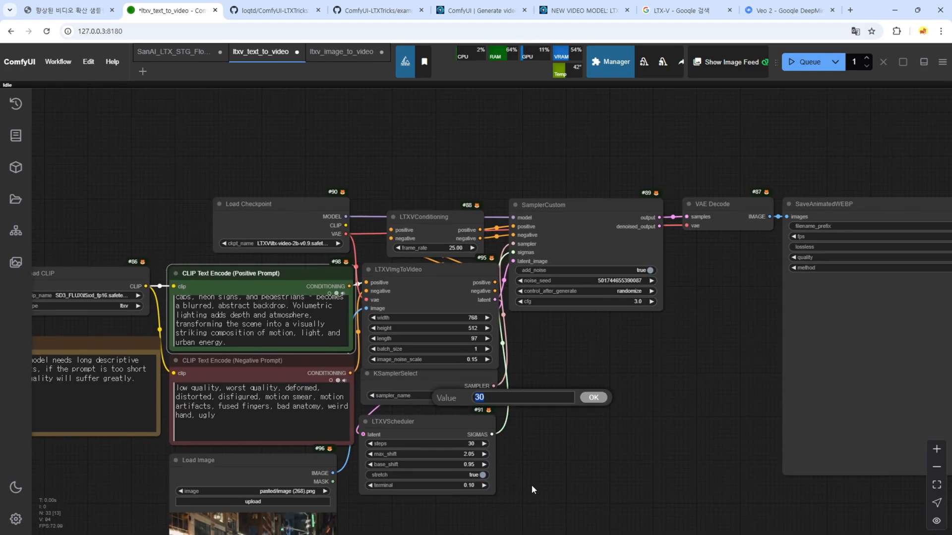
text(50)
key(Return)
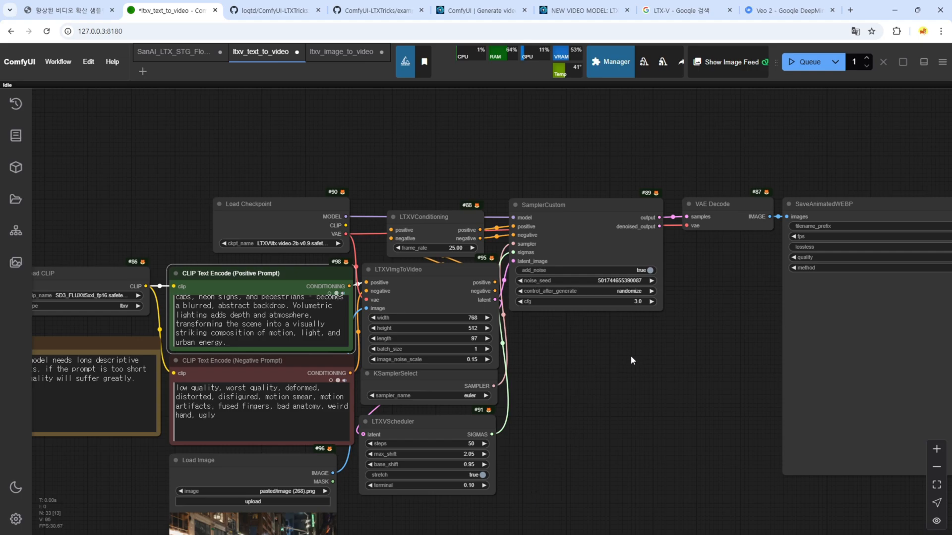
Step: Replace the image-to-video SaveAnimatedWEBP node with a Video Combine node fed by VAE Decode, and move the whole chain farther below the existing groups
drag(643, 362, 238, 402)
click(442, 251)
scroll(471, 285, down, 5)
drag(511, 238, 479, 288)
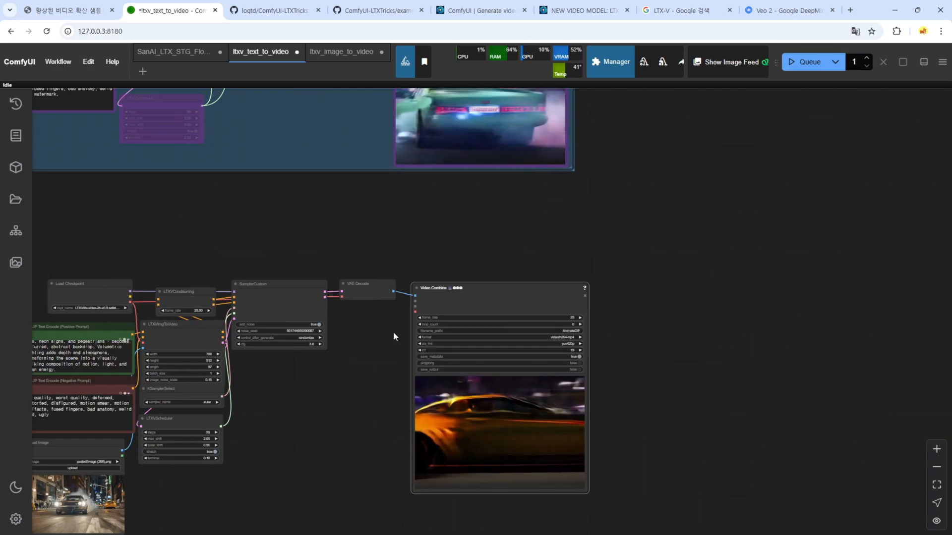
scroll(394, 331, up, 5)
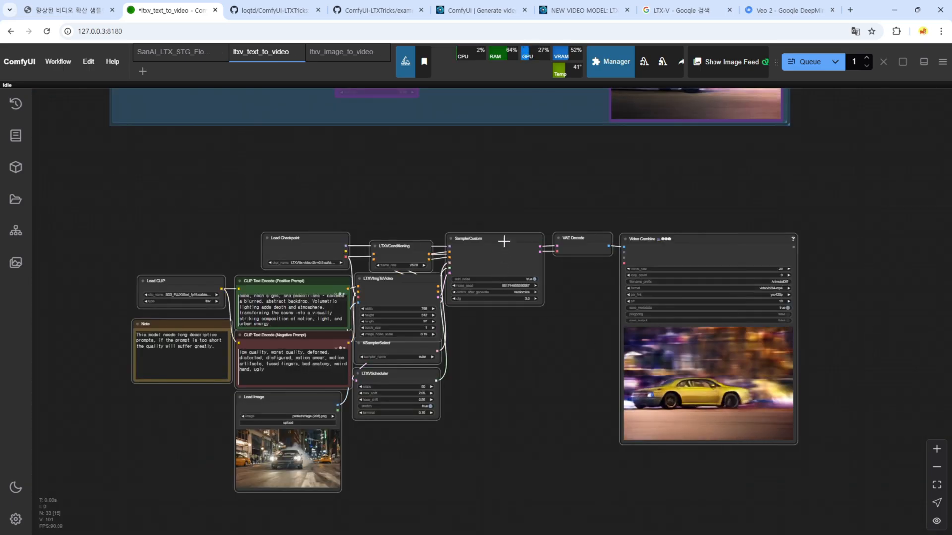
drag(504, 242, 498, 298)
Step: Copy the Modify LTX Model, LTX Attention Override and LTX Apply Perturbed Attention nodes from the text-to-video STG group and place them above the image-to-video chain
click(460, 200)
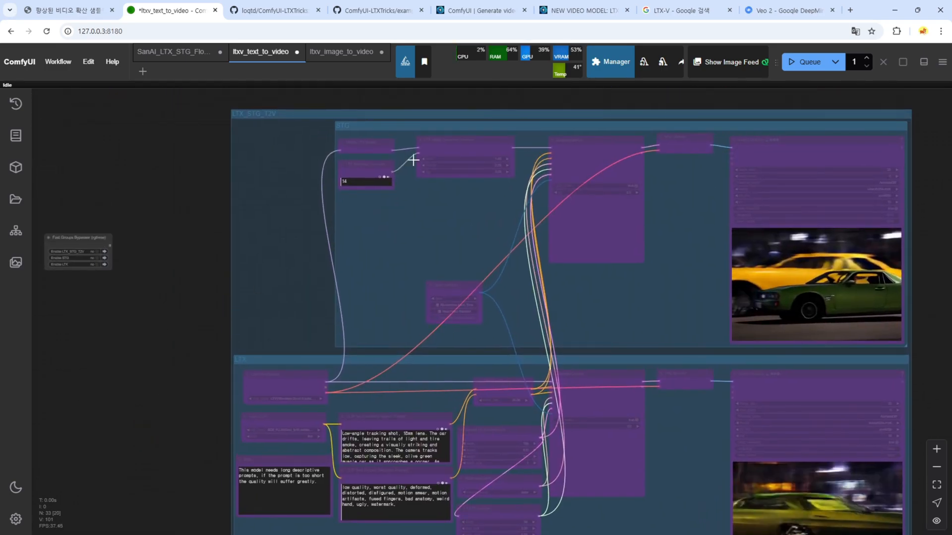
scroll(500, 329, down, 10)
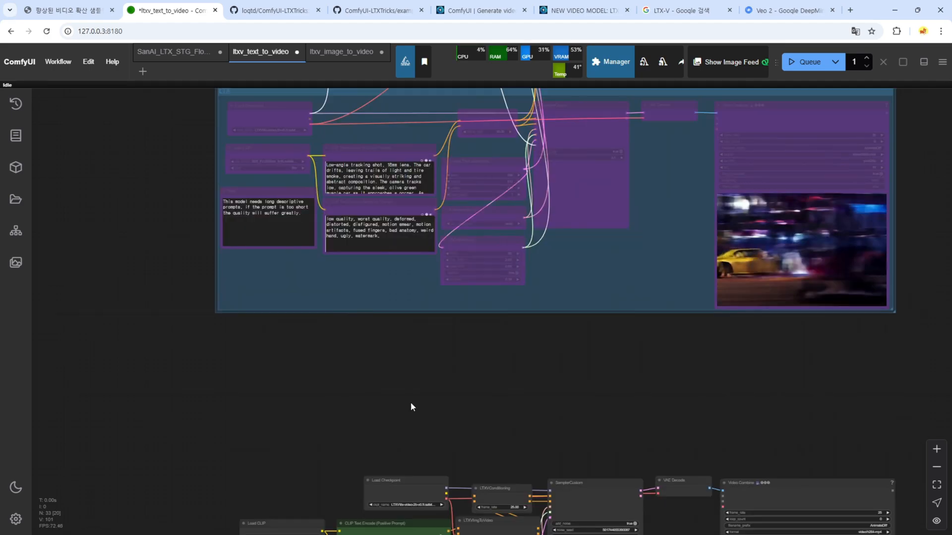
scroll(357, 225, up, 1)
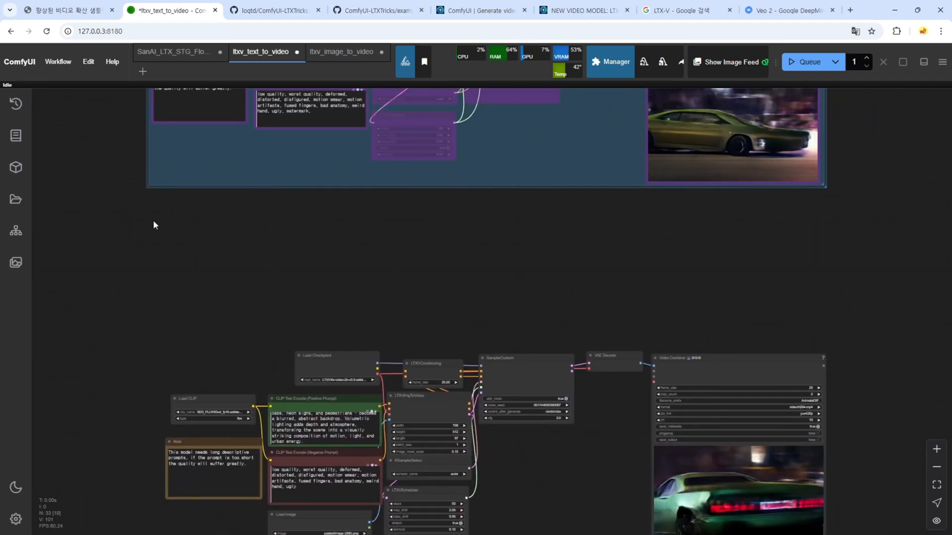
key(ctrl+v)
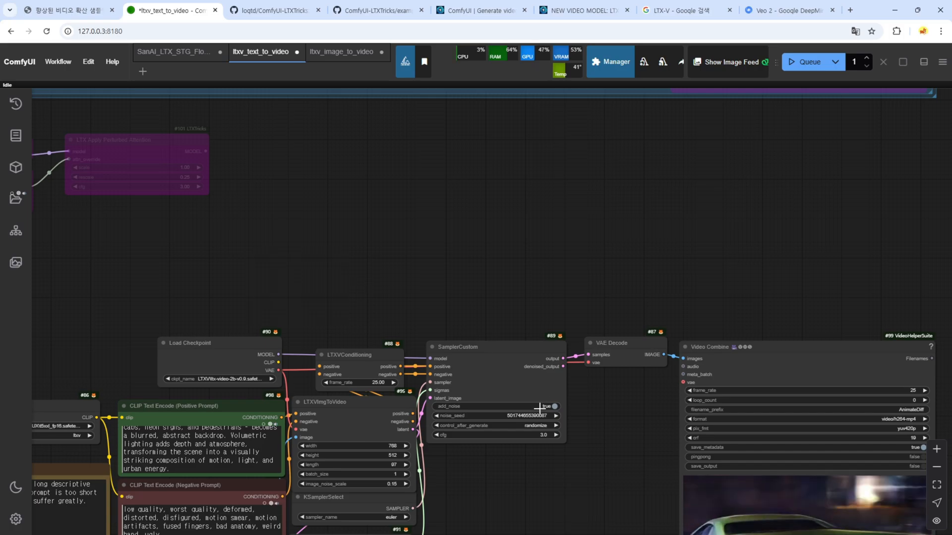
drag(251, 239, 418, 261)
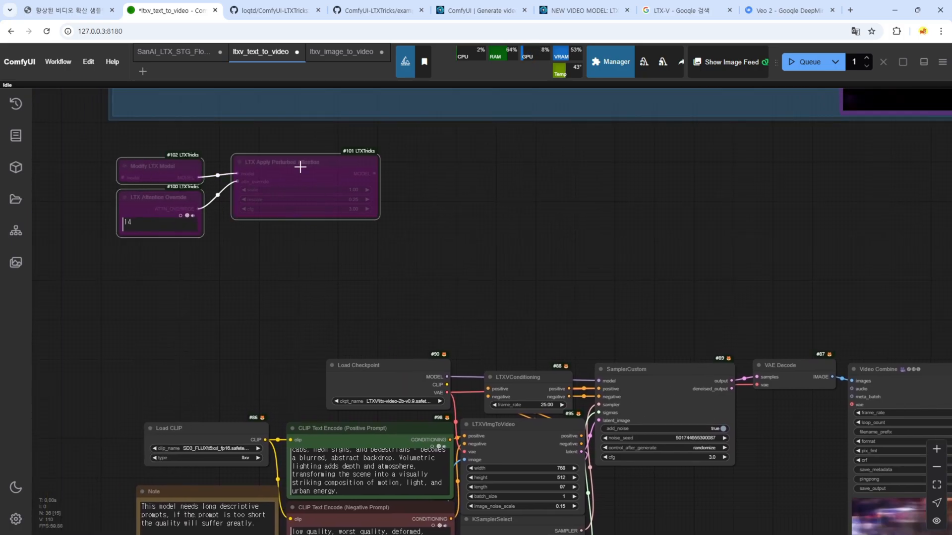
drag(300, 167, 488, 240)
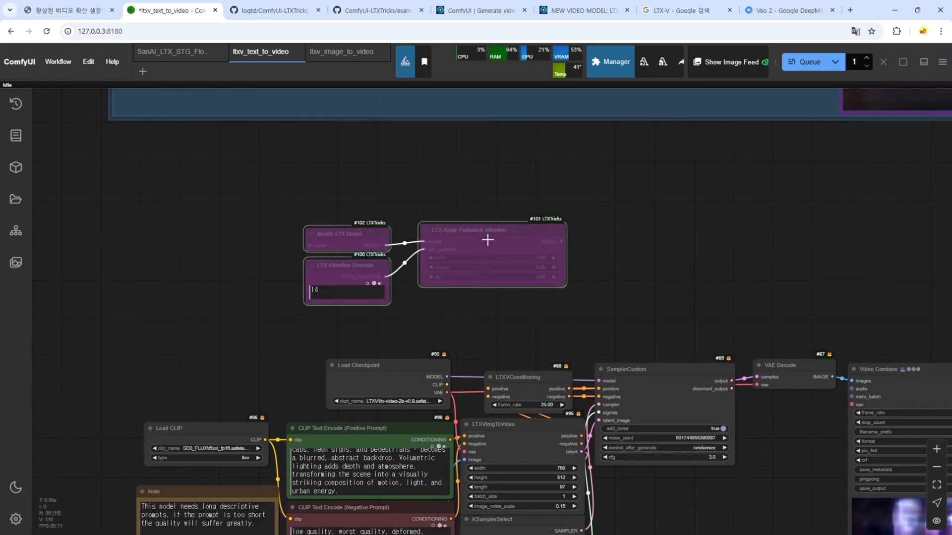
Step: Enable the copied LTXTricks nodes and route the Load Checkpoint model through them into the image-to-video SamplerCustom
drag(487, 240, 488, 245)
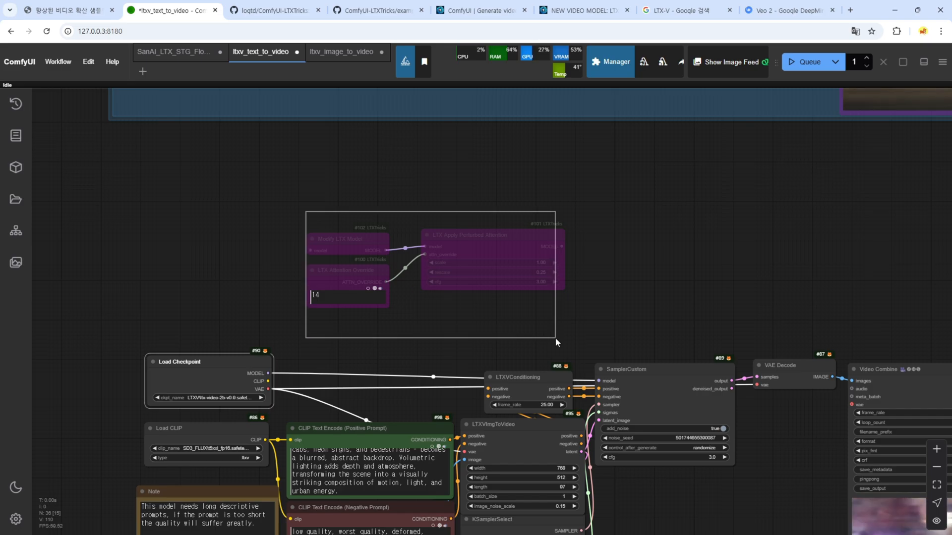
drag(556, 340, 556, 340)
key(ctrl+b)
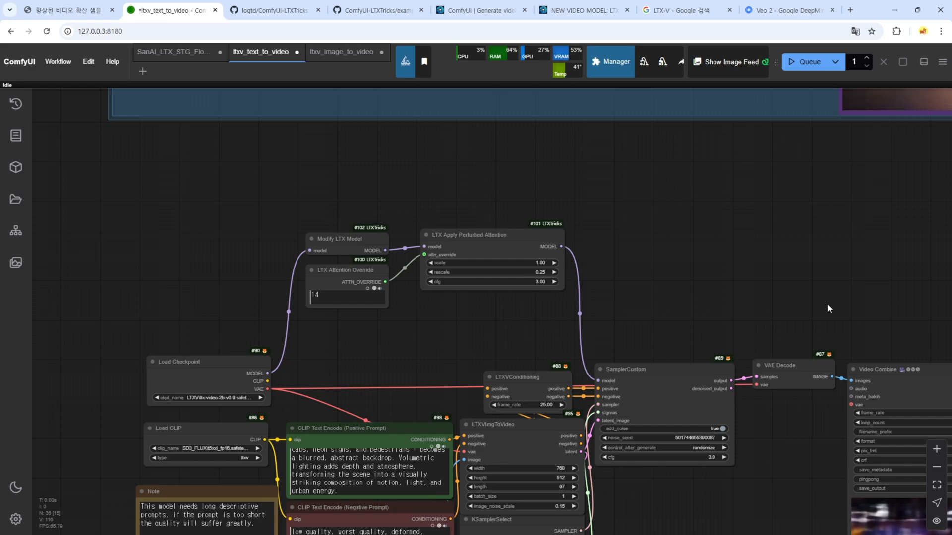
Step: Generate and inspect the muscle car video, and generate it again with the LTXVImgToVideo length set to 121
scroll(659, 251, down, 5)
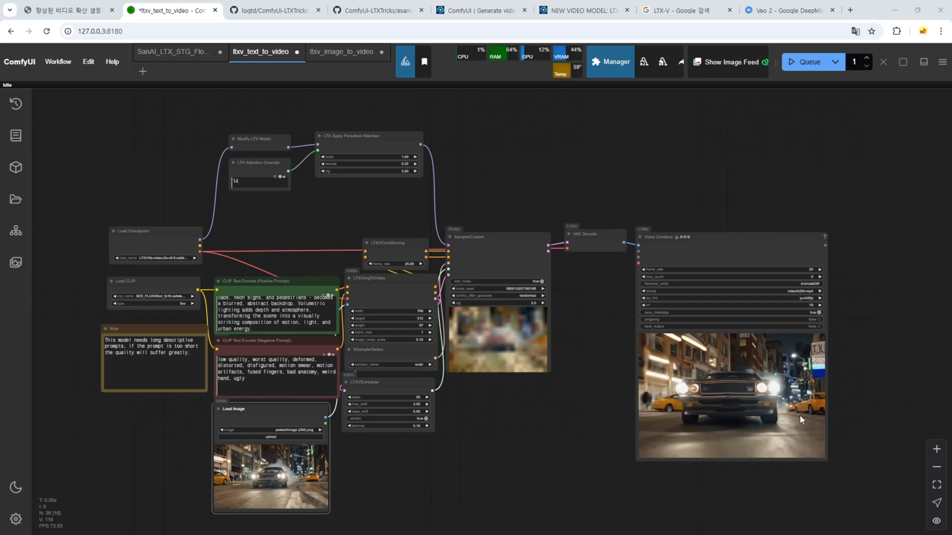
scroll(841, 399, up, 8)
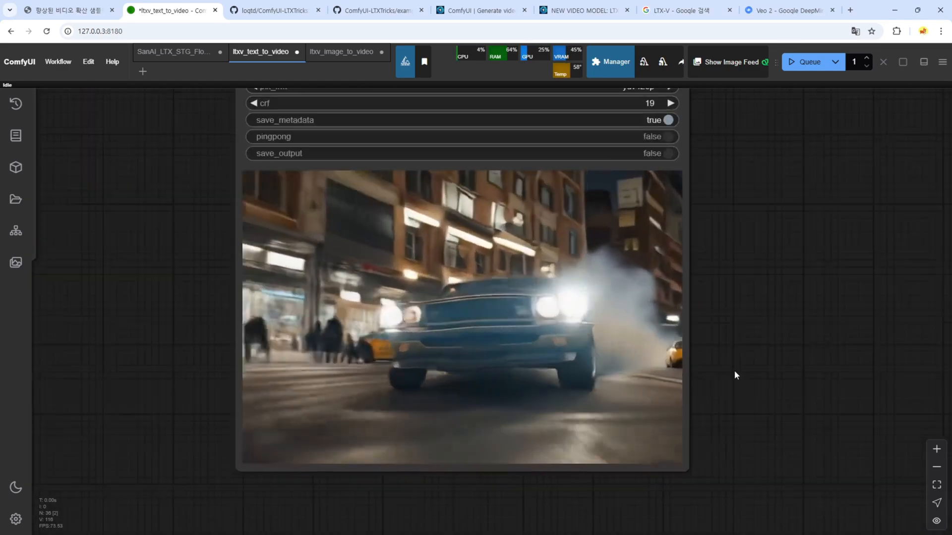
drag(733, 370, 768, 378)
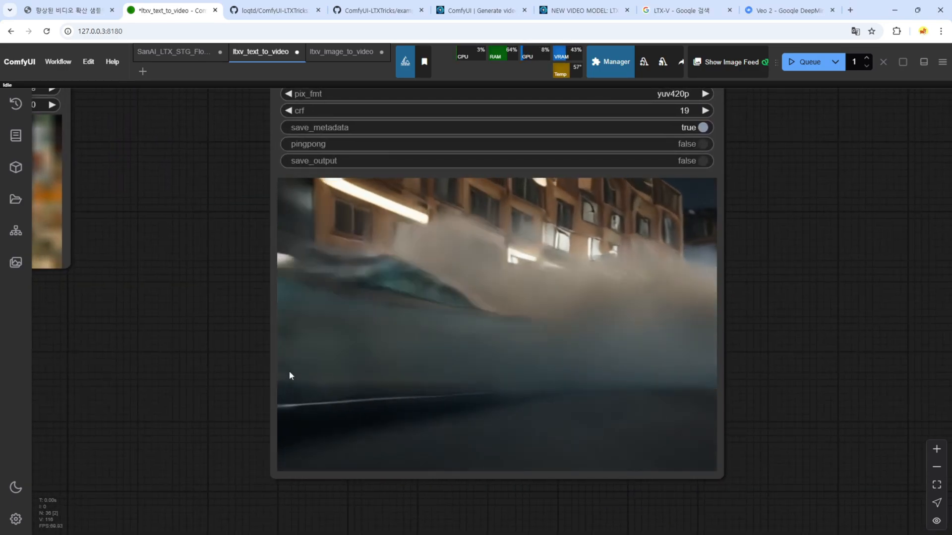
scroll(289, 374, down, 6)
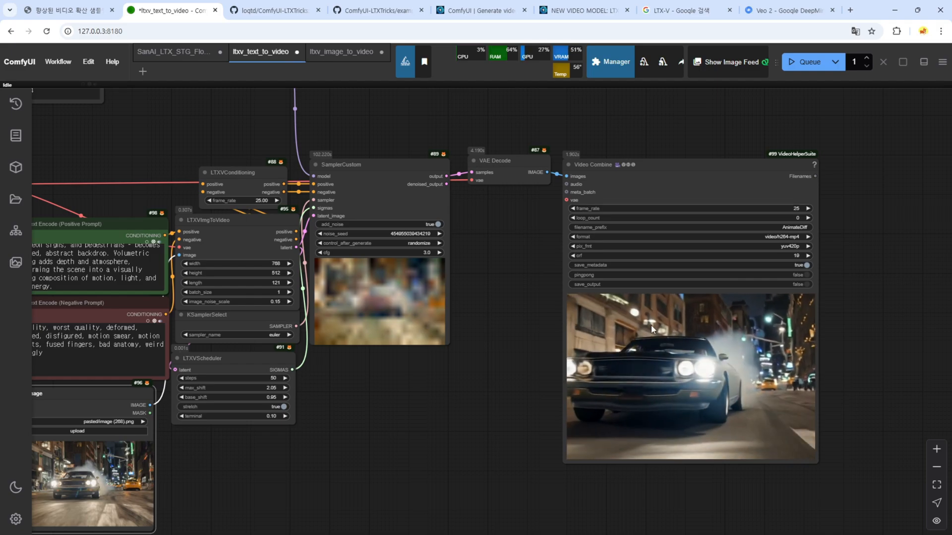
drag(375, 411, 485, 354)
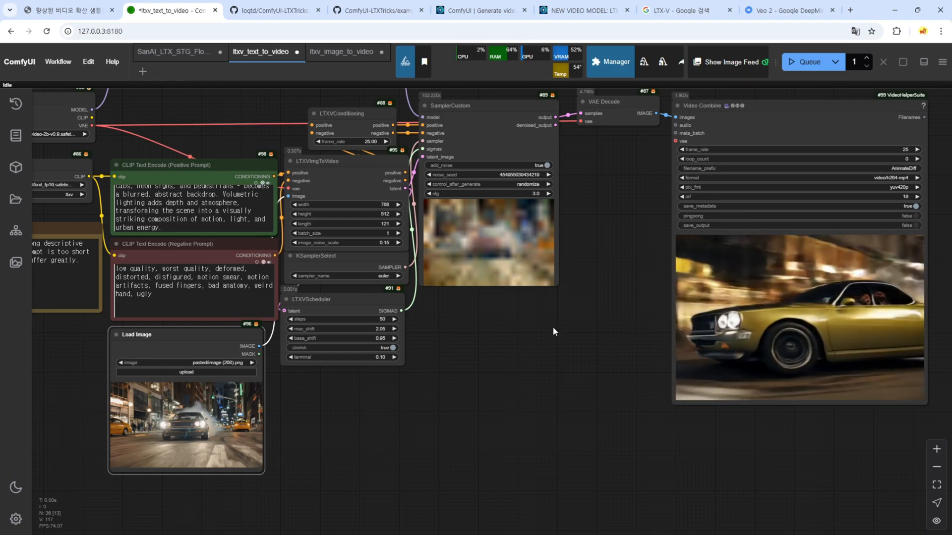
Step: Load a still of the Veo 2 hazmat suit doctor clip, copy its prompt into the positive prompt, and queue the generation
click(775, 9)
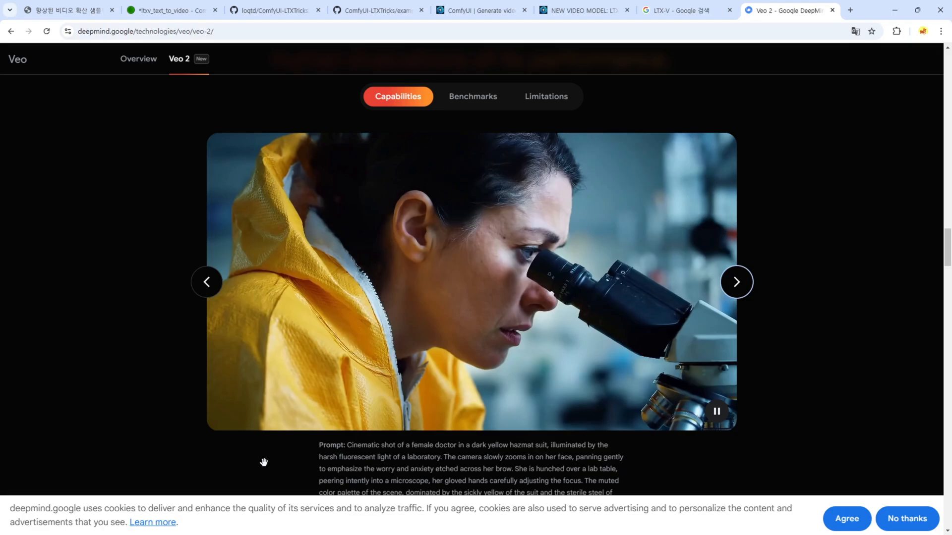
scroll(264, 462, down, 1)
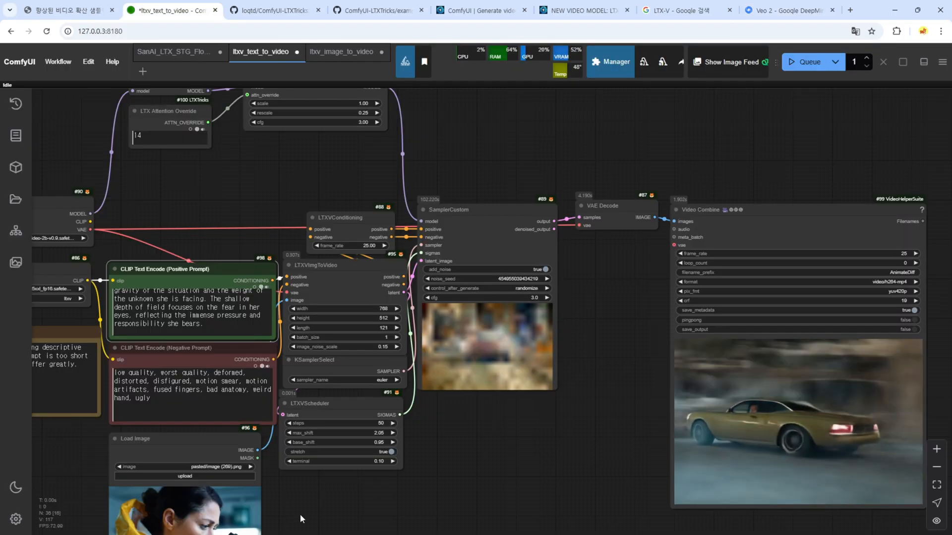
drag(300, 514, 368, 448)
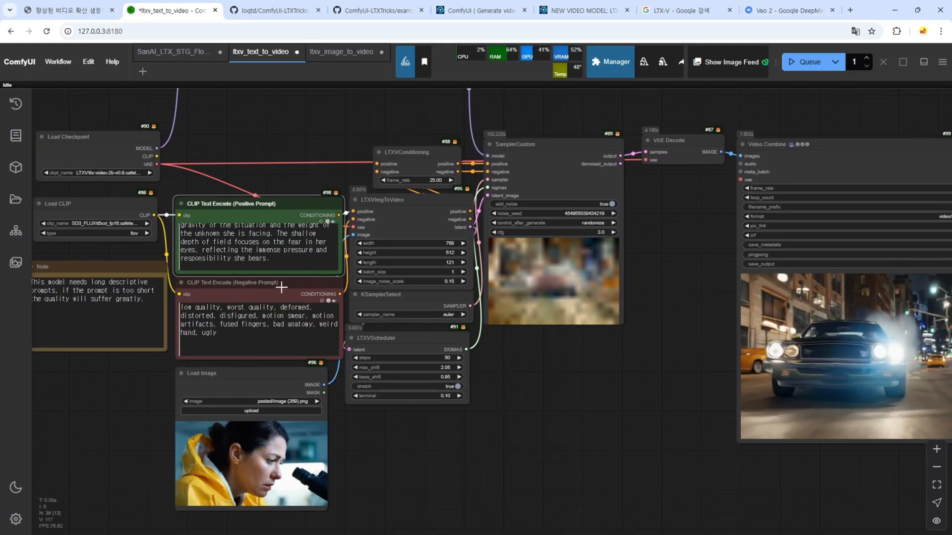
click(790, 66)
drag(671, 171, 553, 402)
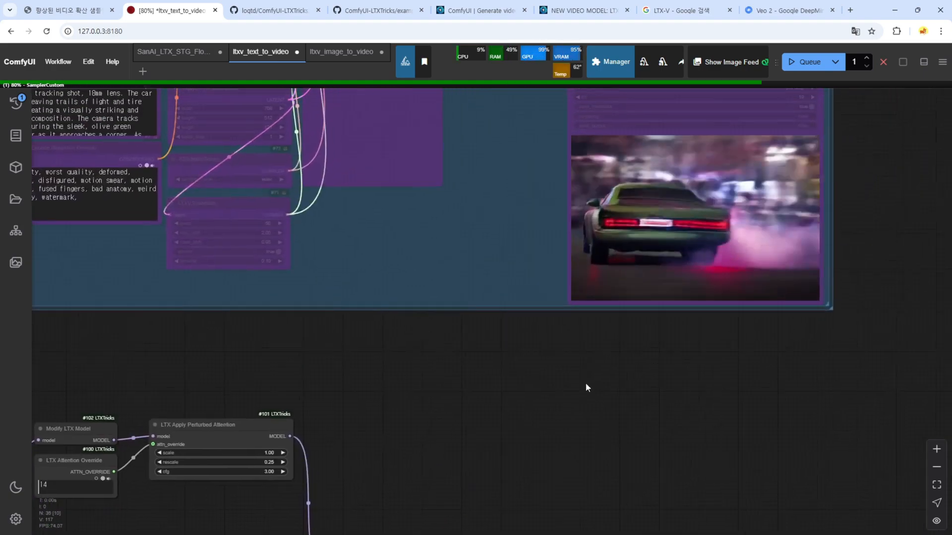
scroll(552, 403, down, 5)
drag(827, 156, 786, 212)
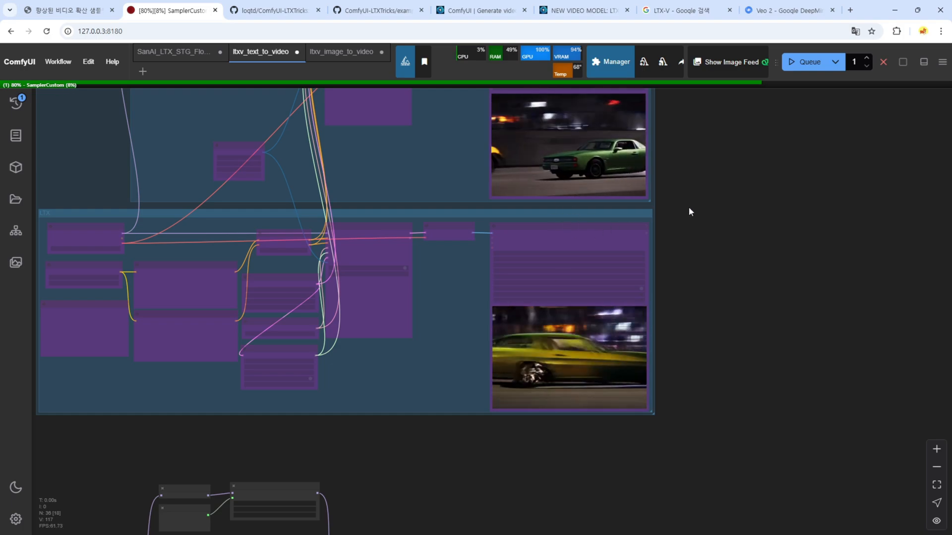
scroll(689, 314, down, 5)
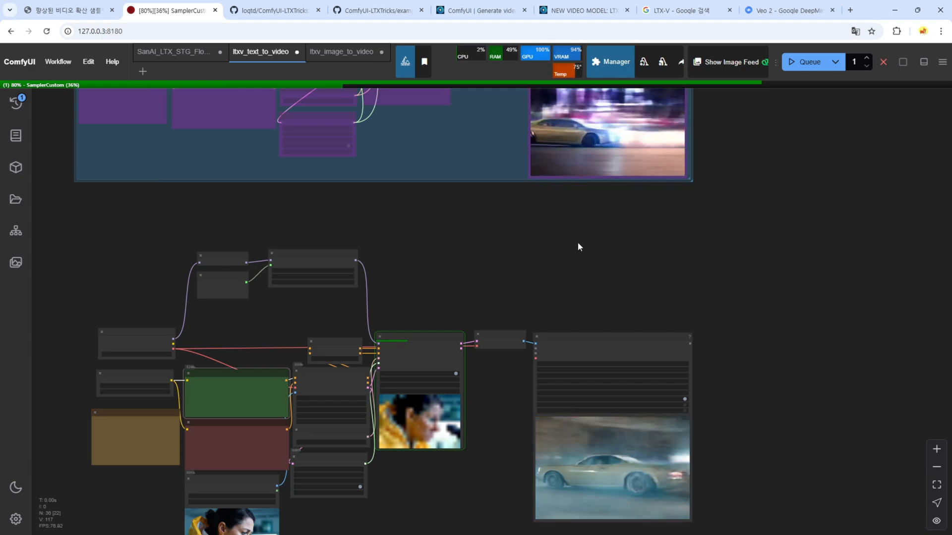
scroll(569, 244, down, 1)
drag(517, 241, 517, 280)
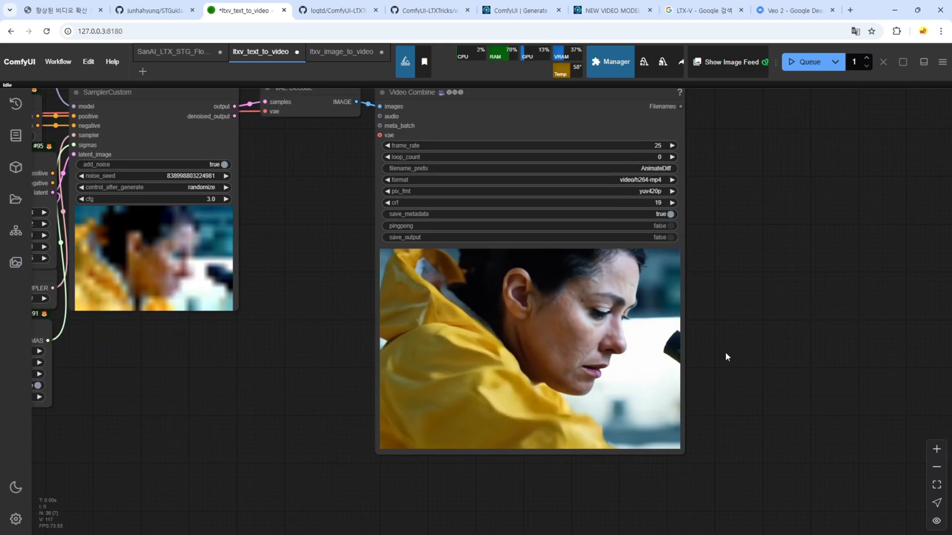
Step: Examine the generated hazmat suit doctor video up close and compare it with the original Veo 2 clip
scroll(725, 355, down, 5)
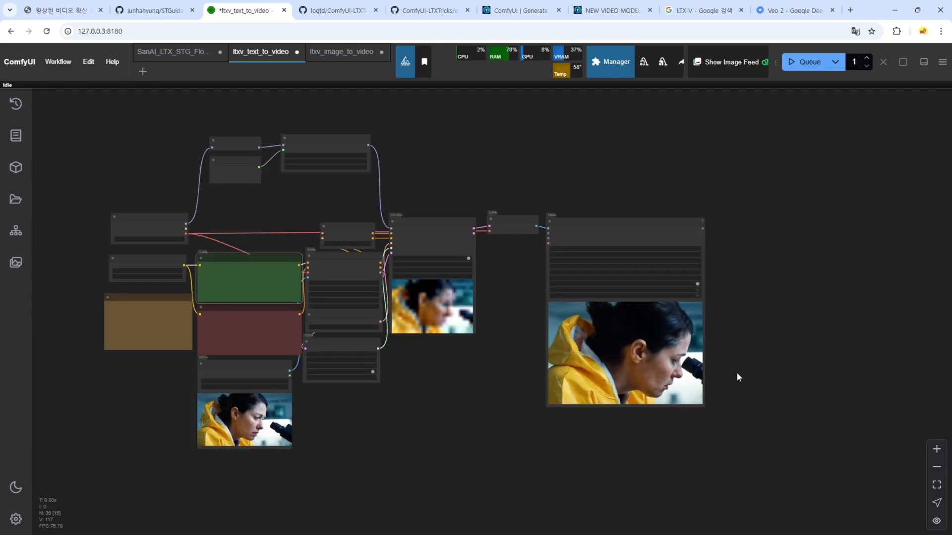
scroll(641, 352, up, 5)
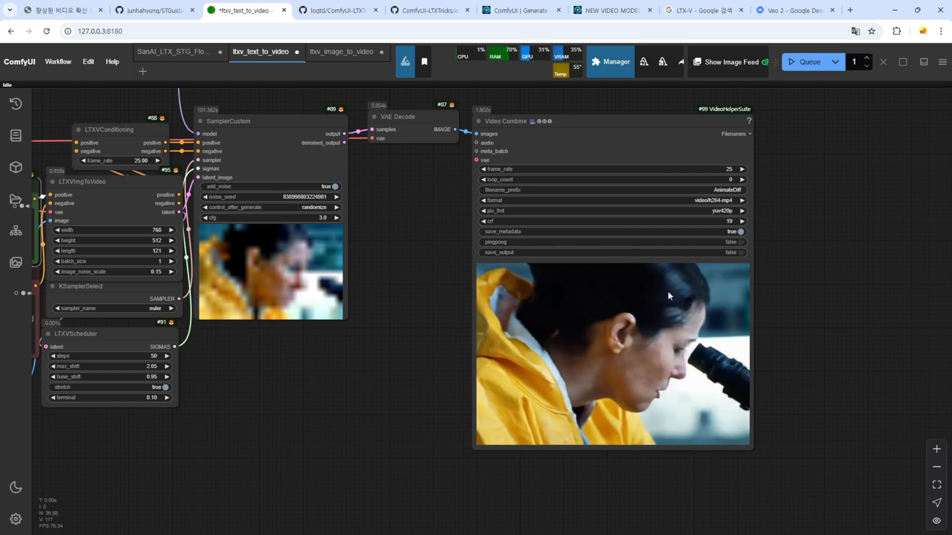
drag(393, 333, 398, 334)
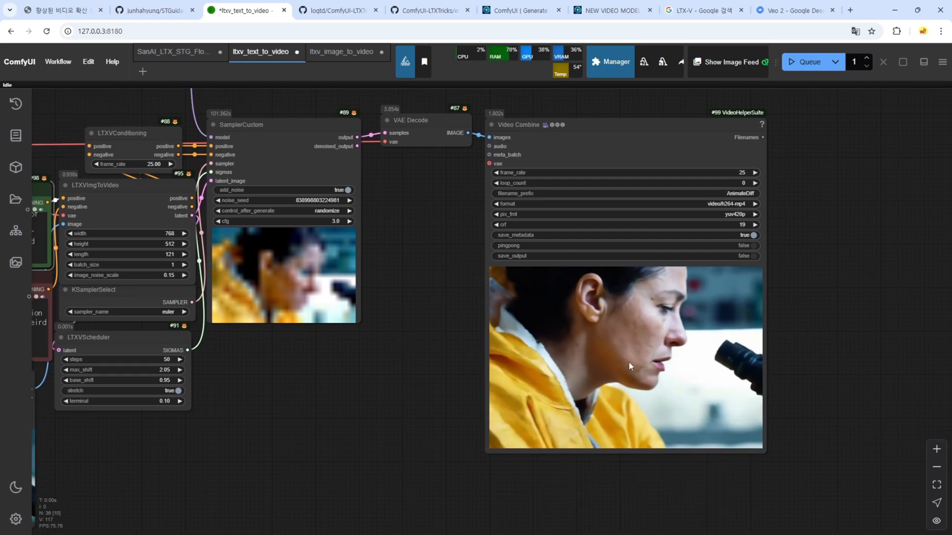
drag(366, 391, 394, 393)
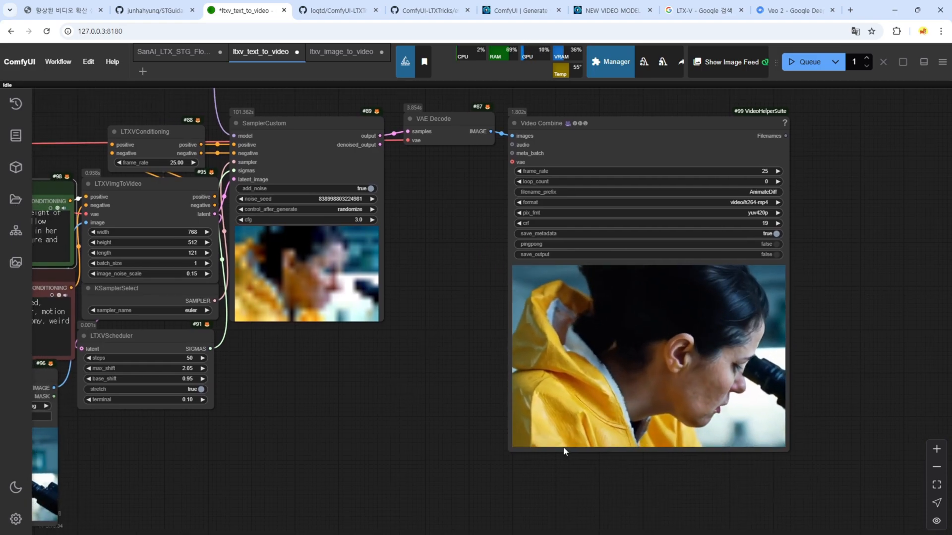
scroll(554, 427, up, 5)
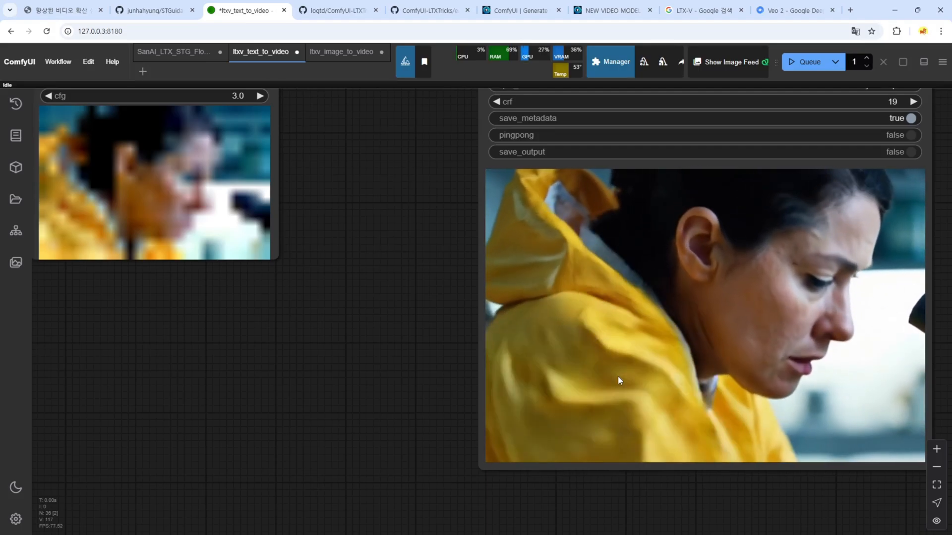
scroll(615, 385, down, 8)
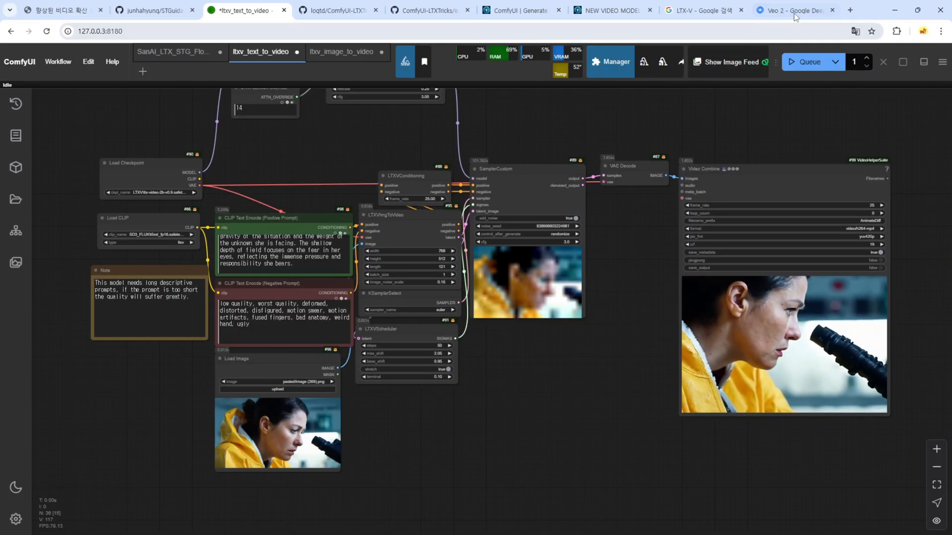
click(792, 10)
click(245, 10)
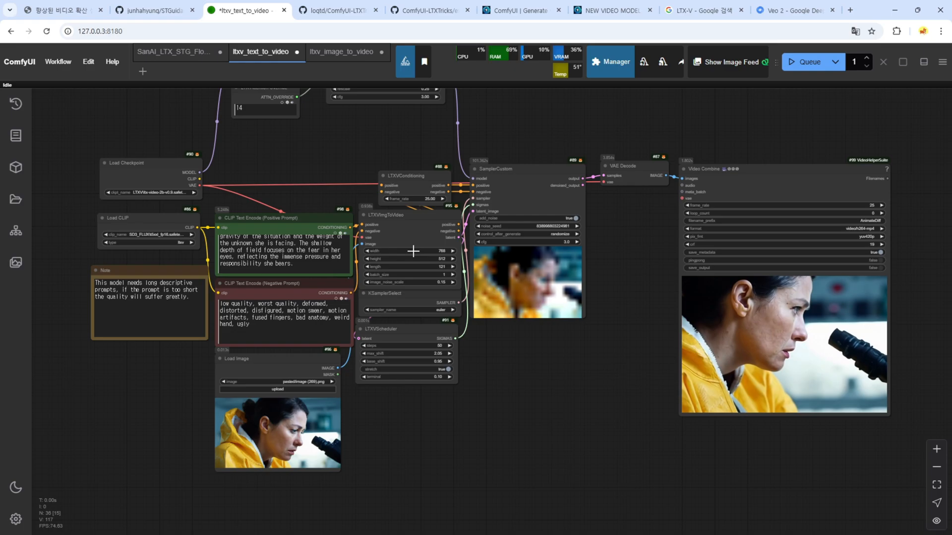
Step: Group all the image-to-video nodes, including the LTXTricks nodes, and title the group LTX_STG_I2V
drag(275, 170, 369, 233)
scroll(370, 232, down, 4)
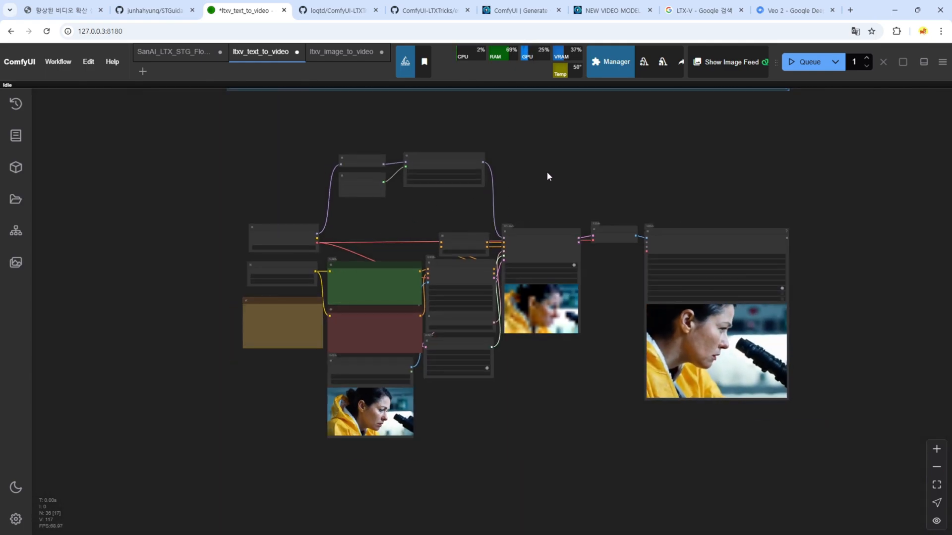
drag(247, 147, 735, 442)
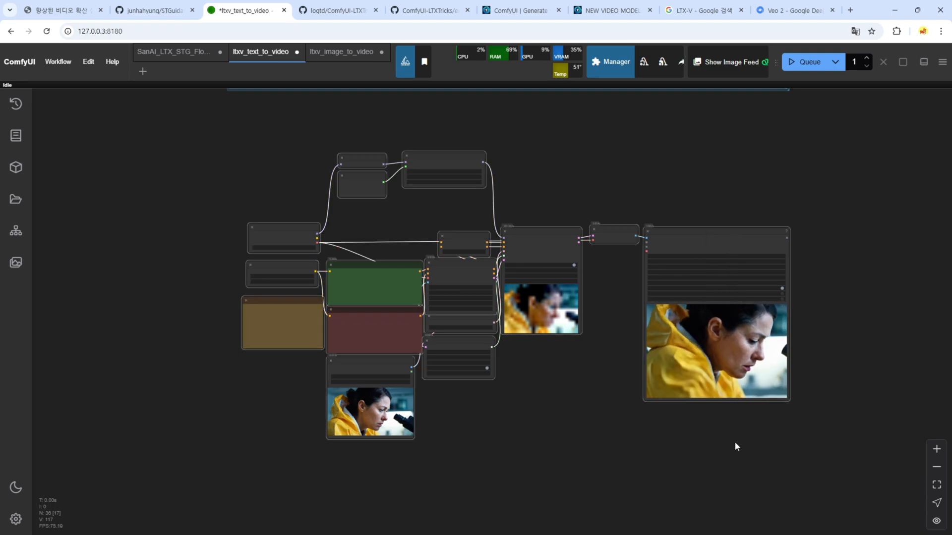
key(ctrl+g)
text(LTX)
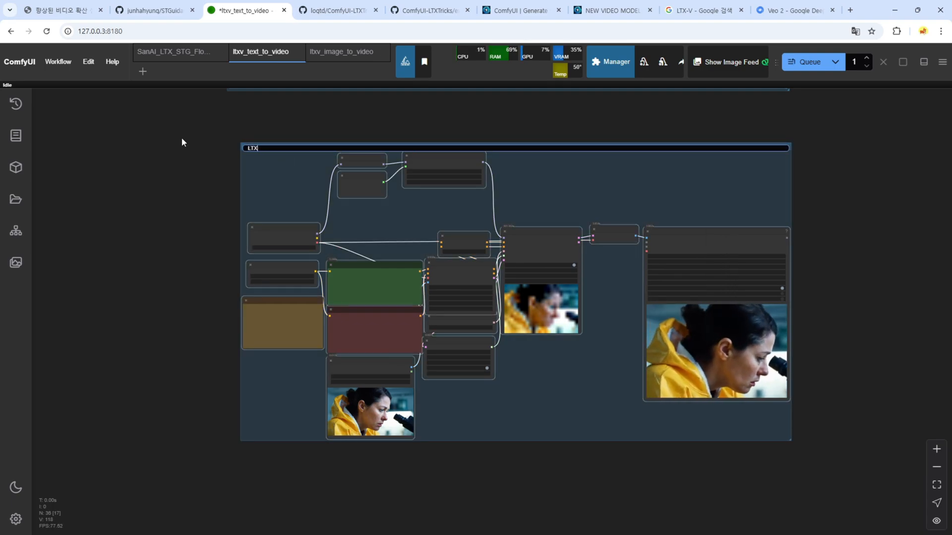
text(_STG_I2v)
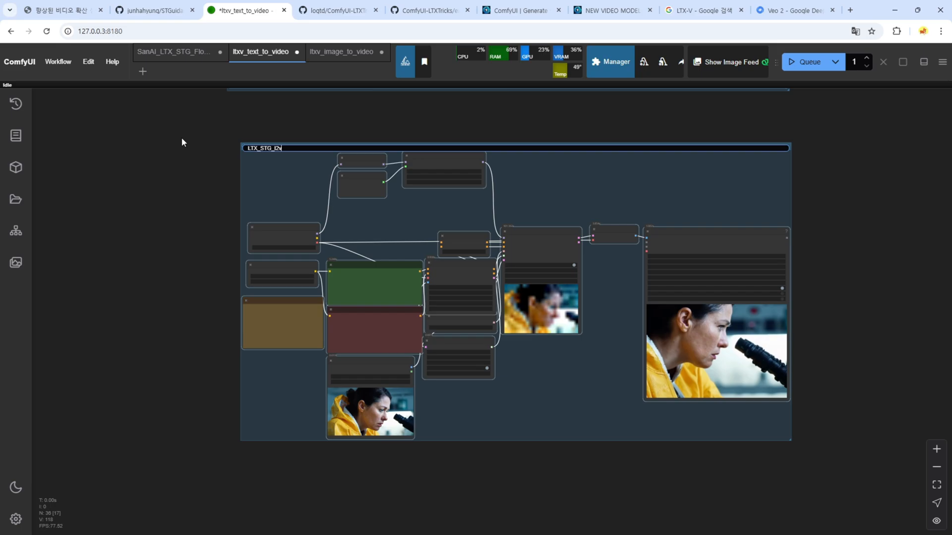
key(BackSpace)
Step: Duplicate the LTX_STG_I2V group's nodes and load the fox character image ComfyUI_temp_ntduq_00007_.png into the copy's Load Image node
drag(253, 114, 731, 373)
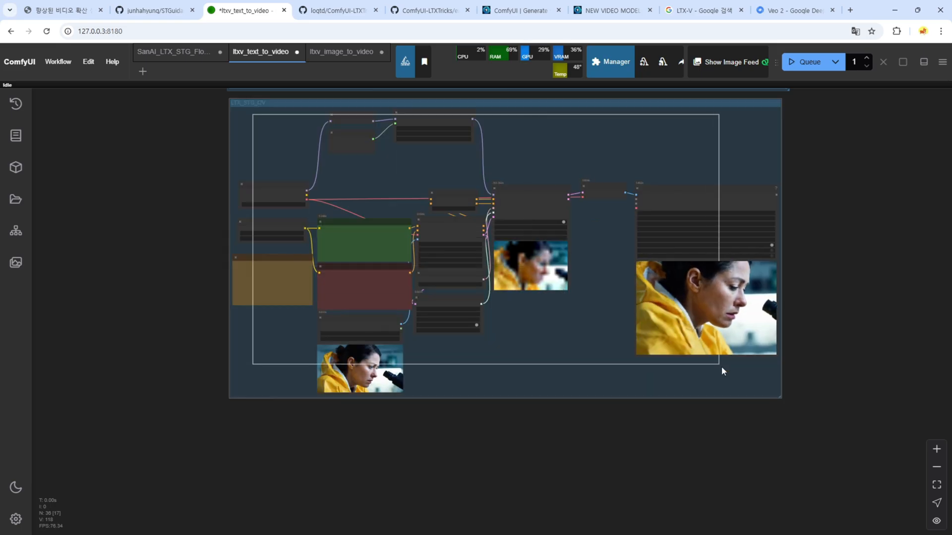
drag(444, 459, 403, 324)
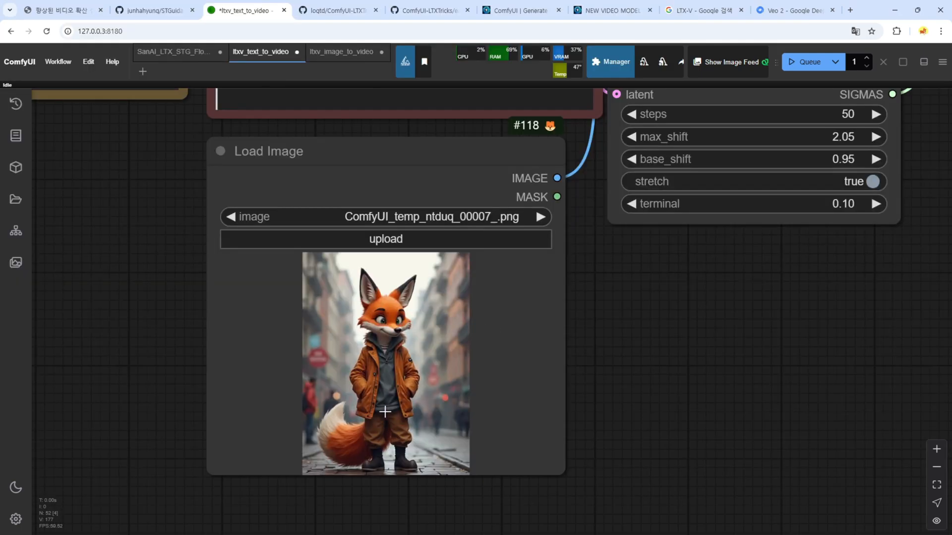
Step: Move the fox character's Load Image node away from the encoders to the open area below the Note node
scroll(434, 371, down, 9)
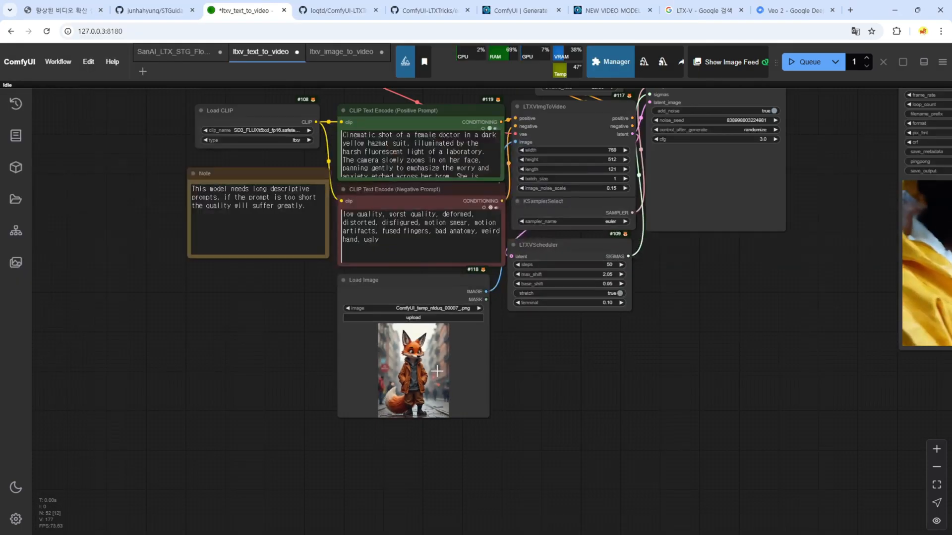
drag(523, 343, 576, 364)
drag(494, 301, 250, 343)
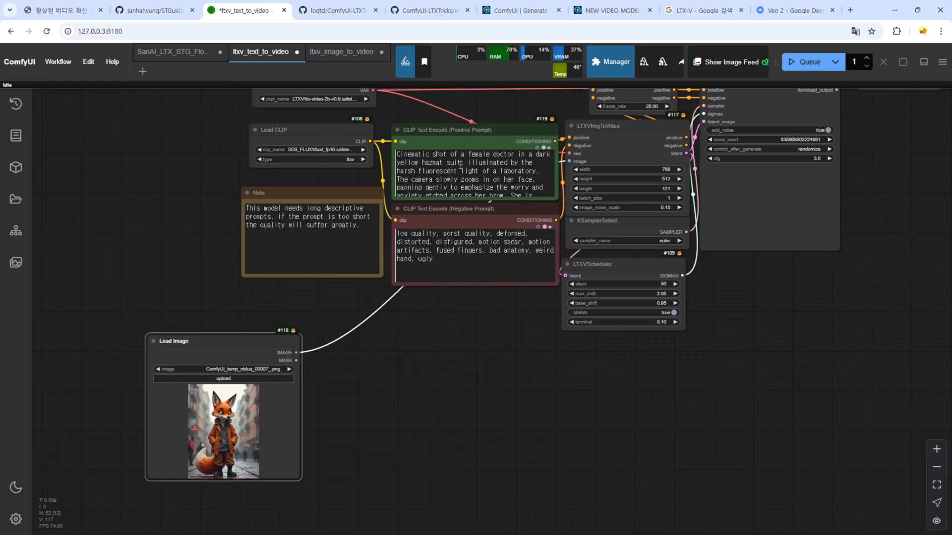
drag(383, 356, 467, 268)
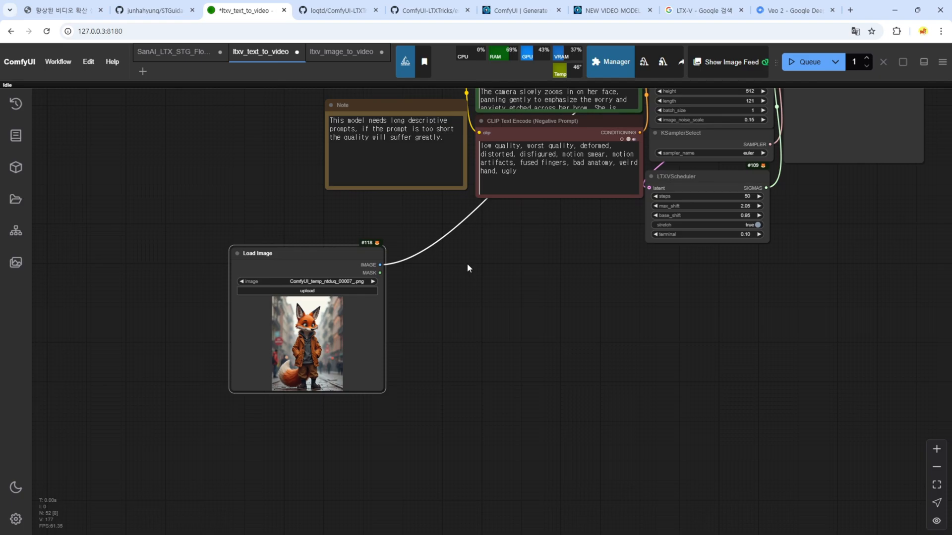
drag(340, 256, 312, 306)
Step: Add a Florence2Run node beside the Load Image node and feed the fox image into its image input
drag(464, 350, 436, 322)
double_click(441, 331)
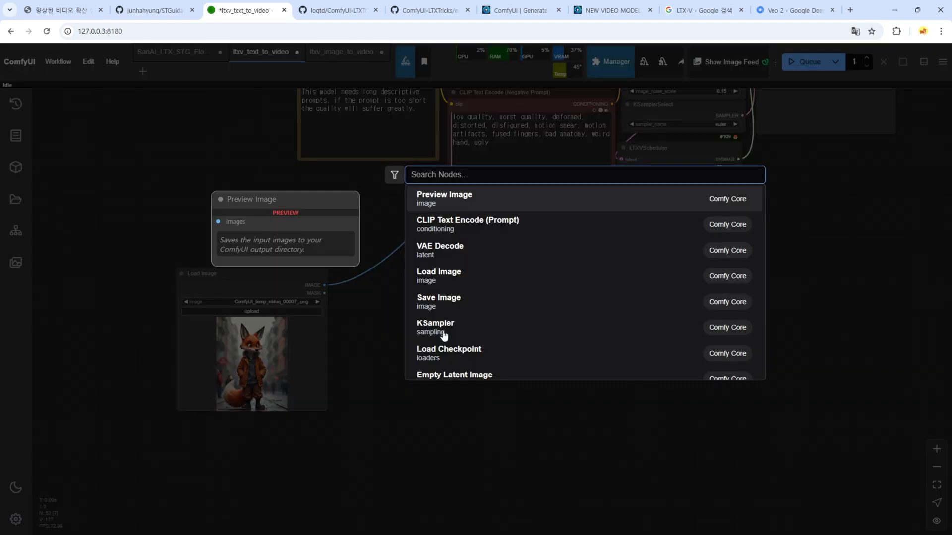
text(flor)
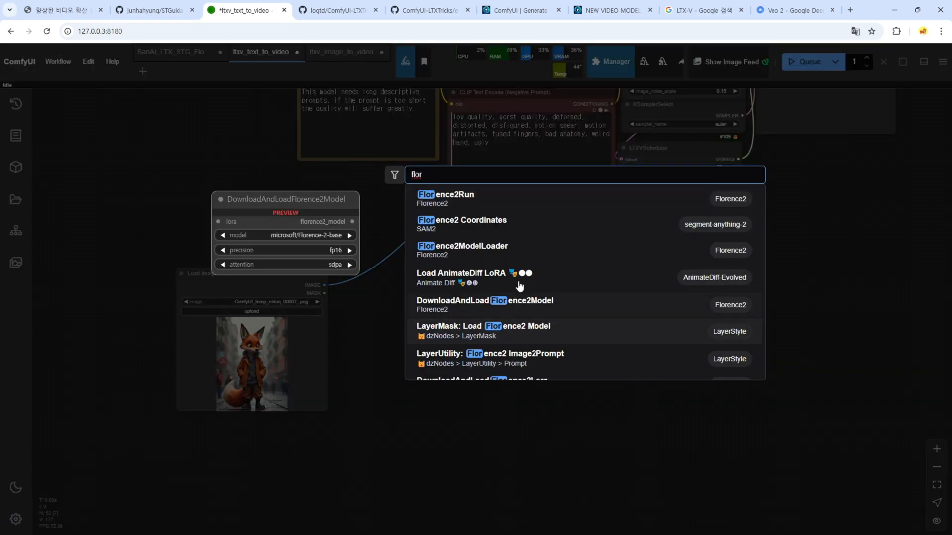
click(458, 201)
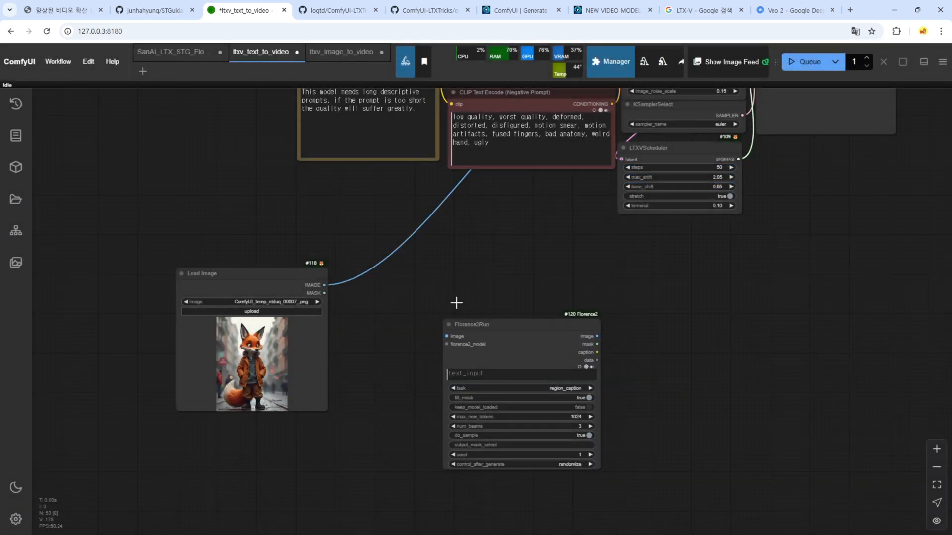
drag(454, 324, 426, 335)
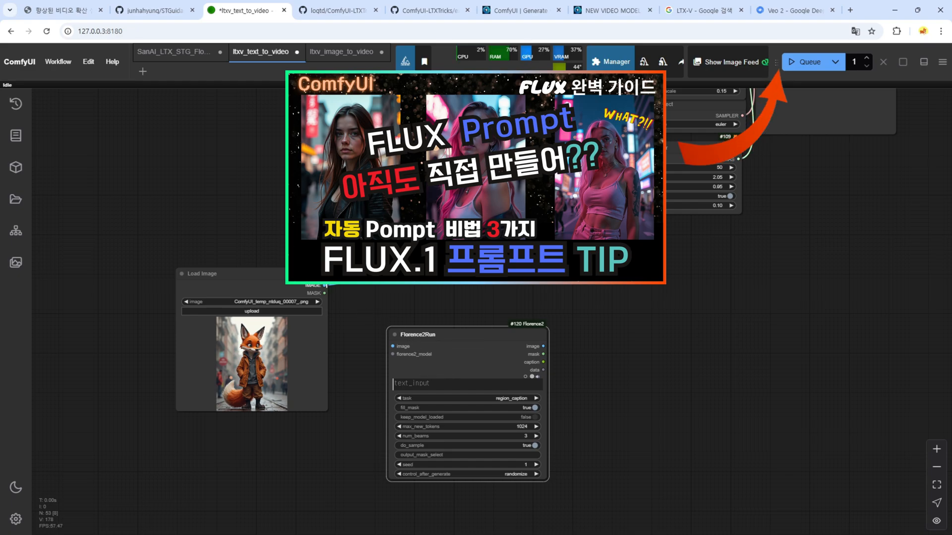
drag(325, 286, 393, 347)
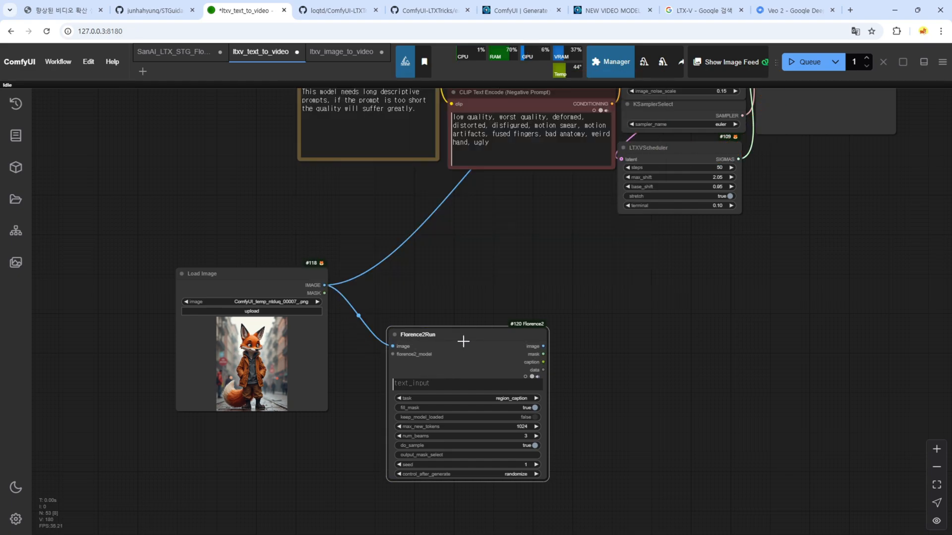
Step: Look up the ComfyUI-Florence2 custom node pack in the Manager by searching for "flor"
scroll(538, 328, up, 5)
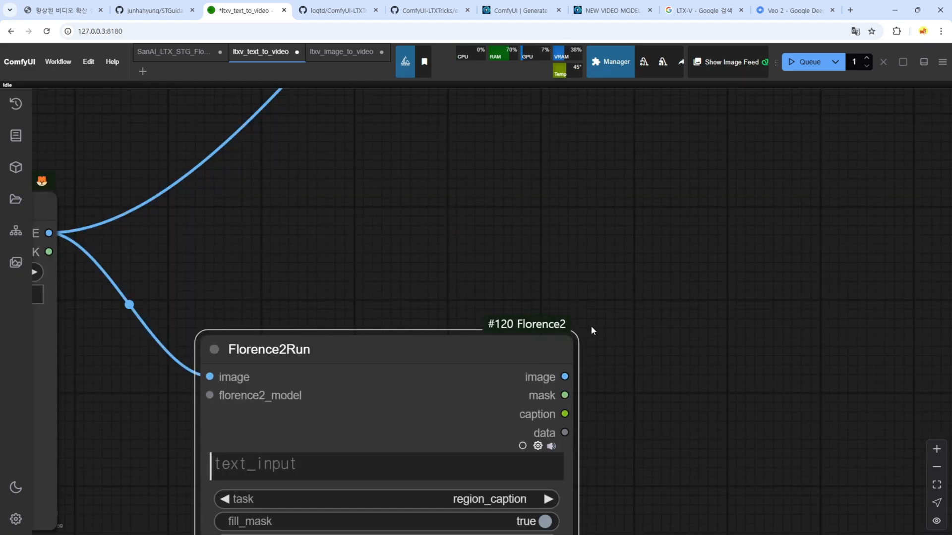
scroll(437, 286, down, 3)
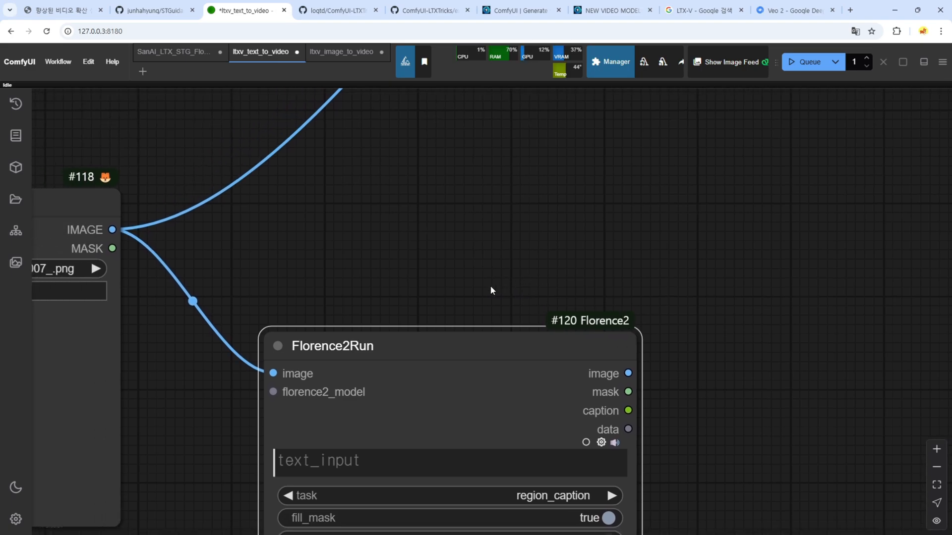
click(610, 61)
click(475, 204)
text(flor)
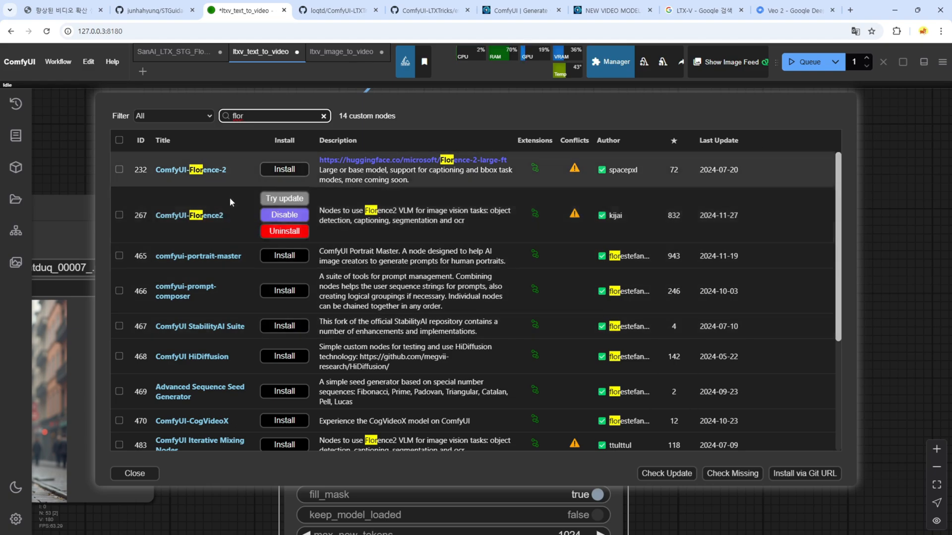
click(134, 473)
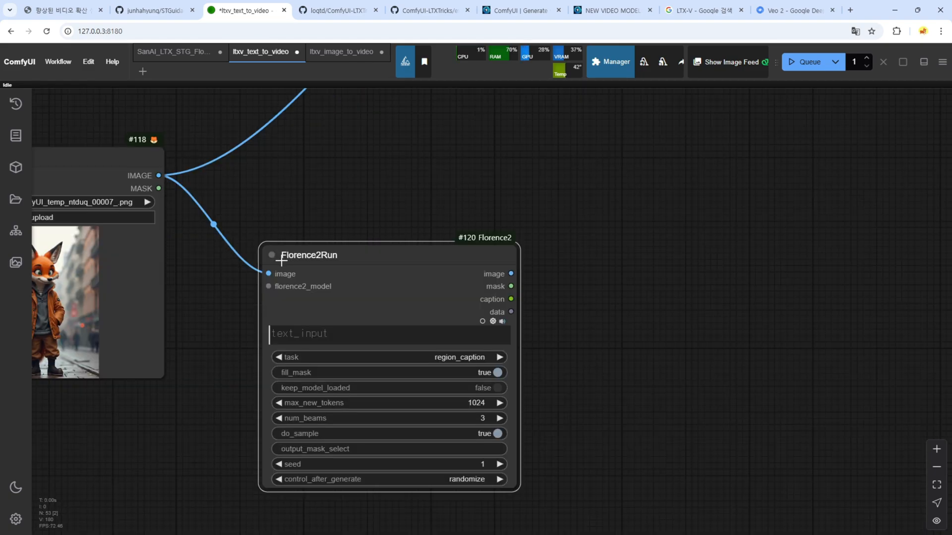
Step: Set the Florence2Run task to detailed_caption and turn fill_mask off
click(456, 358)
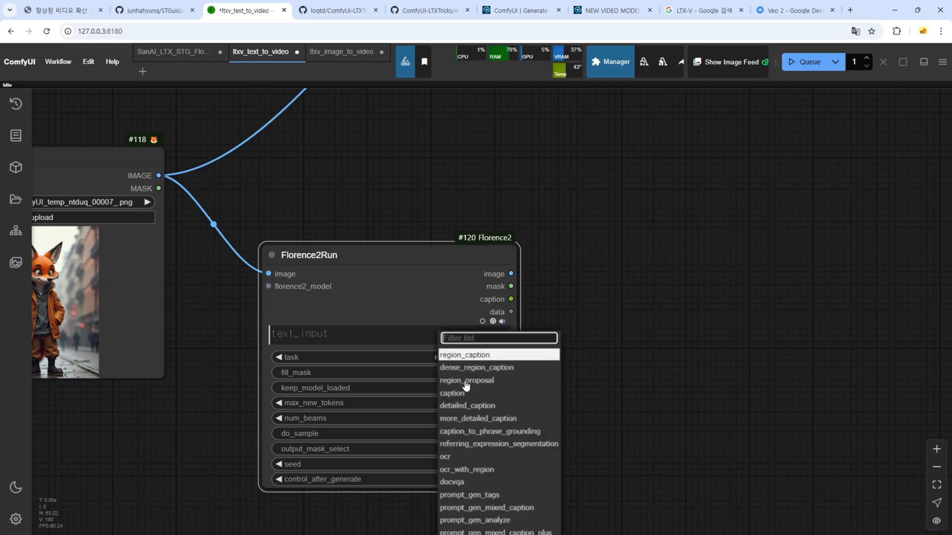
click(461, 405)
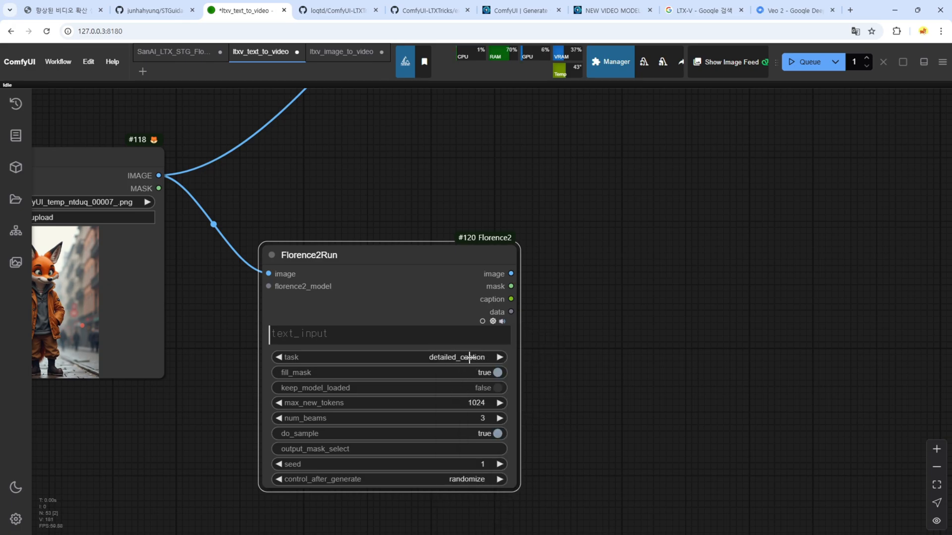
click(484, 372)
drag(326, 191, 402, 231)
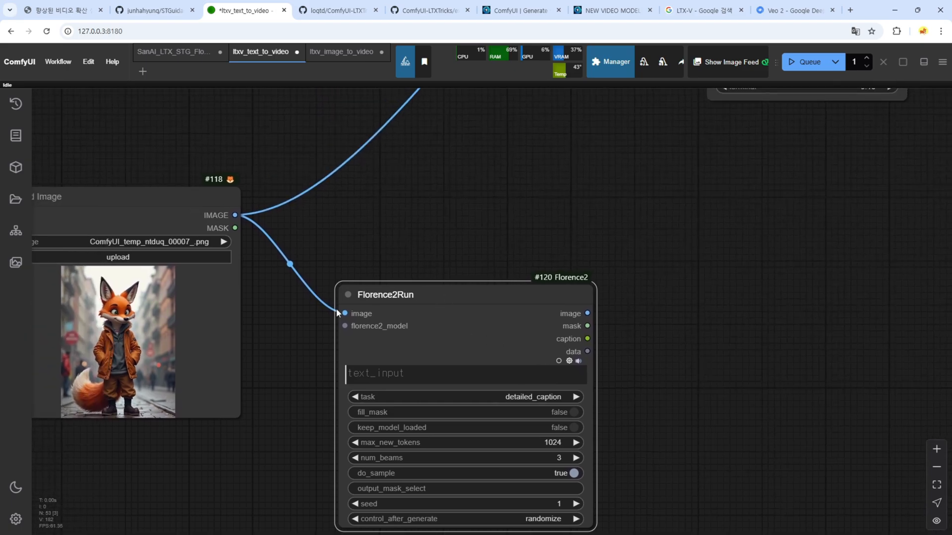
drag(345, 326, 208, 439)
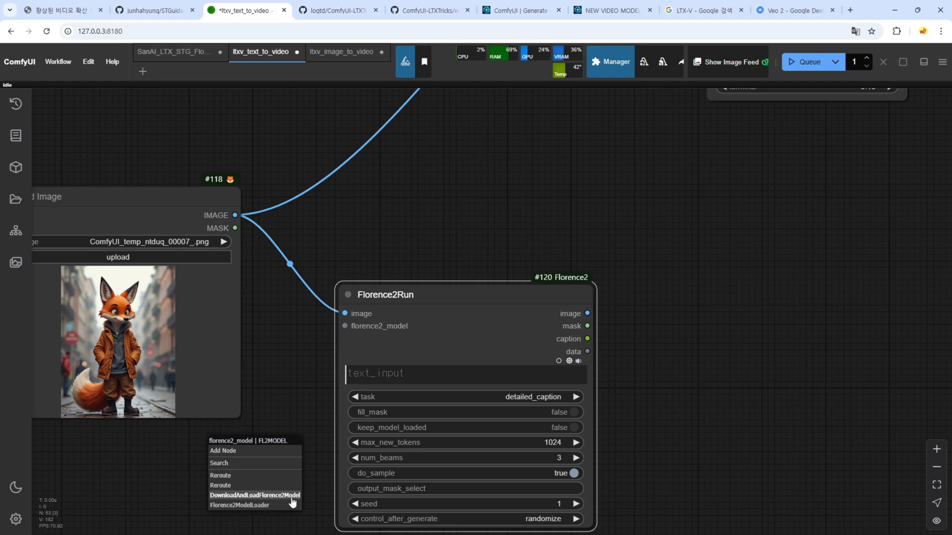
click(251, 507)
drag(285, 441, 110, 442)
drag(310, 453, 415, 373)
key(Delete)
Step: Try a DownloadAndLoadFlorence2Model node on the florence2_model input, view its model options, and delete the node
drag(448, 243, 296, 370)
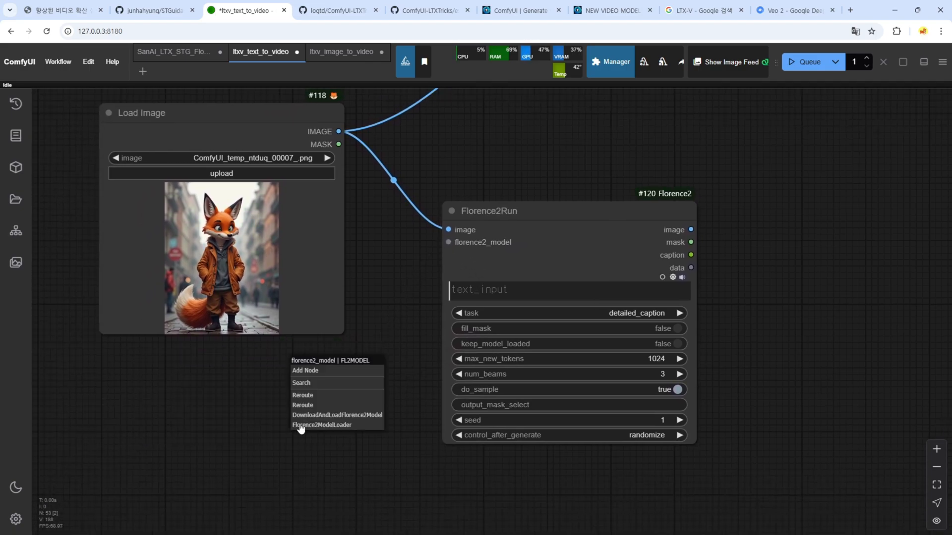
click(311, 418)
drag(366, 358, 190, 373)
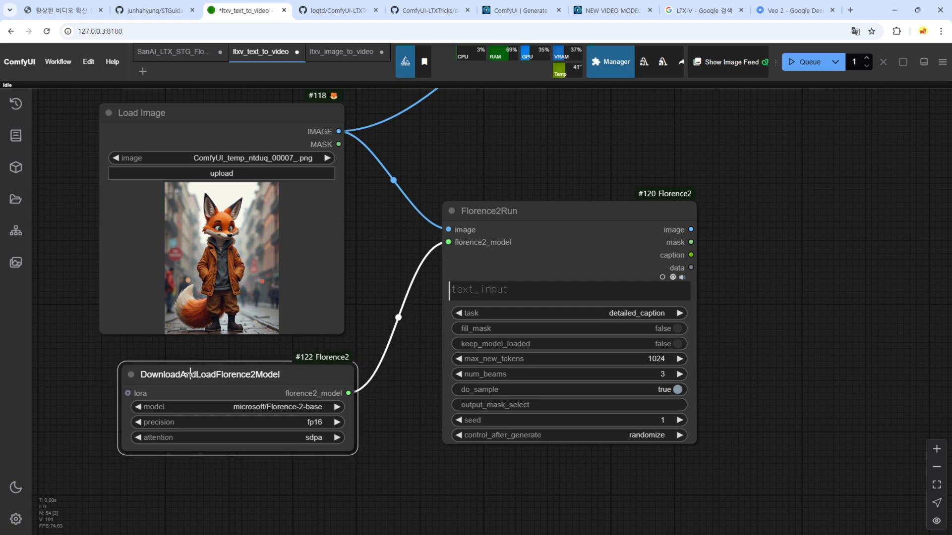
click(284, 408)
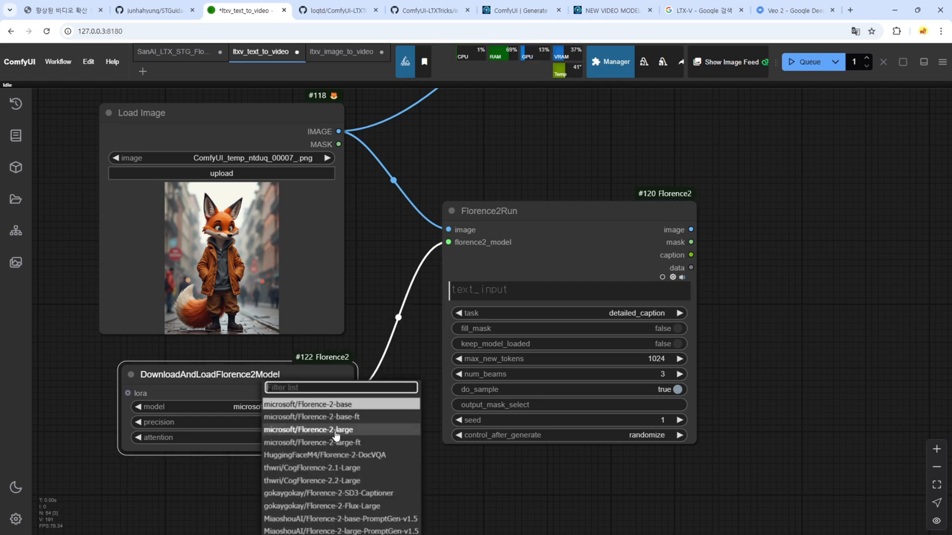
key(Escape)
key(Delete)
Step: Add a Florence2ModelLoader node to Florence2Run's florence2_model input and choose the Florence-2-large model
drag(448, 242, 282, 382)
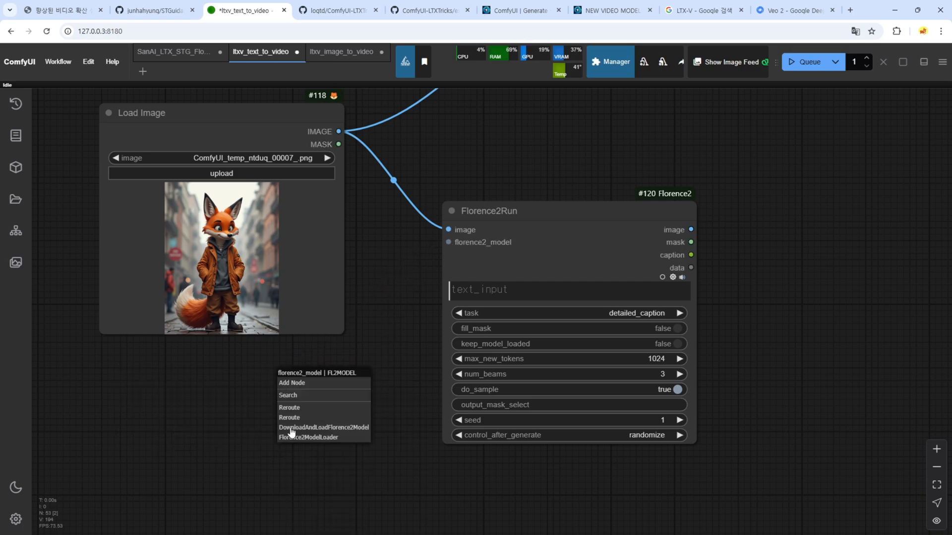
click(299, 438)
drag(189, 379, 189, 379)
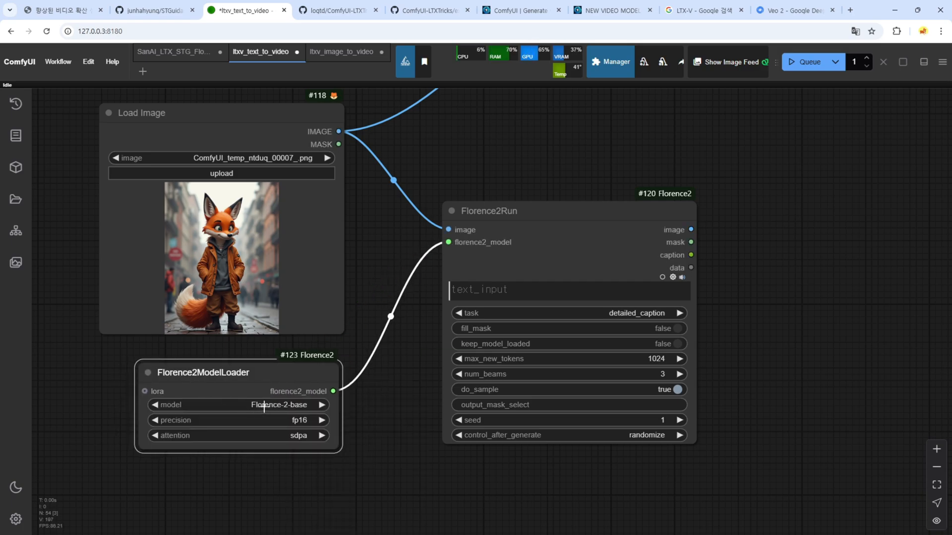
click(265, 405)
click(290, 417)
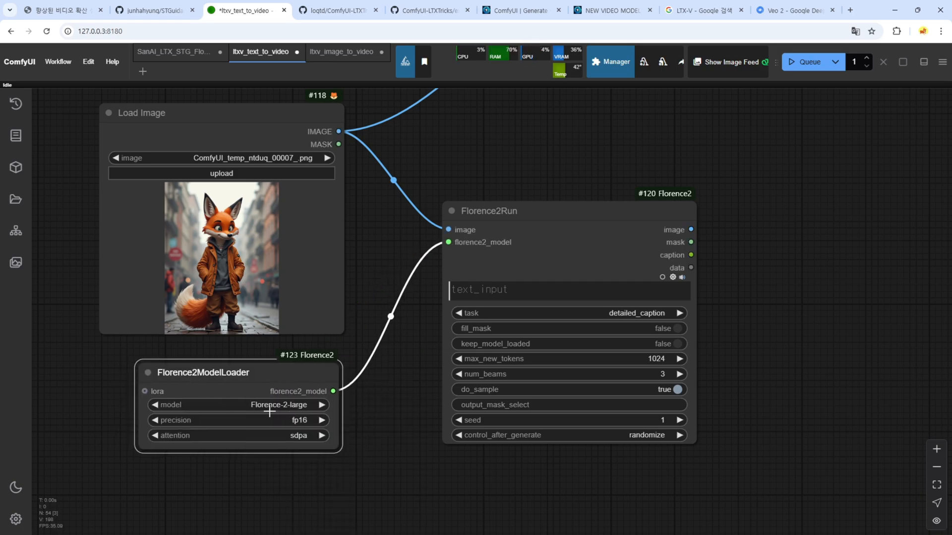
Step: Bypass all the LTX video generation nodes, leaving only the Load Image and Florence2 nodes active
drag(406, 313, 299, 356)
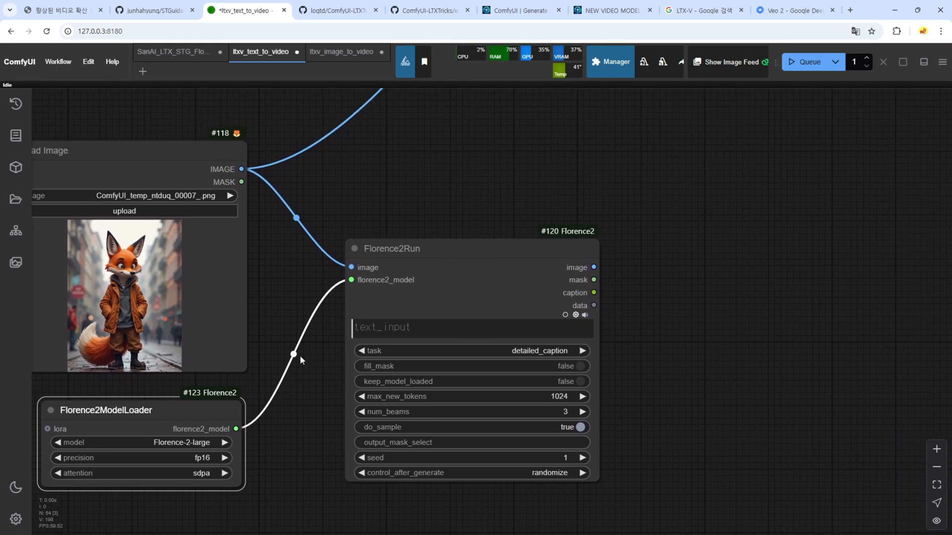
scroll(337, 353, down, 3)
drag(625, 342, 441, 361)
drag(419, 235, 457, 398)
scroll(456, 398, down, 5)
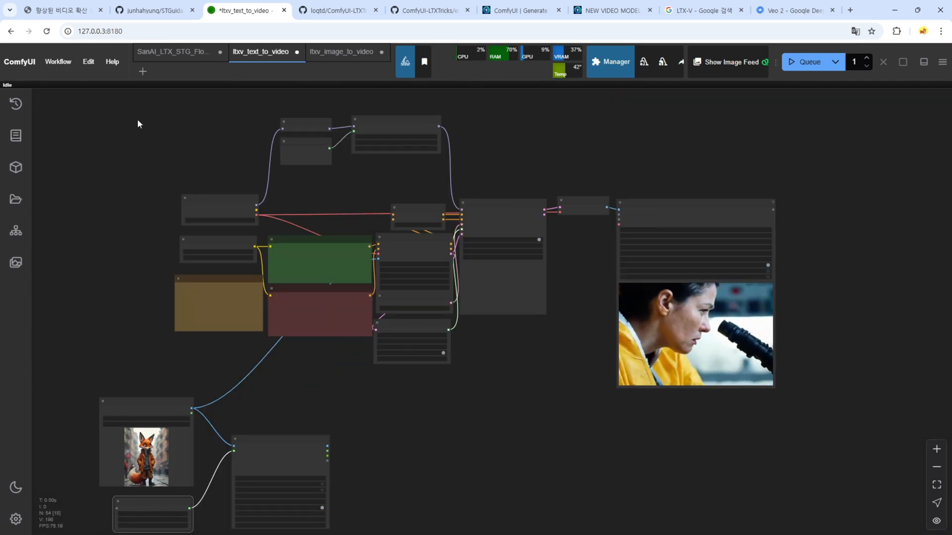
drag(138, 123, 748, 360)
key(ctrl+b)
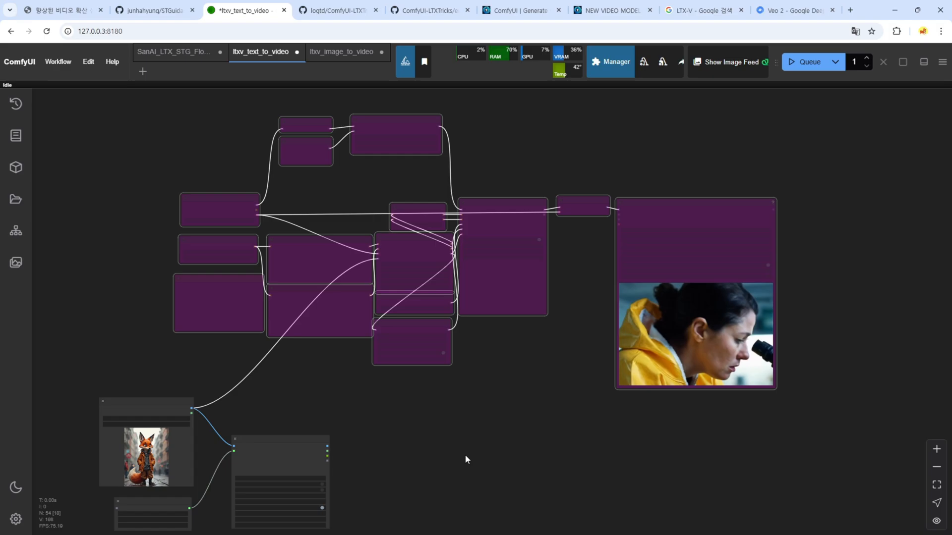
Step: Add a ShowText|pysssss node to Florence2Run's caption output and place it beside that node
drag(377, 483, 446, 332)
scroll(412, 317, up, 6)
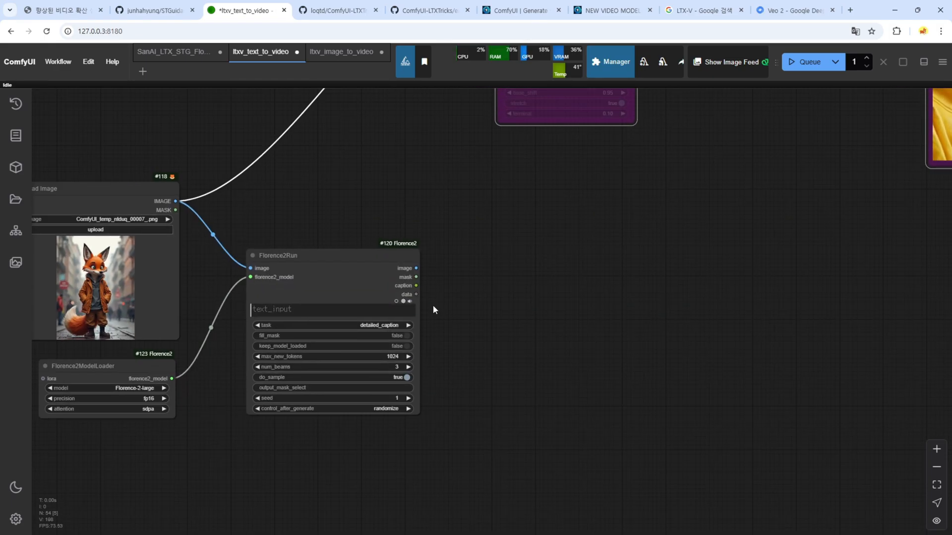
drag(416, 286, 461, 281)
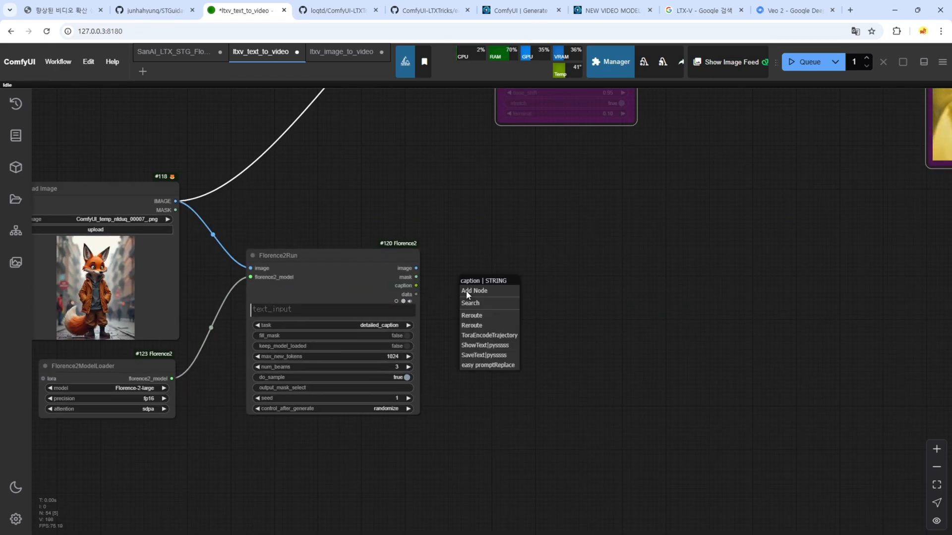
click(477, 346)
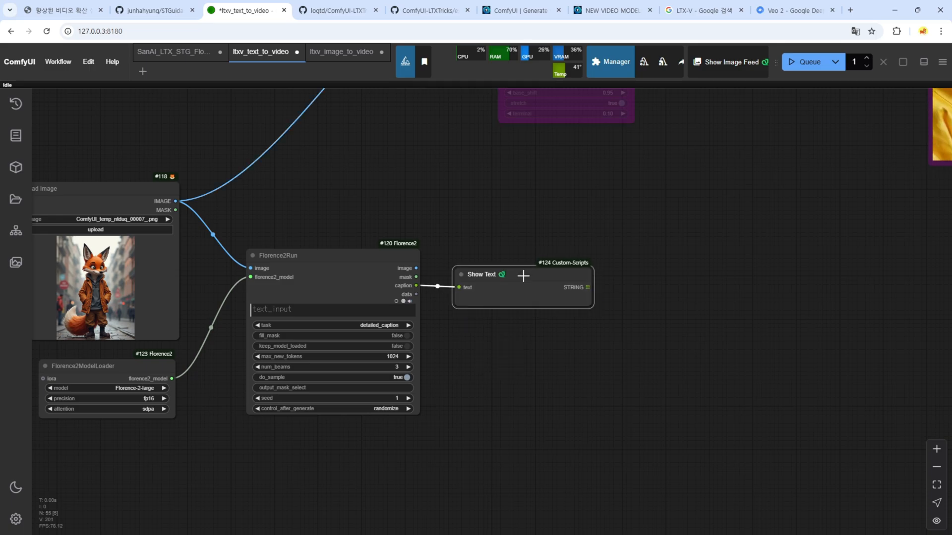
scroll(583, 264, up, 5)
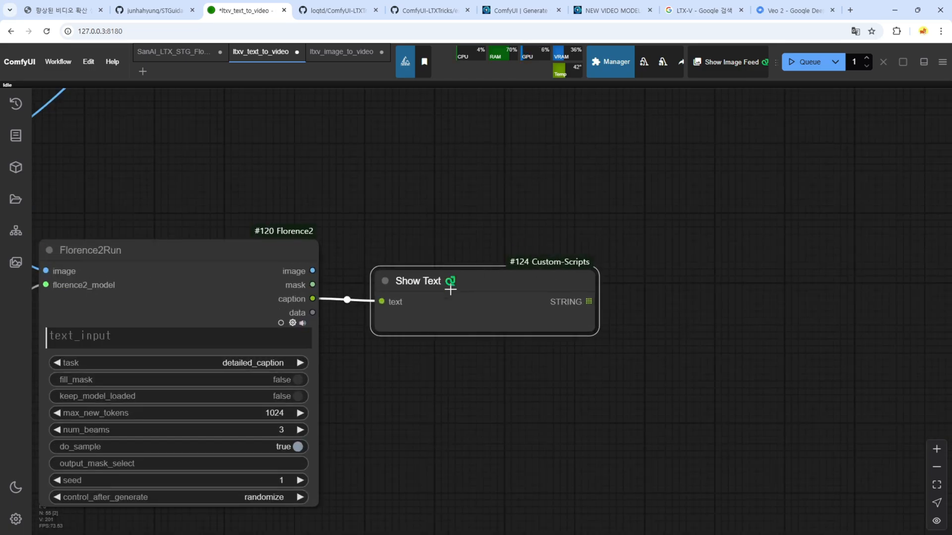
drag(429, 285, 415, 281)
Step: Queue the captioning workflow and enlarge the Show Text node to fit the full caption
key(ctrl+Return)
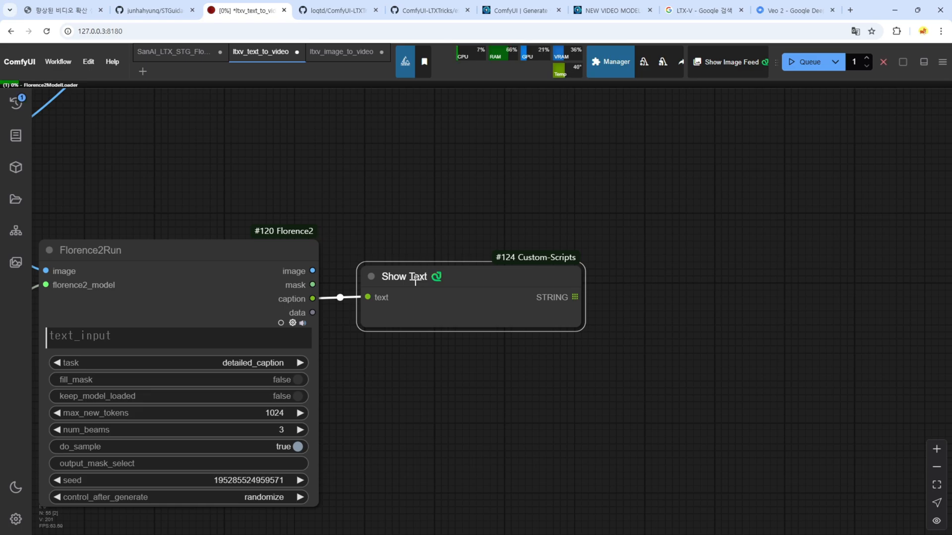
scroll(404, 411, down, 5)
scroll(397, 425, down, 1)
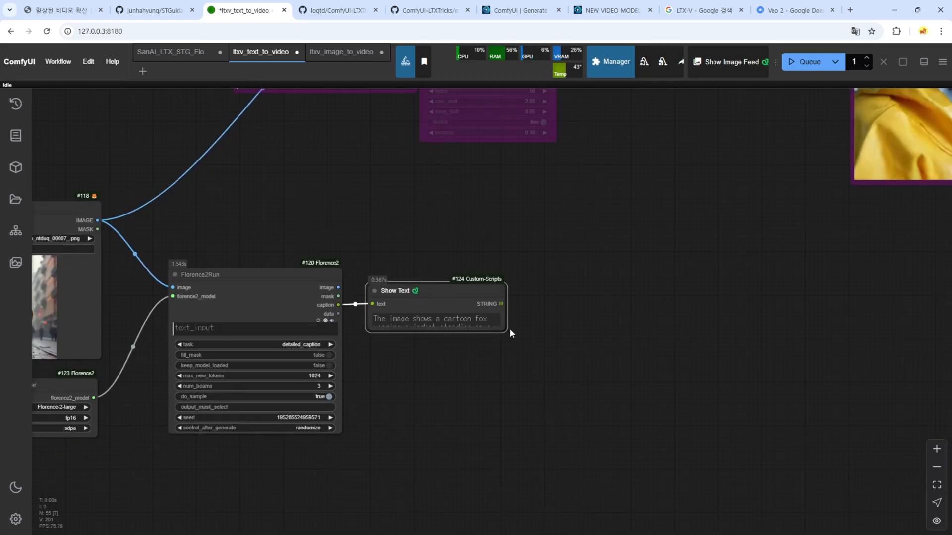
drag(529, 349, 656, 408)
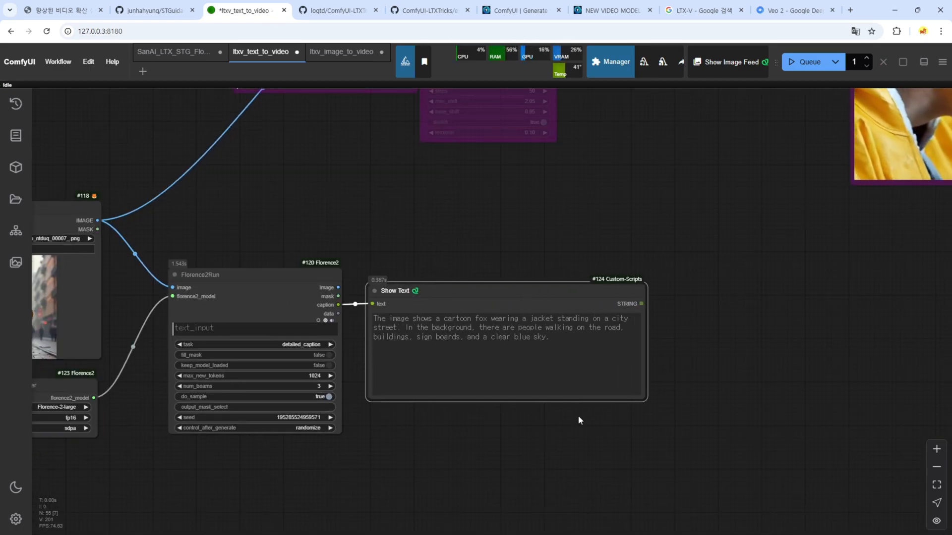
Step: Examine the wording of the fox caption in the Show Text node, highlighting the word "image"
drag(430, 255, 423, 242)
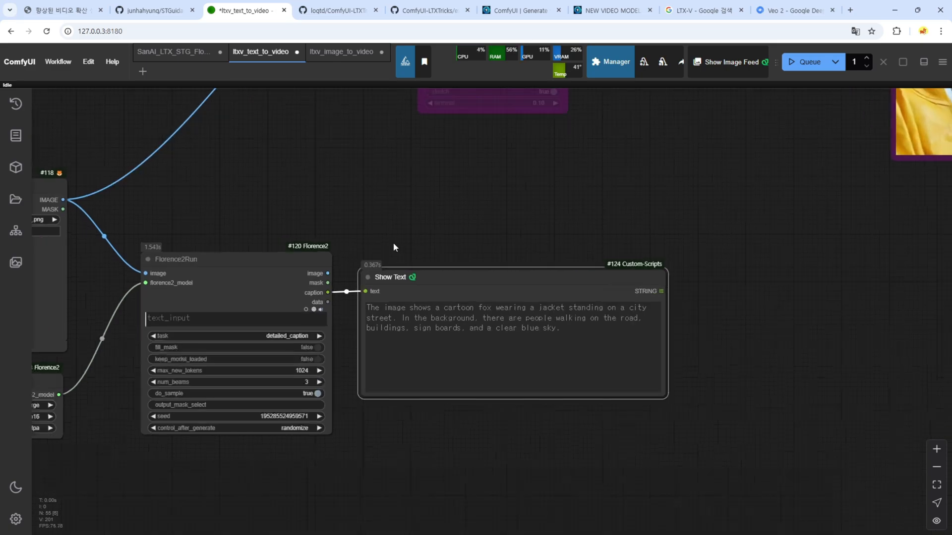
scroll(394, 242, up, 5)
drag(379, 337, 413, 340)
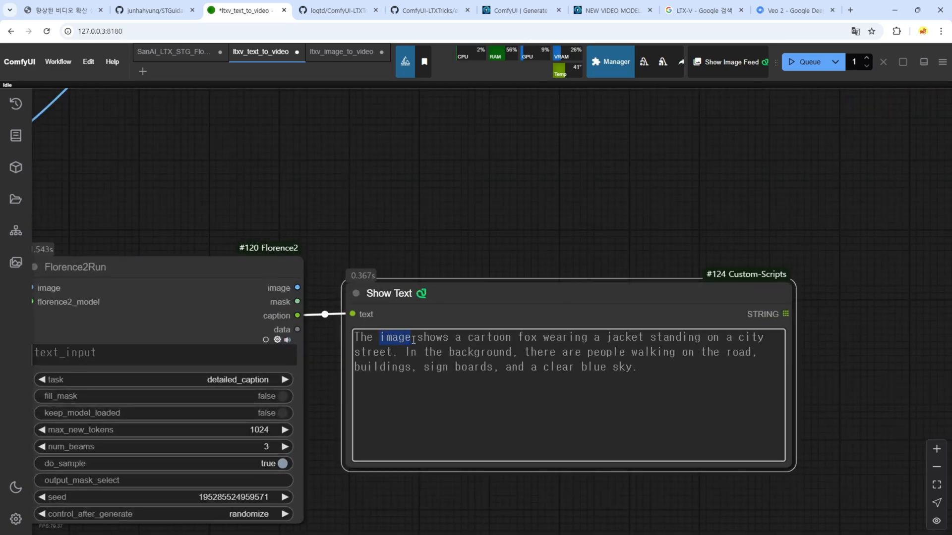
scroll(396, 351, down, 3)
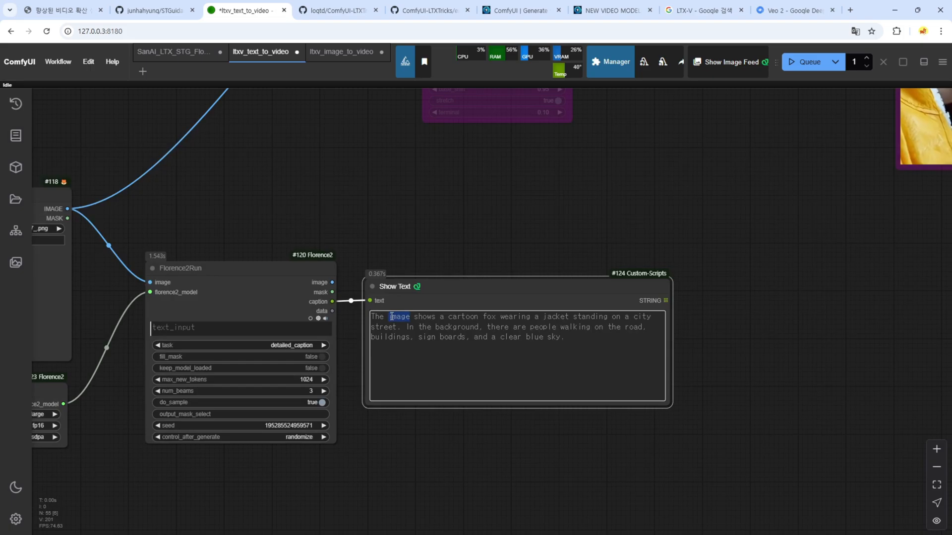
Step: Move the Show Text node below and add an Easy-Use PromptReplace node fed by Florence2Run's caption output
drag(421, 286, 423, 417)
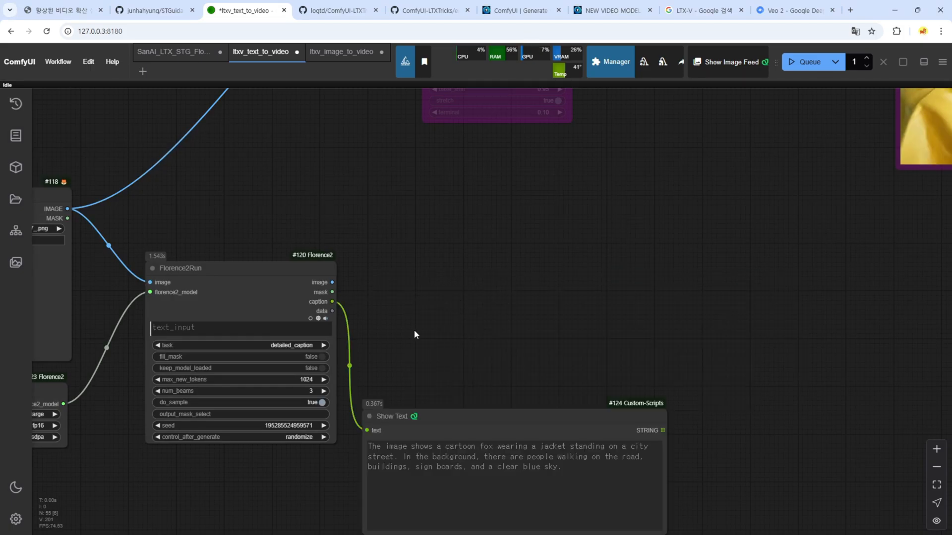
drag(332, 301, 392, 308)
text(replace)
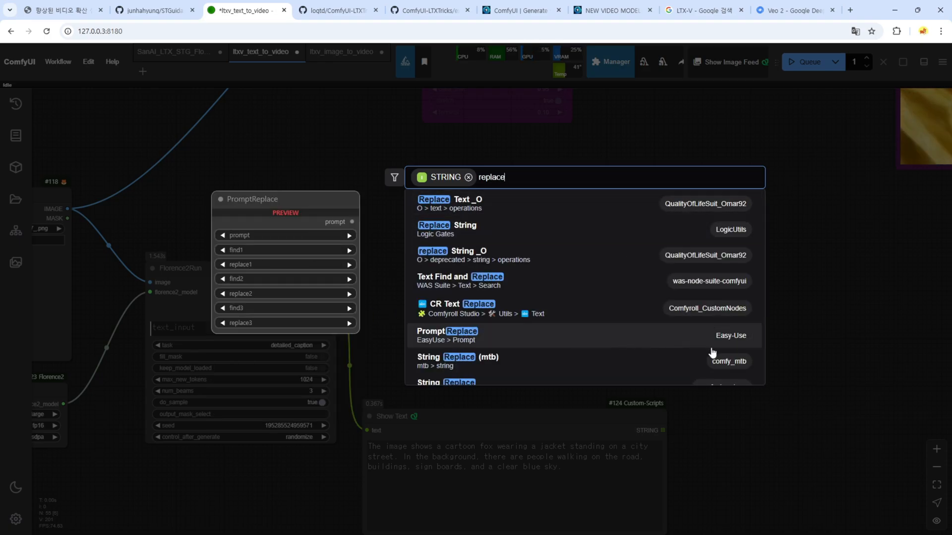
click(434, 340)
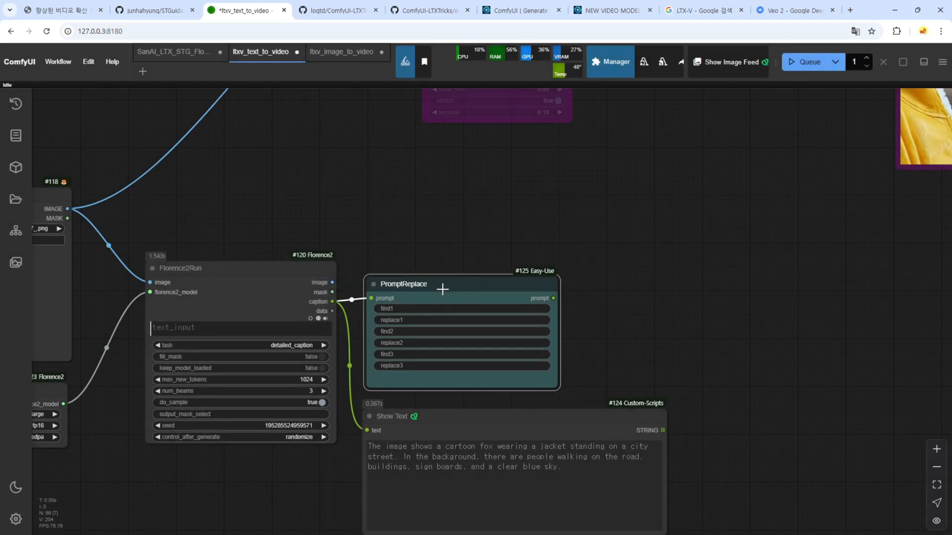
drag(547, 227, 489, 230)
Step: Look up the ComfyUI Easy Use pack in the custom nodes manager by searching "easy"
click(611, 61)
click(452, 199)
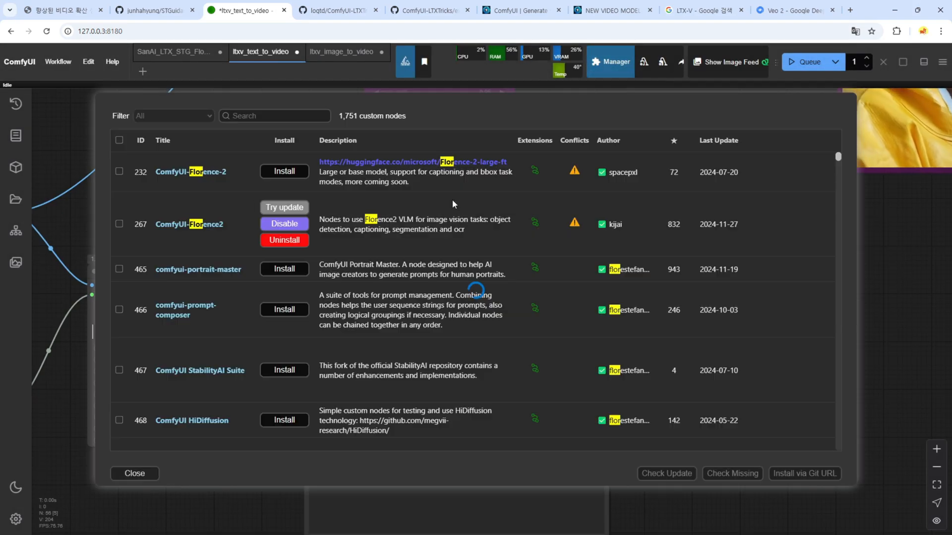
click(296, 116)
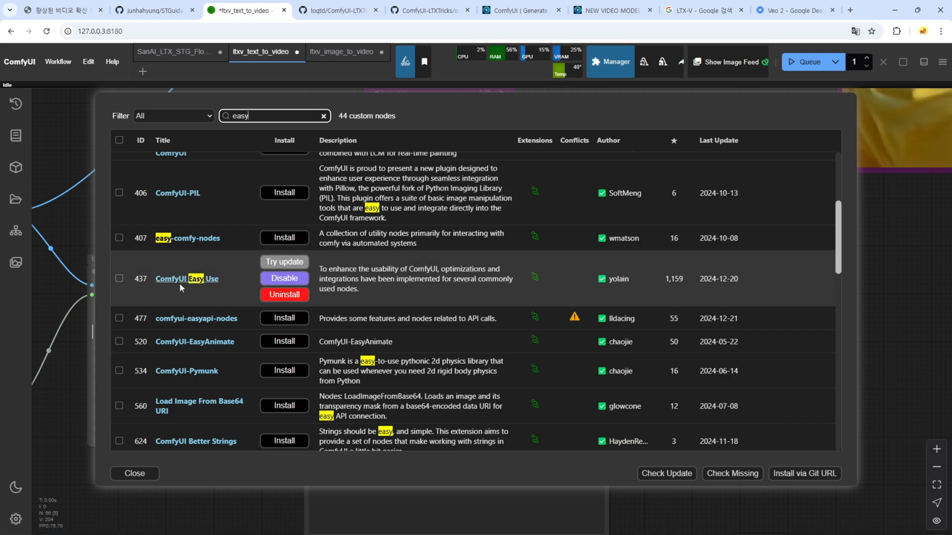
key(Escape)
Step: Set PromptReplace to replace "image", "picture" and "photo" each with "video" in its three find/replace pairs
click(449, 315)
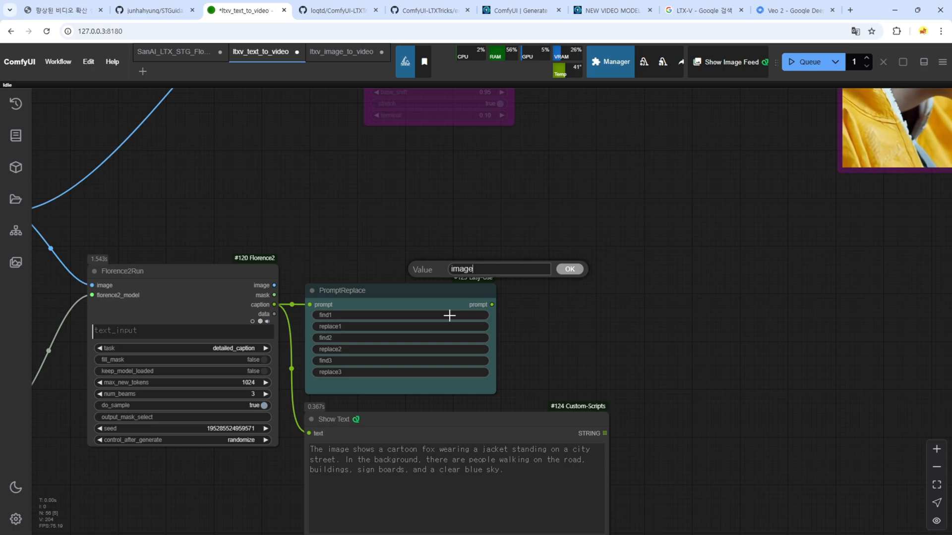
key(Return)
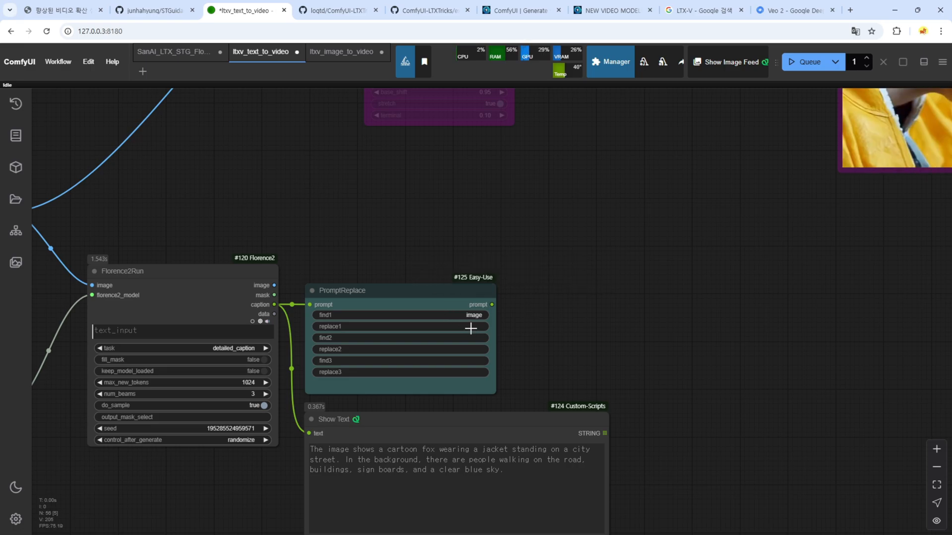
click(474, 338)
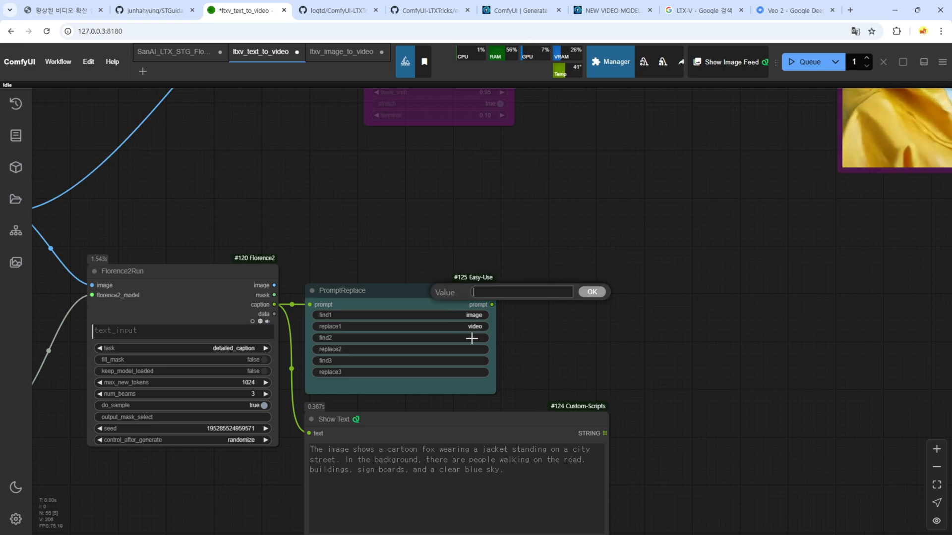
key(Escape)
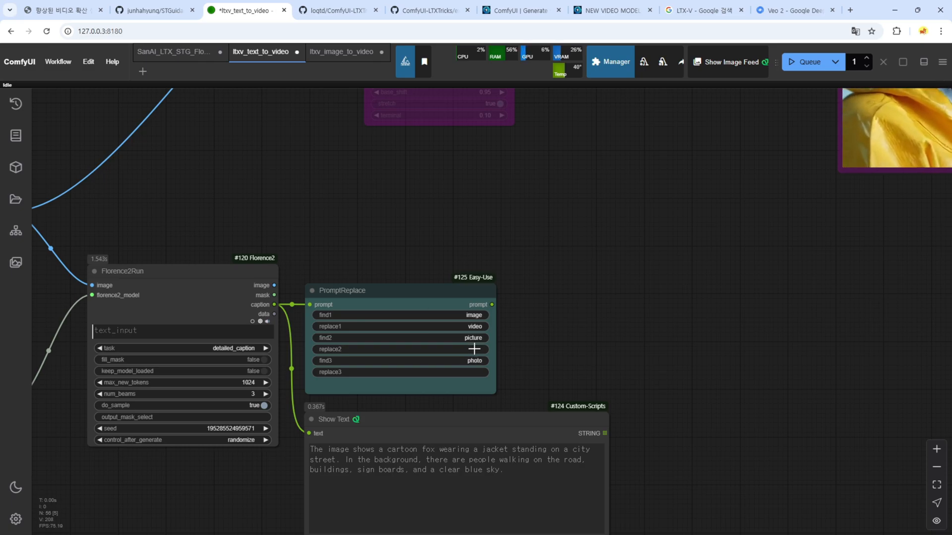
click(475, 349)
text(video)
key(Return)
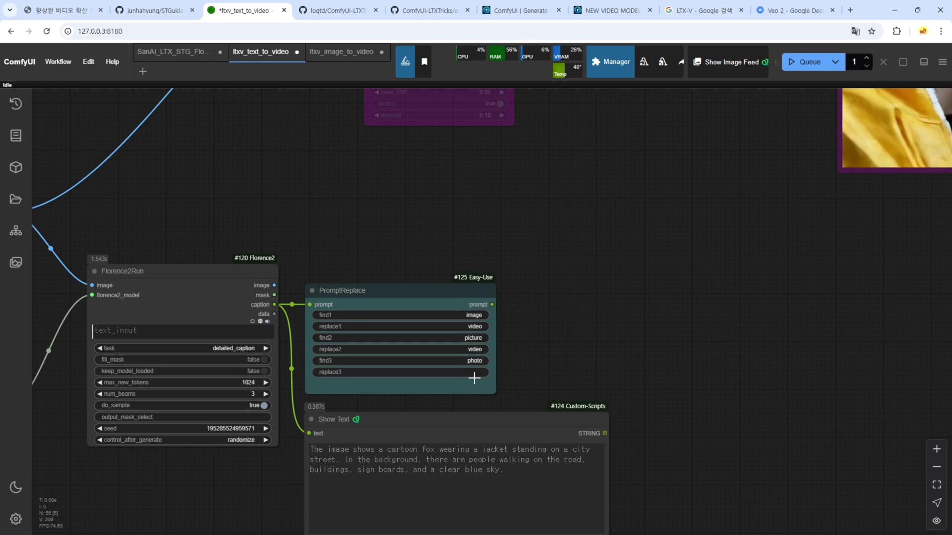
click(477, 371)
text(video)
key(Return)
Step: Paste a second Show Text node, fed by PromptReplace's output, and queue the workflow
drag(492, 305, 608, 293)
click(602, 288)
key(ctrl+v)
drag(608, 293, 609, 294)
key(ctrl+Return)
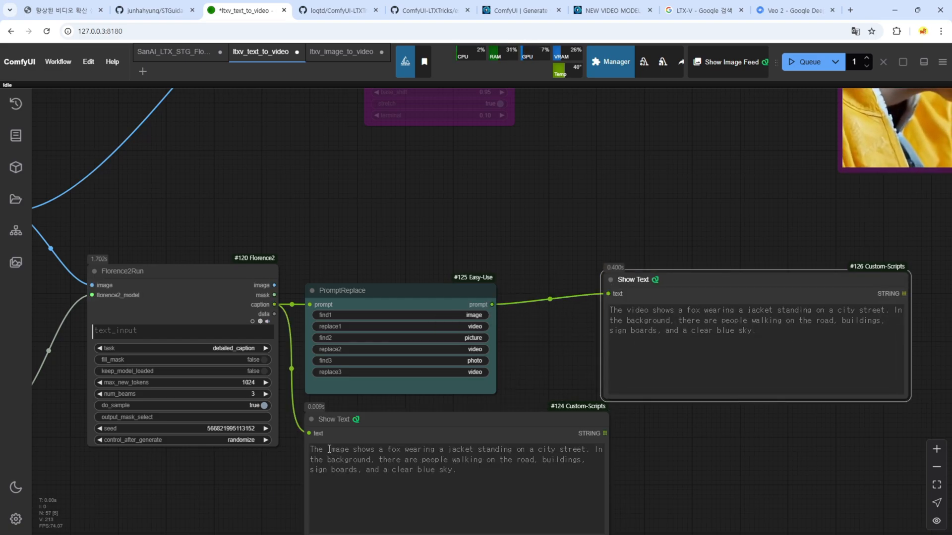
Step: Compare the opening words of the original caption and the replaced caption in the two Show Text nodes
double_click(337, 449)
double_click(637, 311)
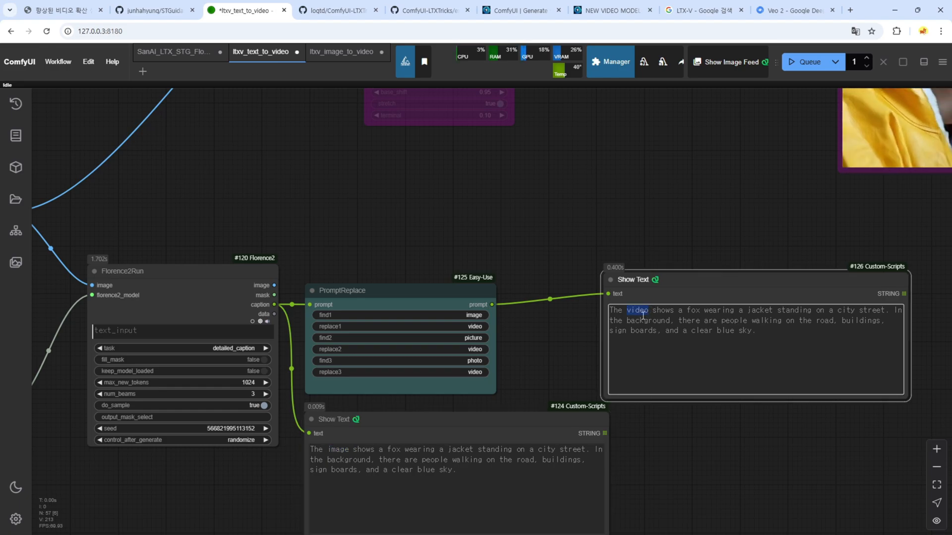
scroll(463, 245, down, 4)
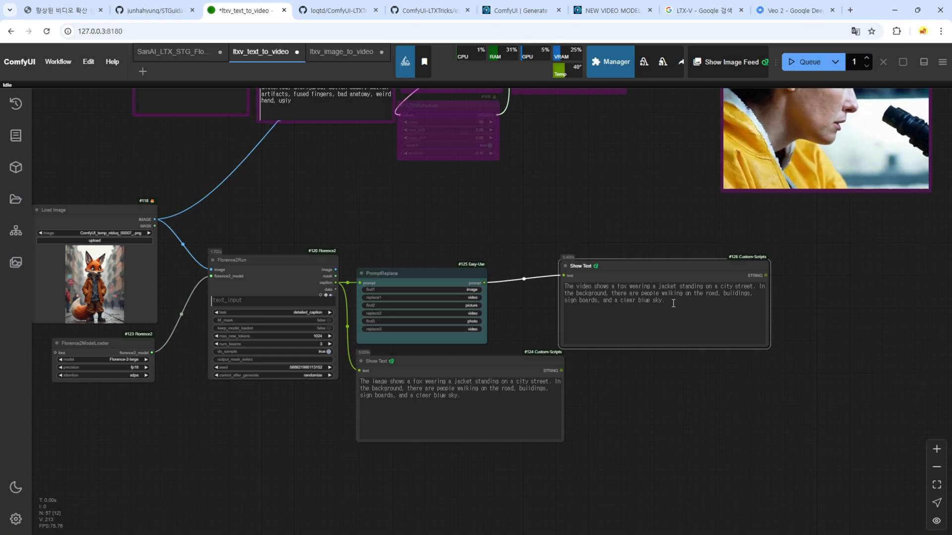
Step: Move PromptReplace and its Show Text node farther from Florence2Run to make room between them
drag(453, 275, 510, 274)
drag(610, 272, 694, 278)
drag(482, 275, 567, 272)
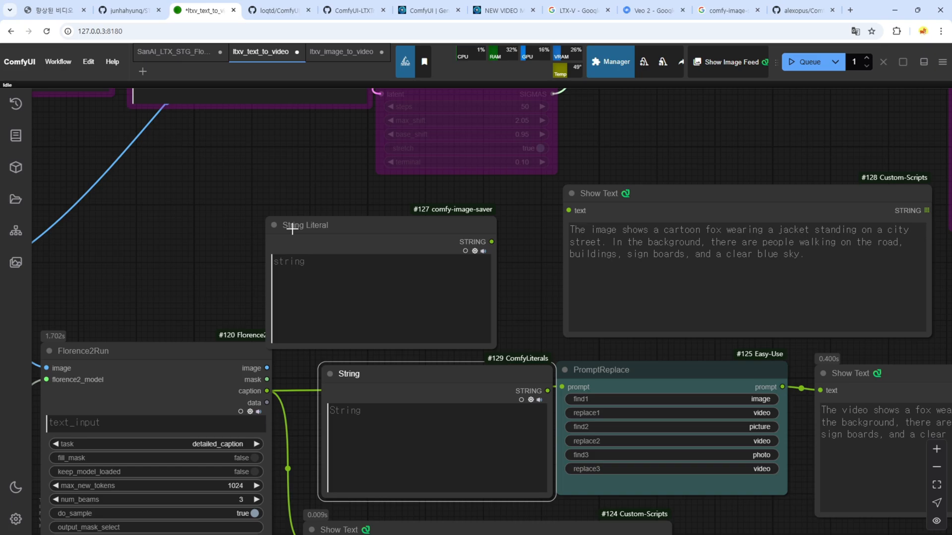
Step: Delete the comfy-image-saver String Literal node and put the ComfyLiterals String node in its place above the caption link
drag(410, 370, 385, 375)
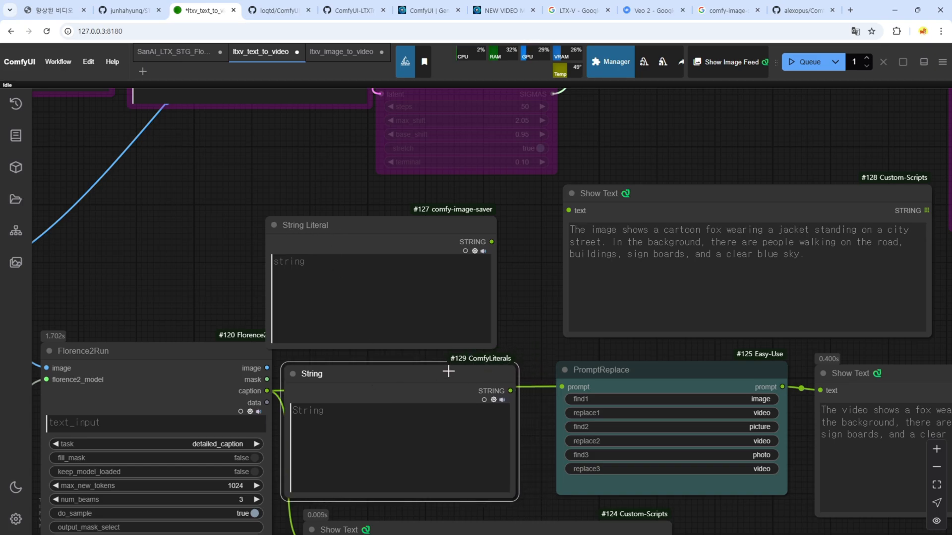
click(404, 249)
key(Delete)
drag(406, 373, 397, 221)
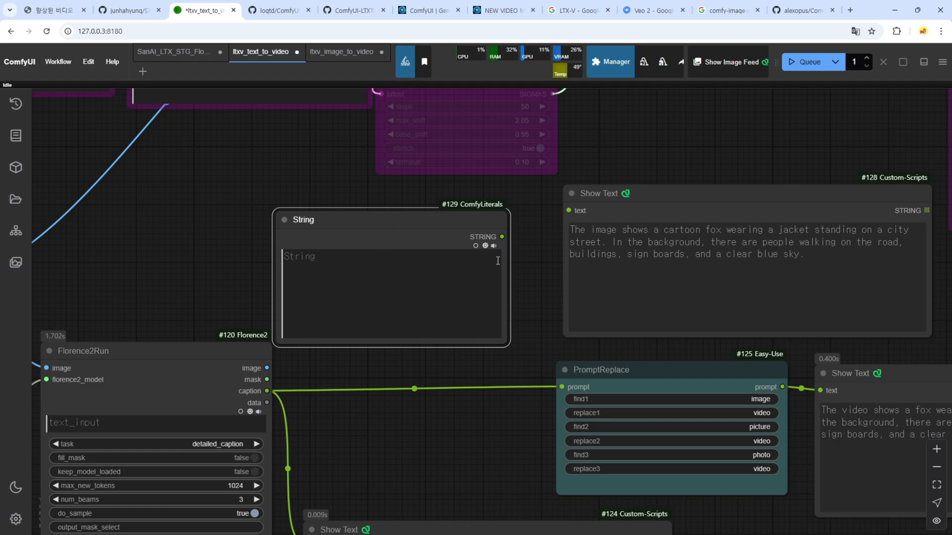
Step: Enter "test1" in the String node and delete the unconnected Show Text node beside it
click(410, 265)
text(test1)
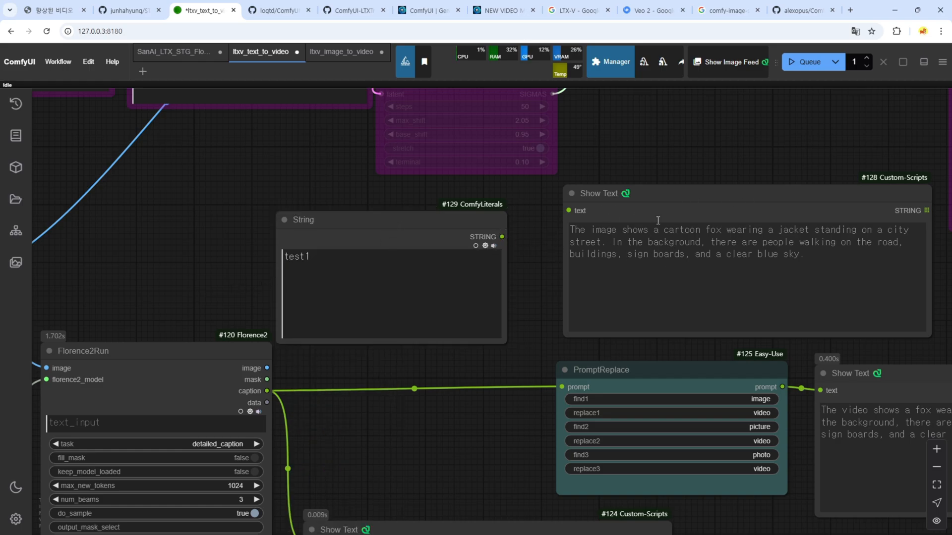
click(687, 194)
key(Delete)
Step: Add a Text Concatenate node, wiring String to text_a, Florence2Run's caption to text_b and its output to PromptReplace's prompt
drag(596, 253, 473, 208)
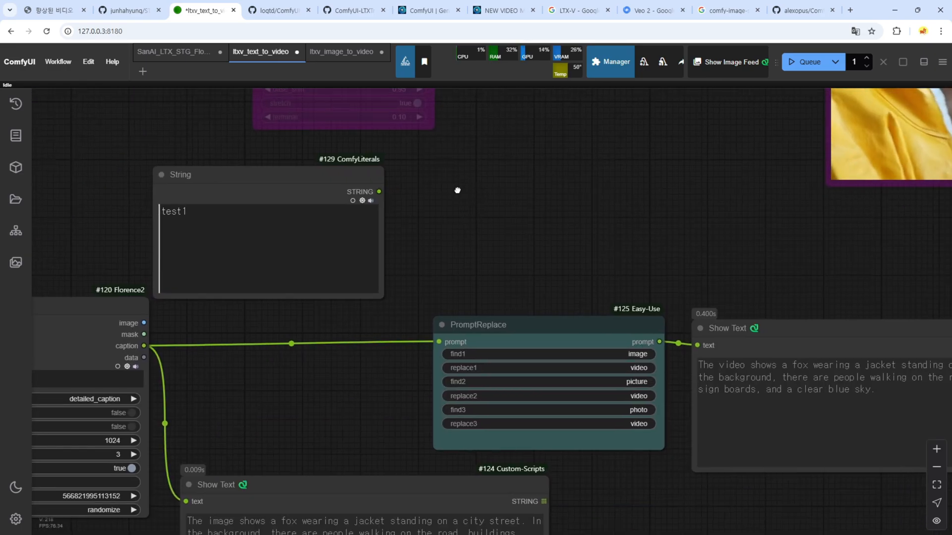
double_click(458, 193)
text(text)
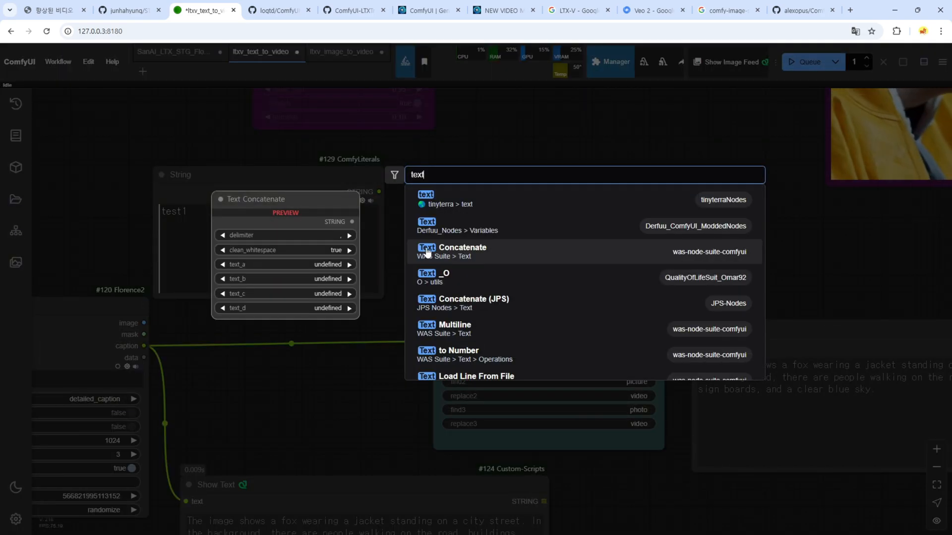
click(454, 252)
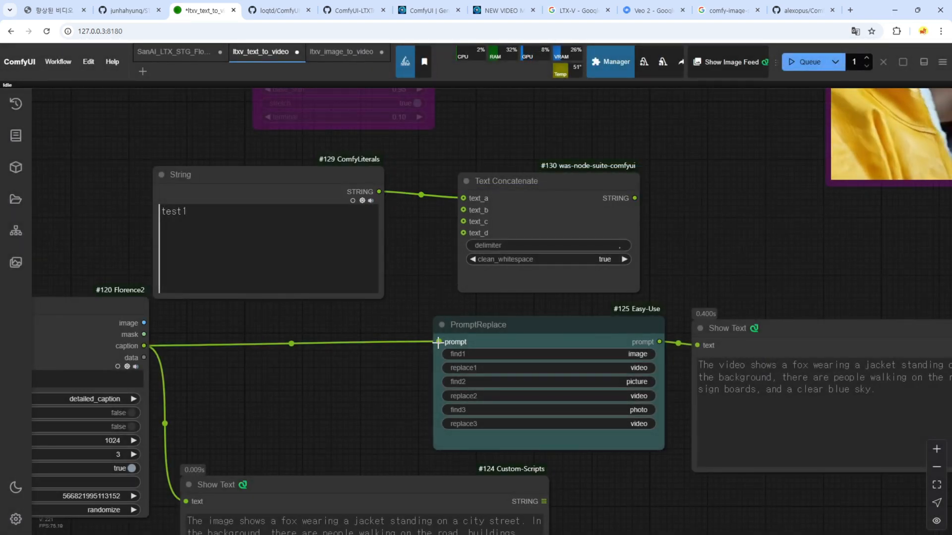
drag(461, 211, 461, 212)
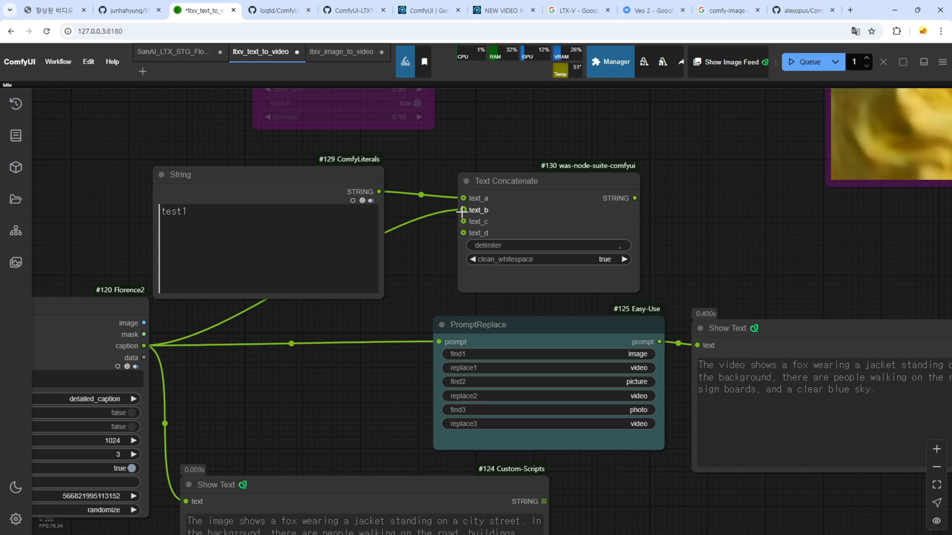
drag(628, 219, 441, 342)
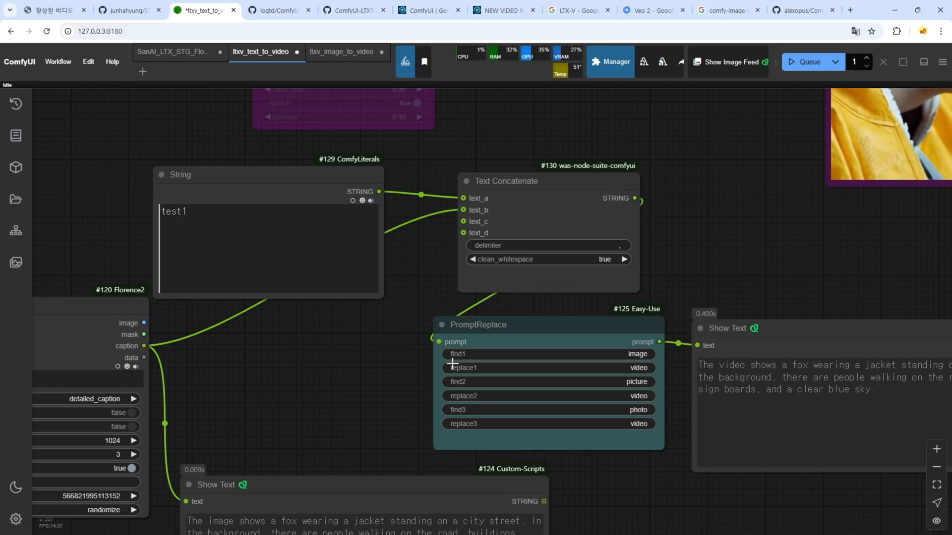
Step: Shift PromptReplace and its Show Text node clear of Text Concatenate, and queue the workflow to check the combined caption
drag(590, 302, 791, 430)
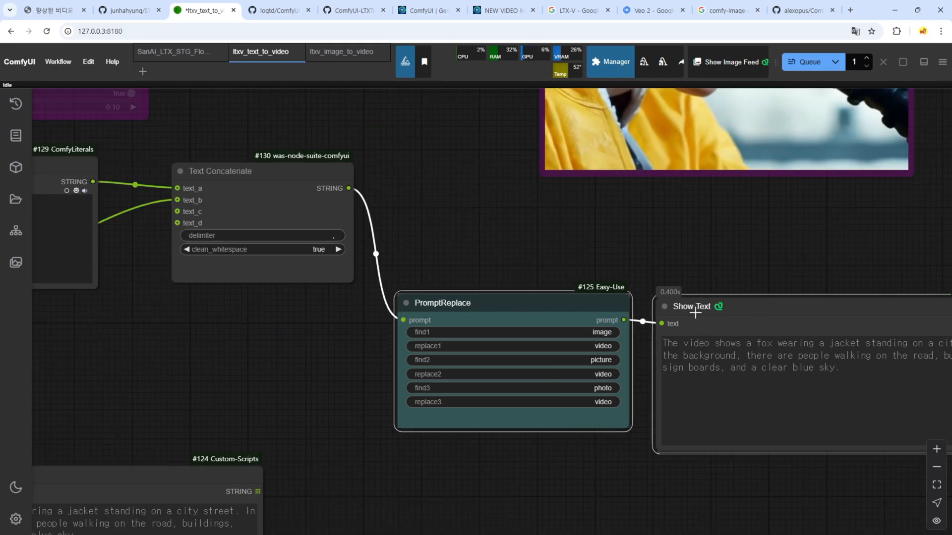
drag(694, 313, 697, 315)
drag(256, 346, 418, 365)
scroll(417, 366, down, 4)
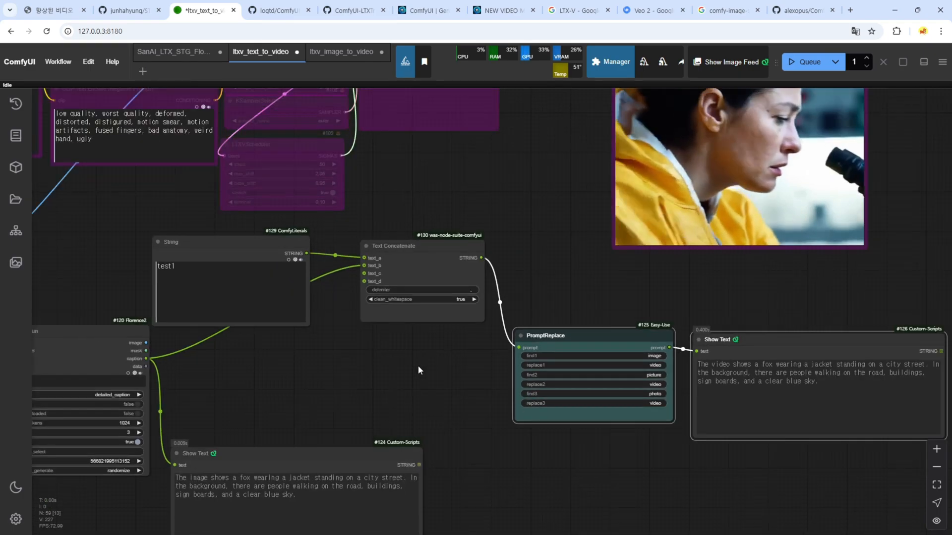
key(ctrl+Return)
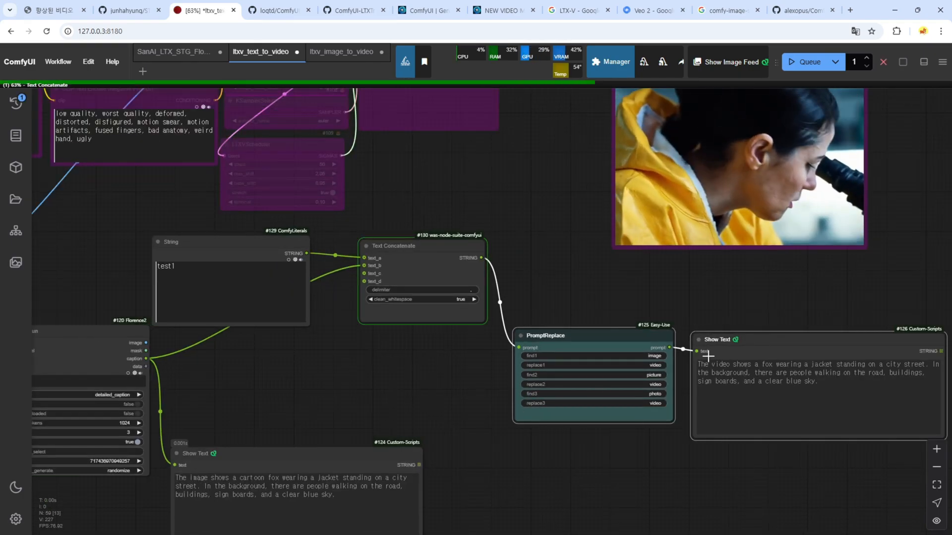
double_click(719, 364)
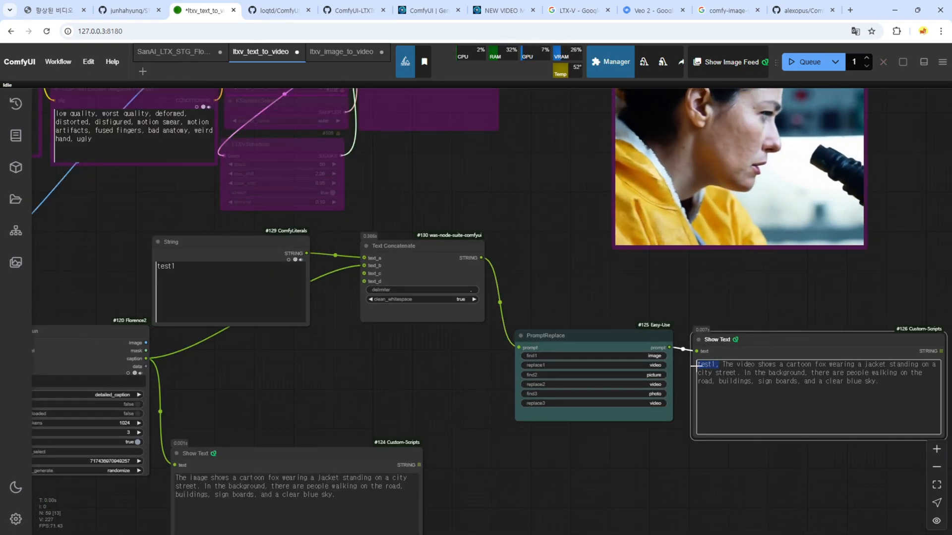
Step: Clear the delimiter in Text Concatenate and change the String node's text to "test1,"
scroll(501, 305, up, 9)
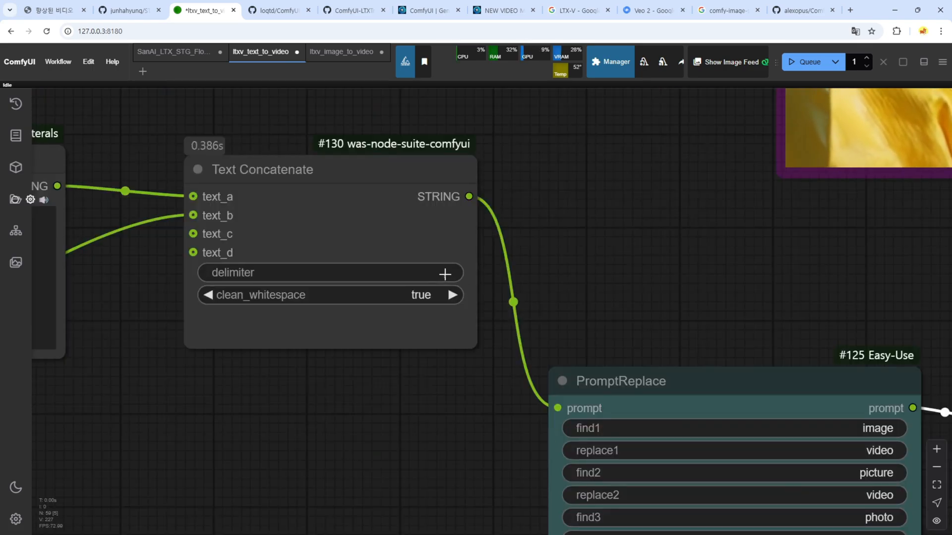
click(445, 272)
key(BackSpace)
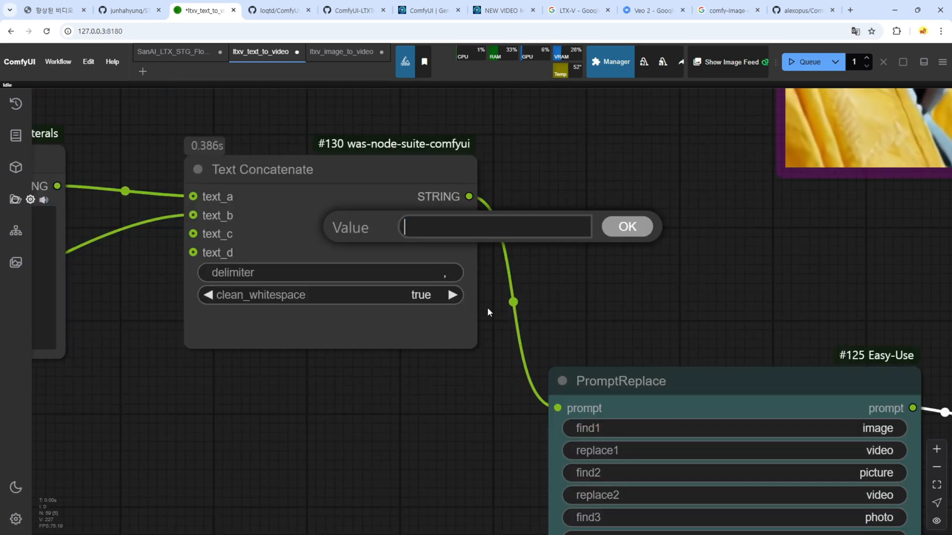
click(609, 228)
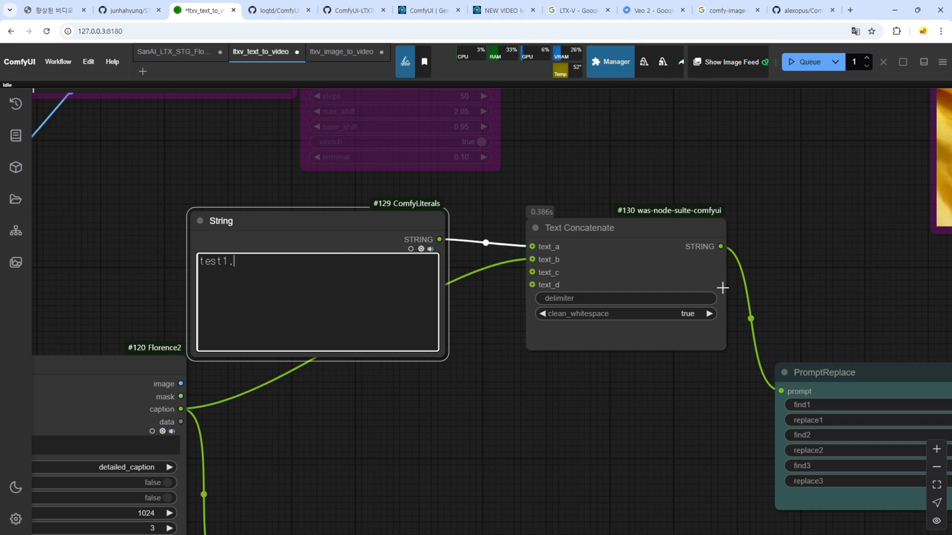
Step: Queue the workflow again and check the start of the combined caption in PromptReplace's Show Text node
click(819, 63)
drag(879, 312, 755, 184)
scroll(719, 197, down, 5)
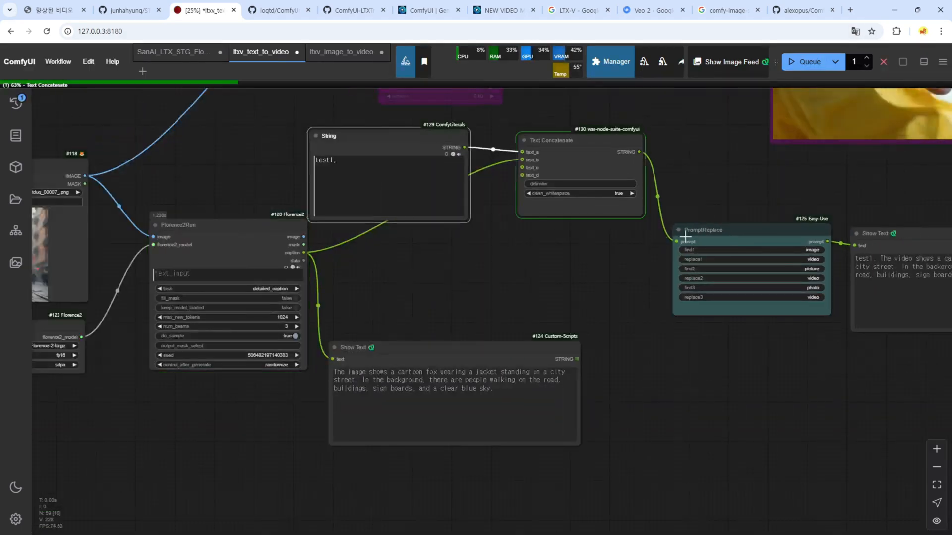
drag(863, 213, 743, 243)
drag(757, 284, 738, 284)
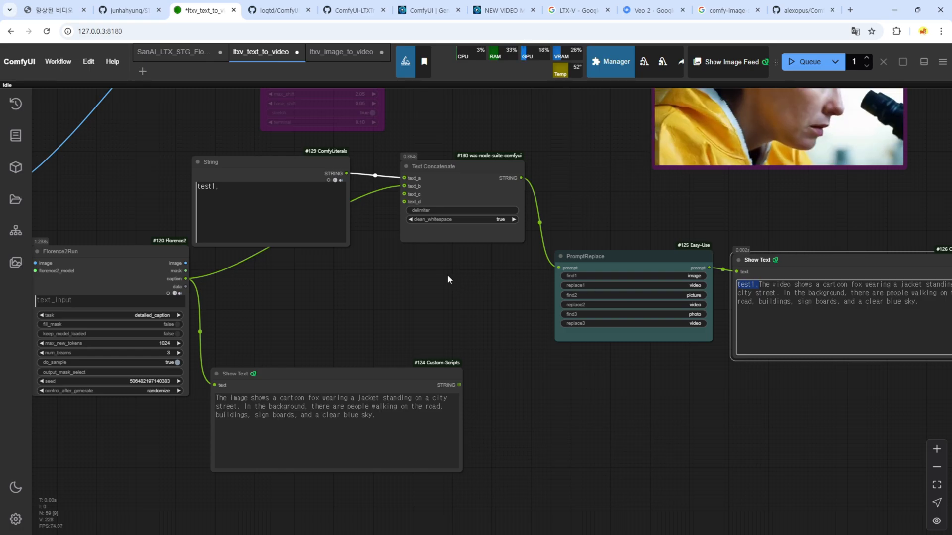
click(379, 296)
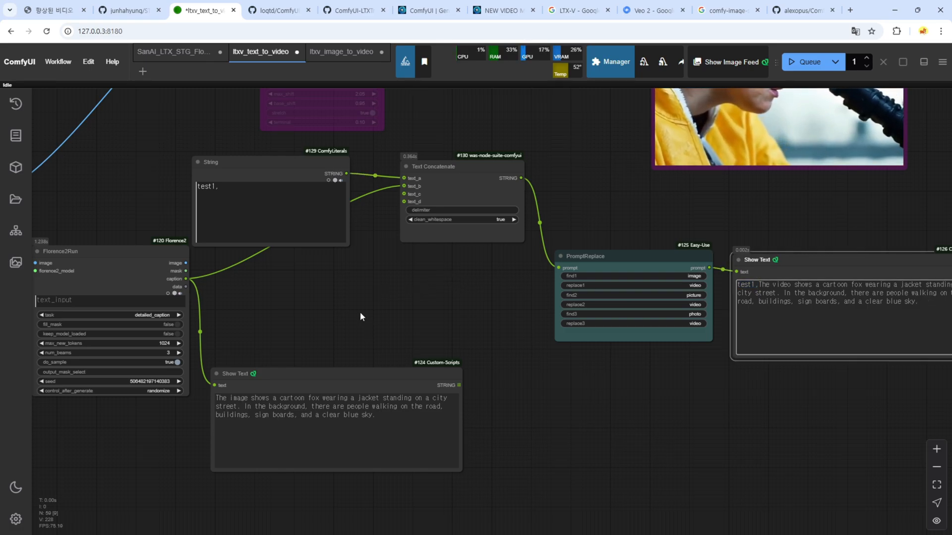
Step: Duplicate the String node, place the copy below the original and connect it to Text Concatenate's text_c input
drag(399, 216, 452, 212)
click(399, 233)
key(ctrl+c)
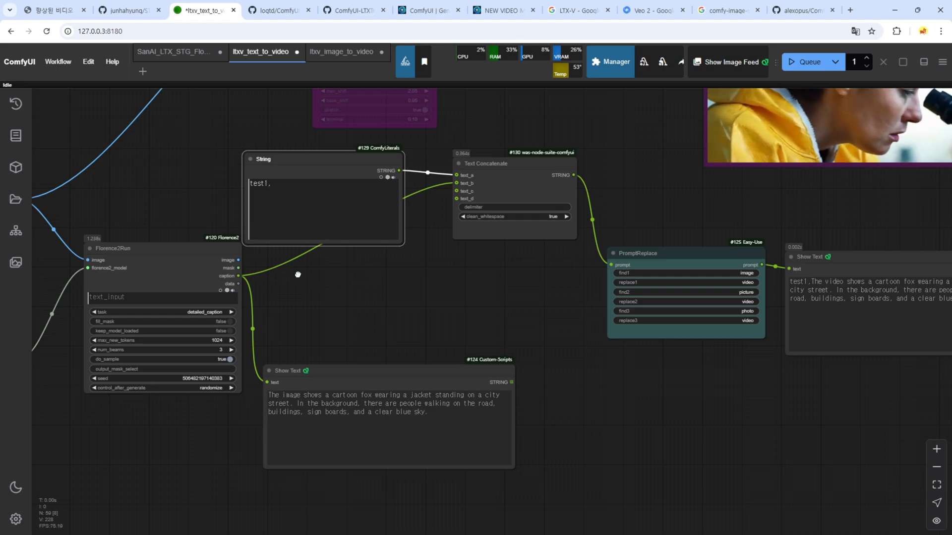
key(ctrl+v)
drag(365, 272, 320, 271)
drag(425, 277, 456, 190)
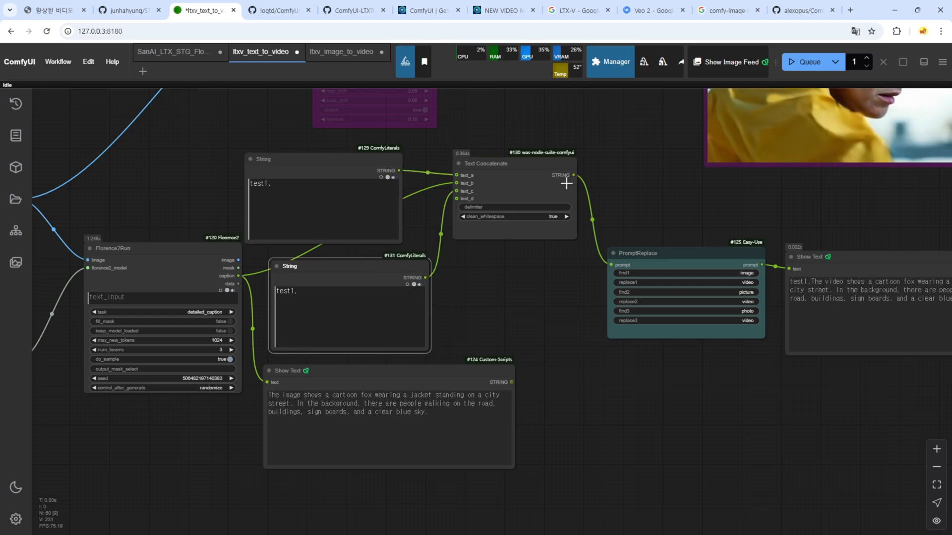
Step: Replace the duplicated String node's text with "test2"
click(381, 288)
key(ctrl+a)
text(test2)
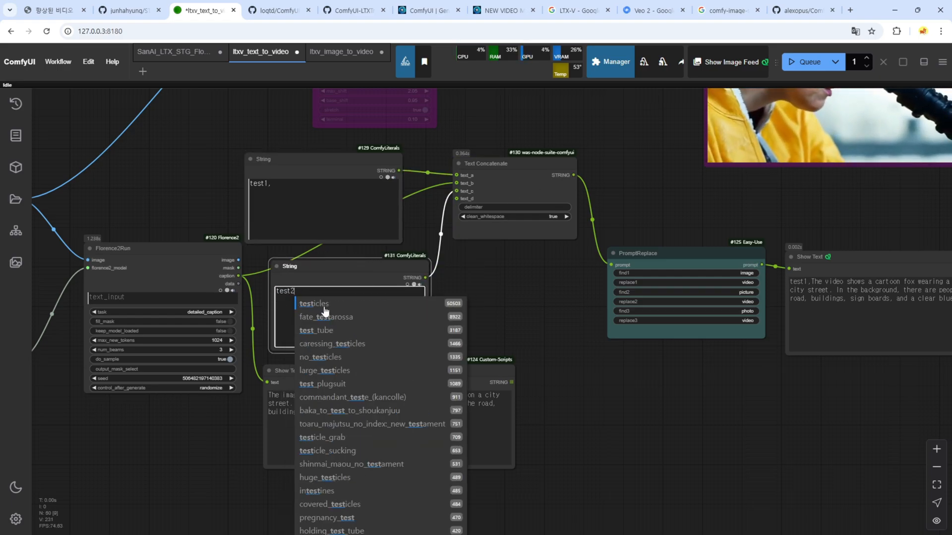
Step: Complete the lower String node's text as "test2." and queue the workflow to check the end of the combined caption in Show Text
text(.)
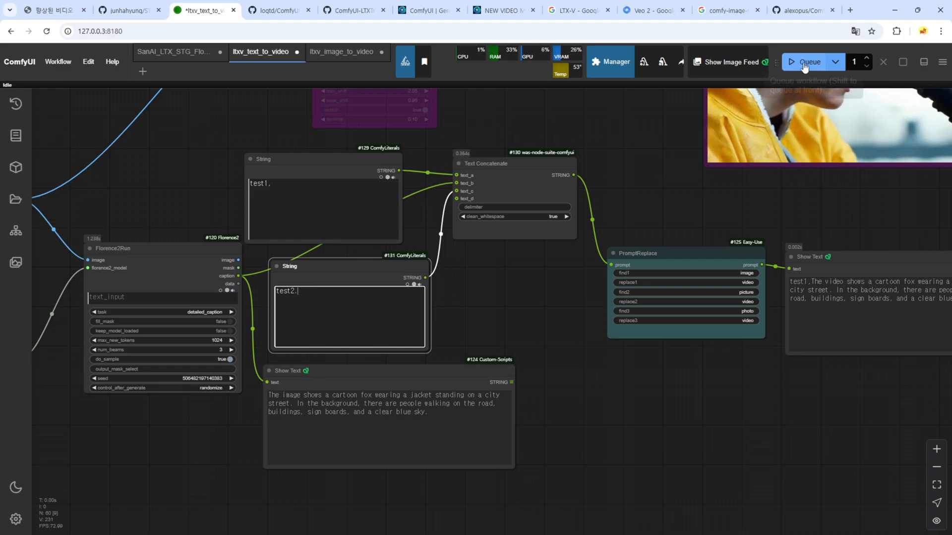
click(800, 63)
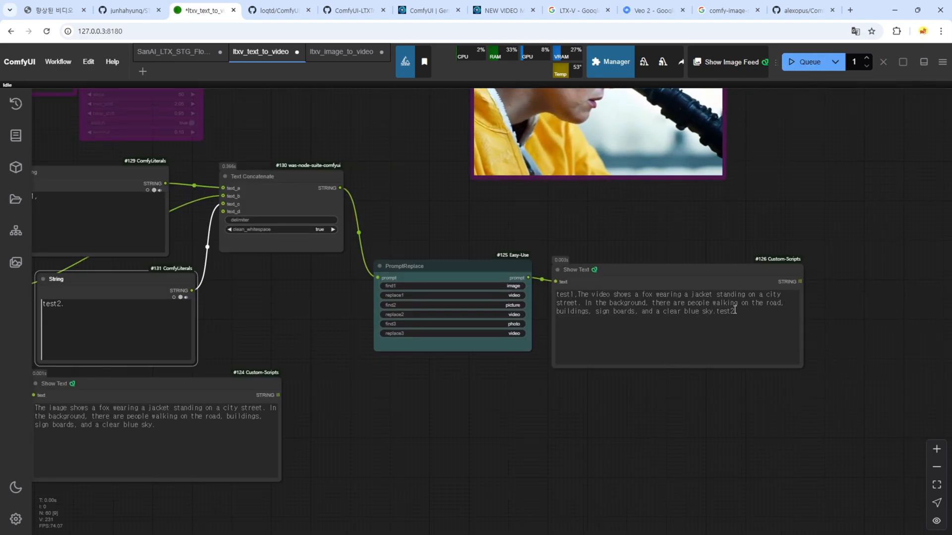
drag(734, 311, 717, 312)
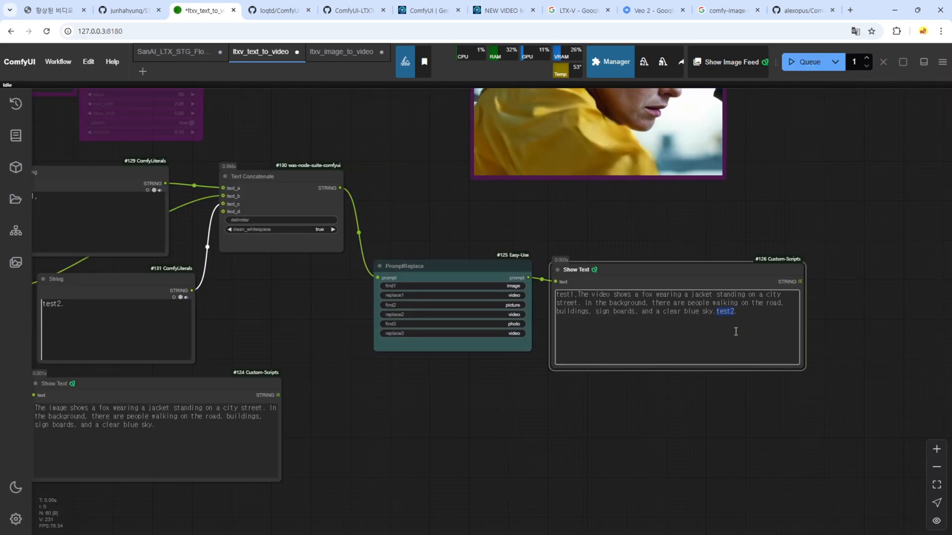
Step: Compare the first String node's text with the order of prefix, caption and suffix in PromptReplace's Show Text node
drag(311, 330, 498, 369)
drag(256, 237, 202, 237)
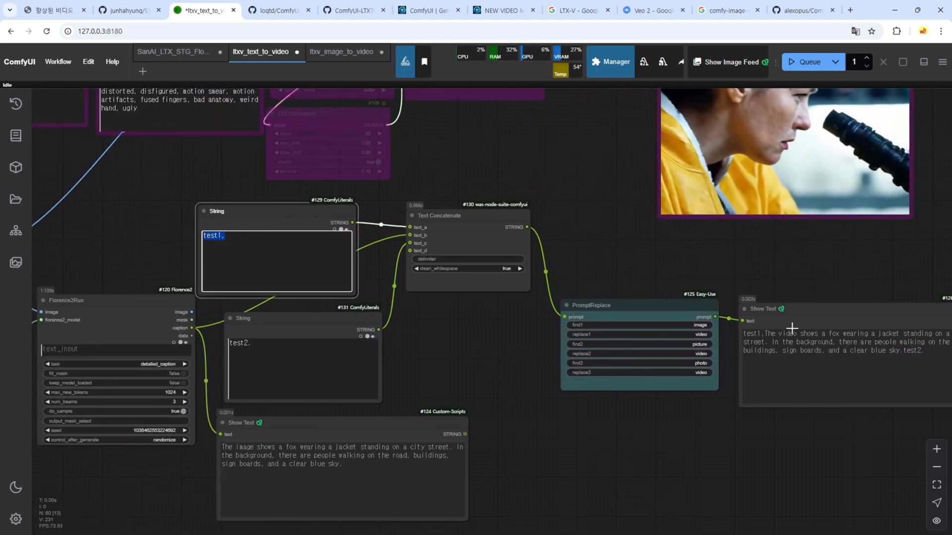
drag(764, 333, 900, 351)
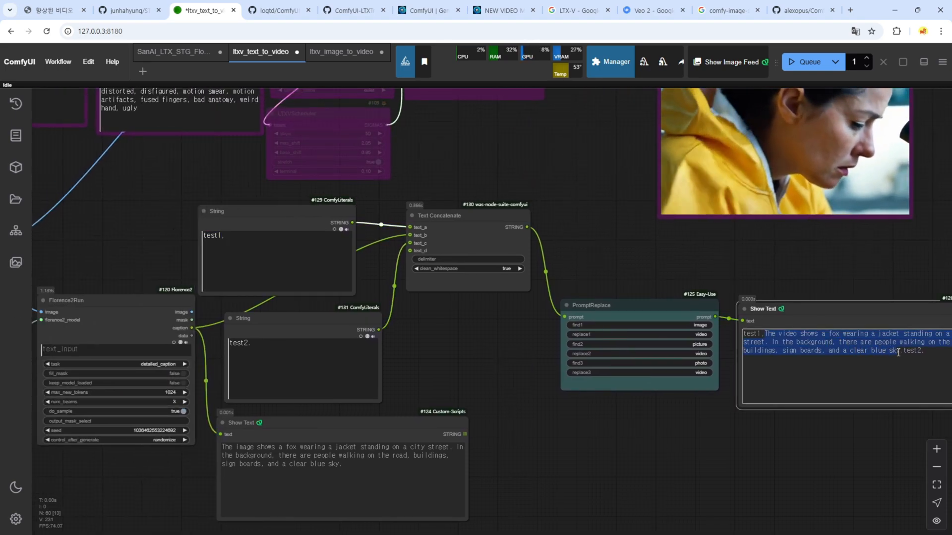
drag(761, 334, 743, 334)
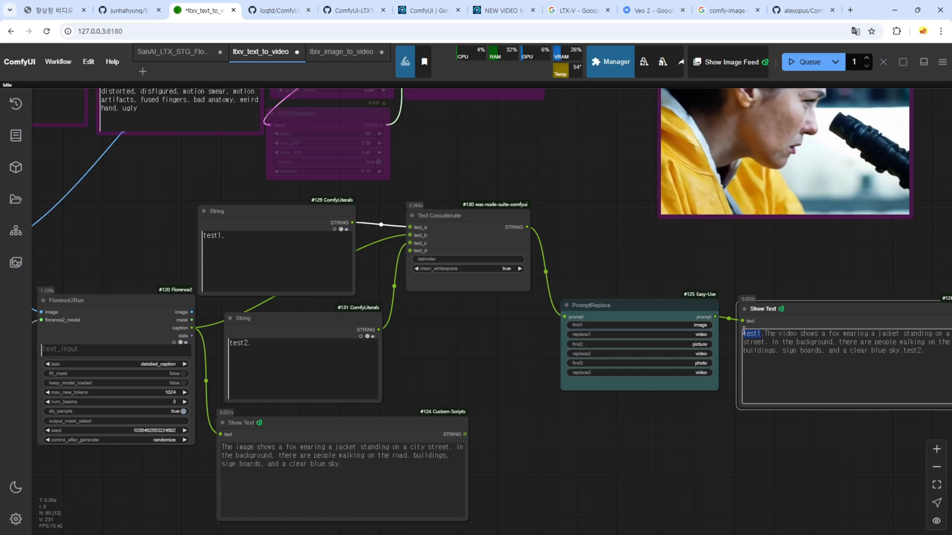
drag(900, 350, 924, 350)
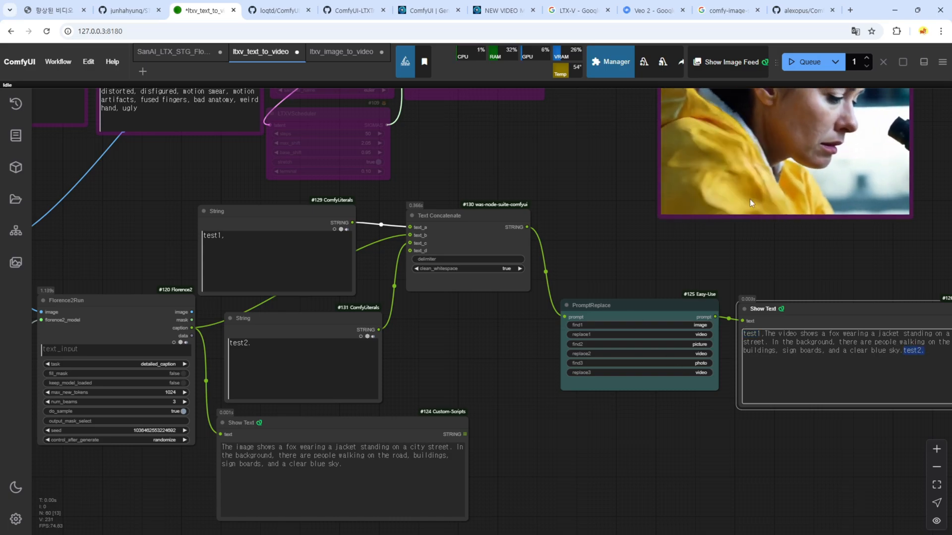
Step: Clear the test text from both String nodes
click(256, 238)
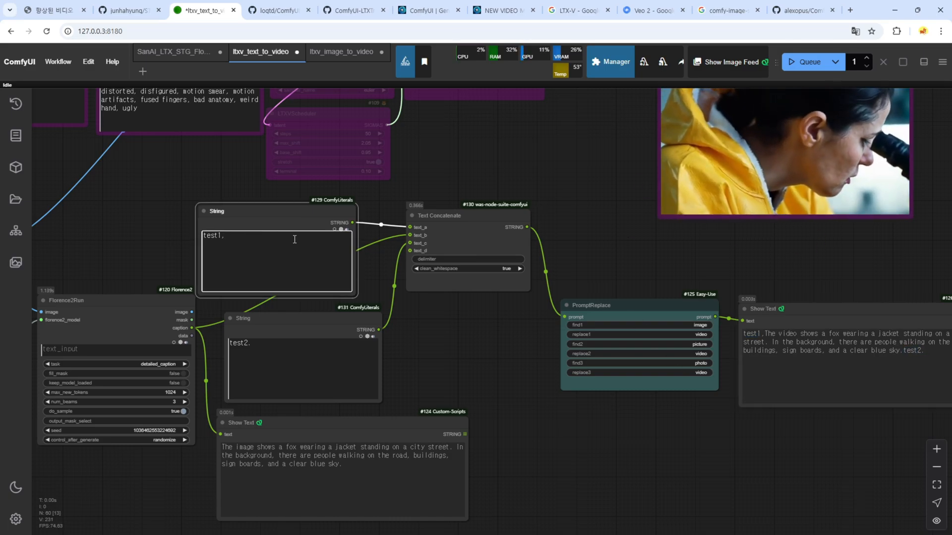
key(shift+Home)
key(Delete)
drag(295, 342, 216, 350)
key(Delete)
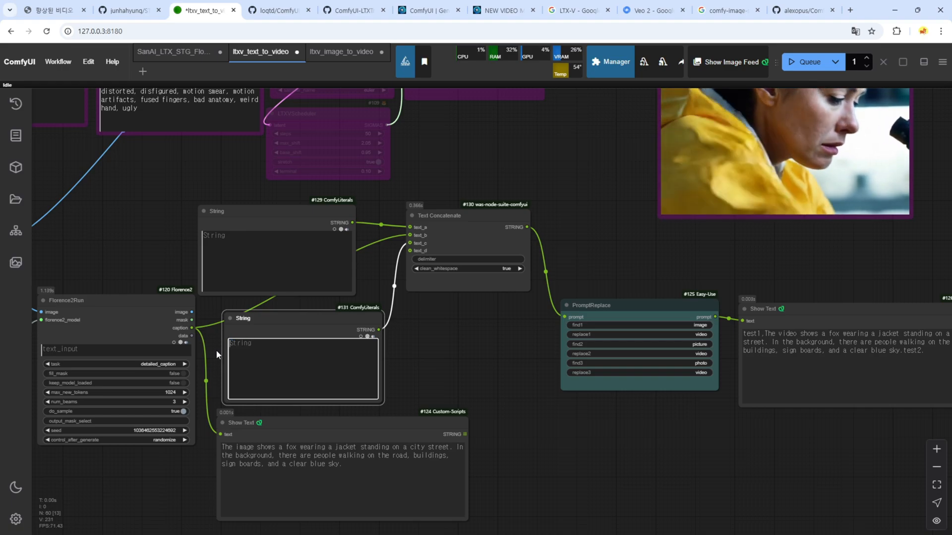
Step: Remove the Show Text node for the raw caption and line up the String, Text Concatenate, PromptReplace and remaining Show Text nodes
drag(281, 217, 311, 219)
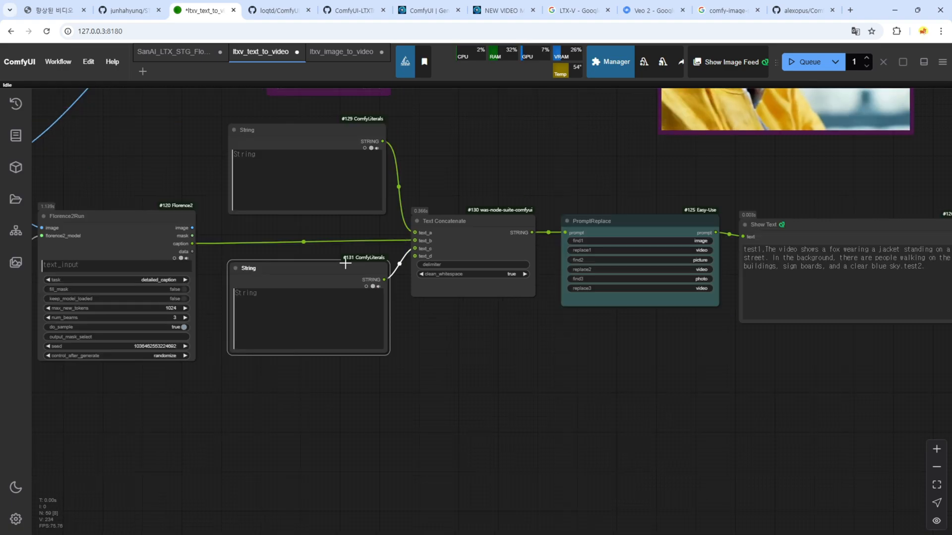
drag(336, 138, 340, 153)
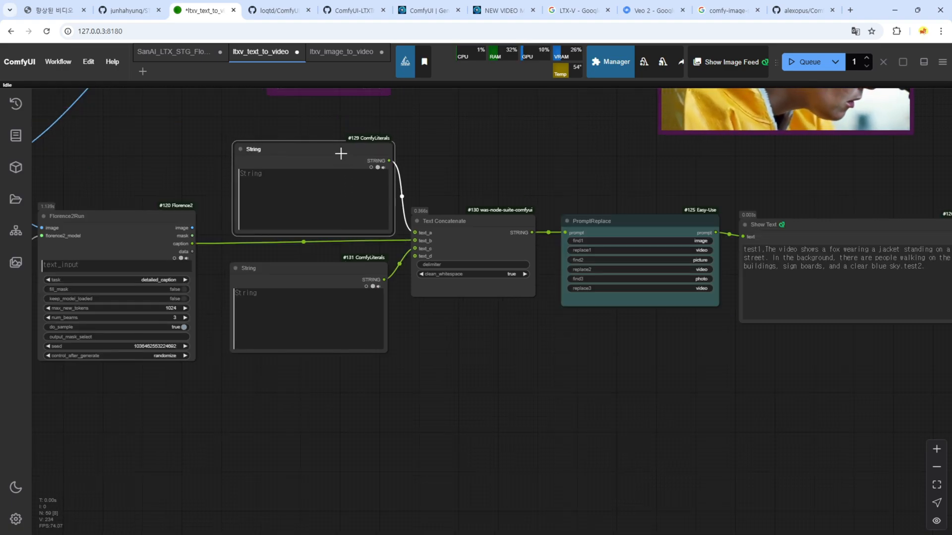
drag(808, 224, 806, 219)
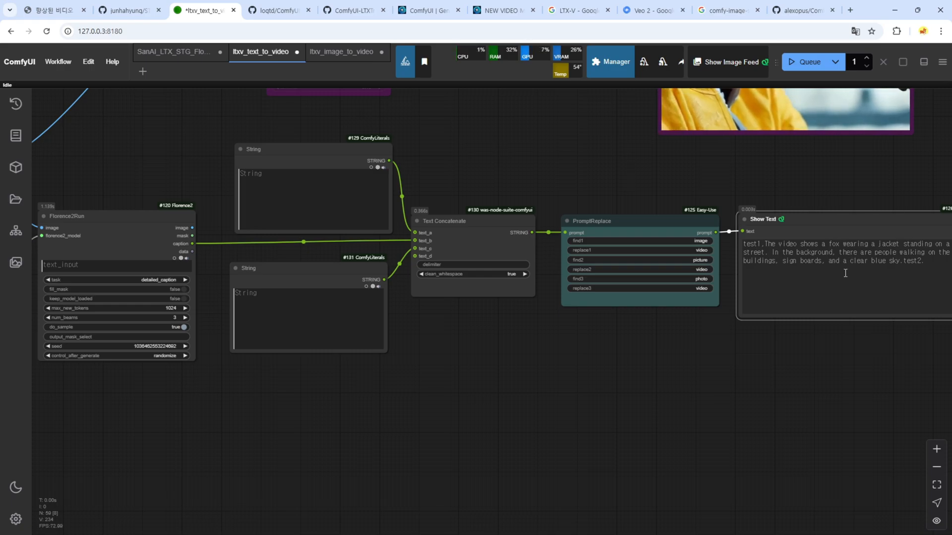
Step: Move the CLIP Text Encode (Positive Prompt) node below the negative prompt node and take it out of bypass
scroll(701, 369, down, 2)
drag(537, 181, 580, 377)
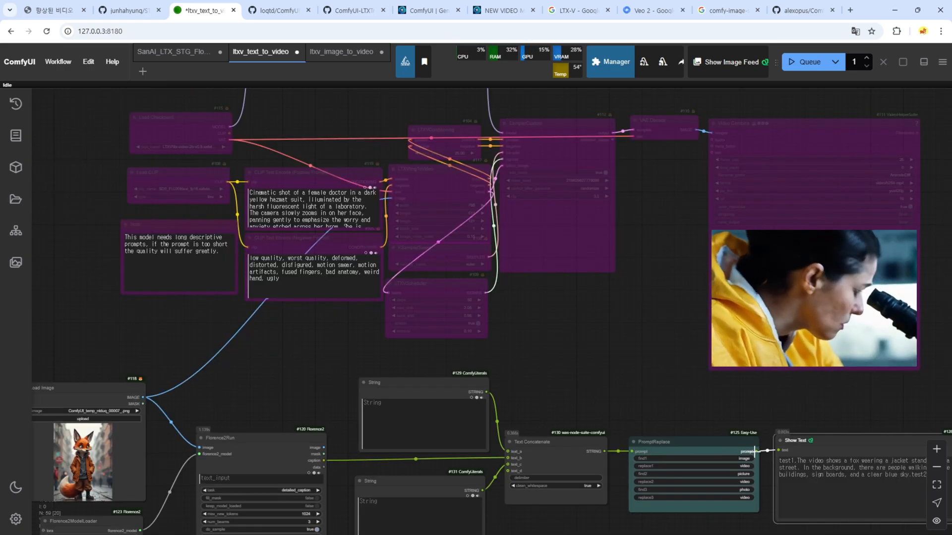
click(273, 173)
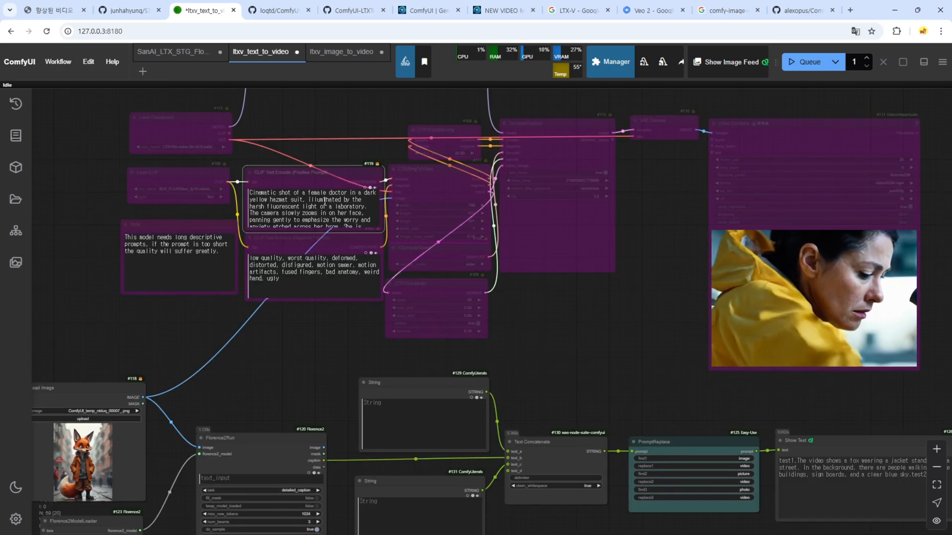
drag(318, 178, 295, 334)
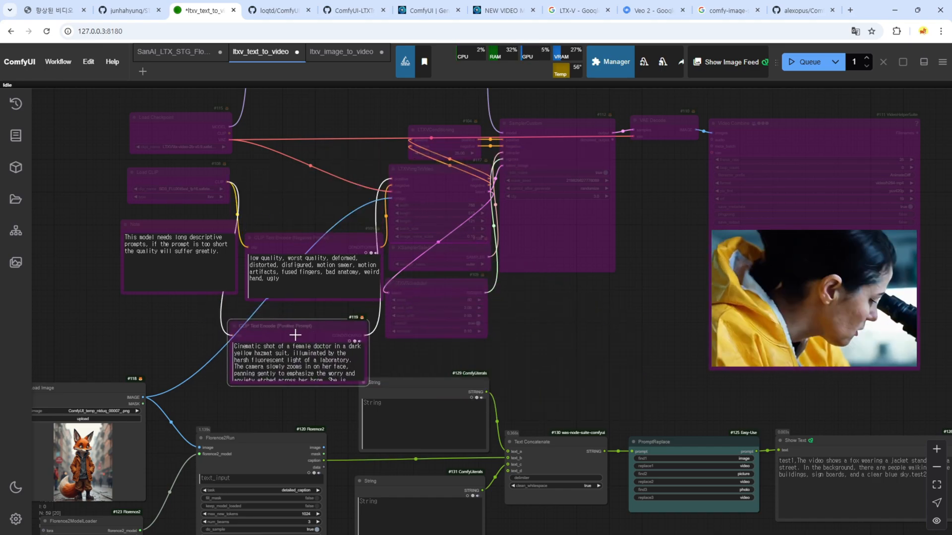
key(ctrl+b)
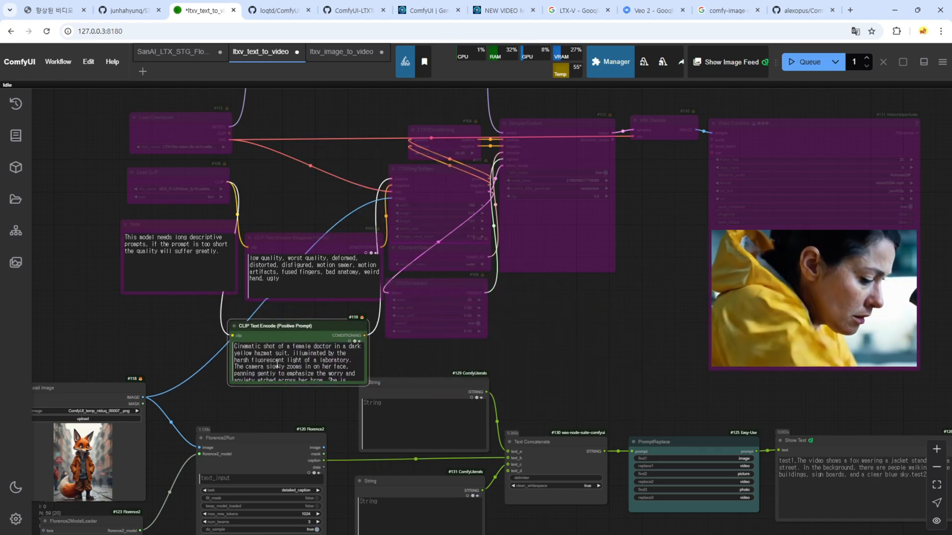
Step: Convert the positive prompt node's text widget to an input and feed it from PromptReplace's prompt output
right_click(296, 336)
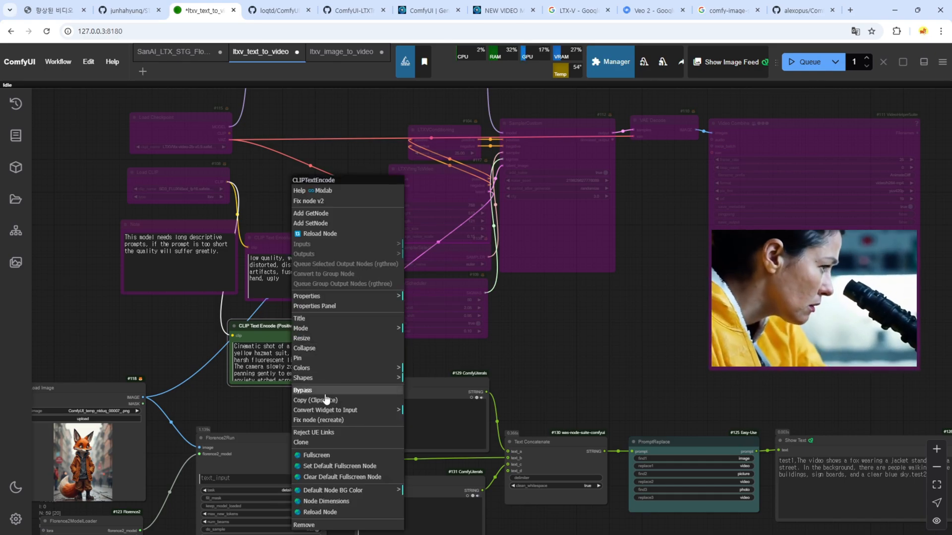
click(329, 410)
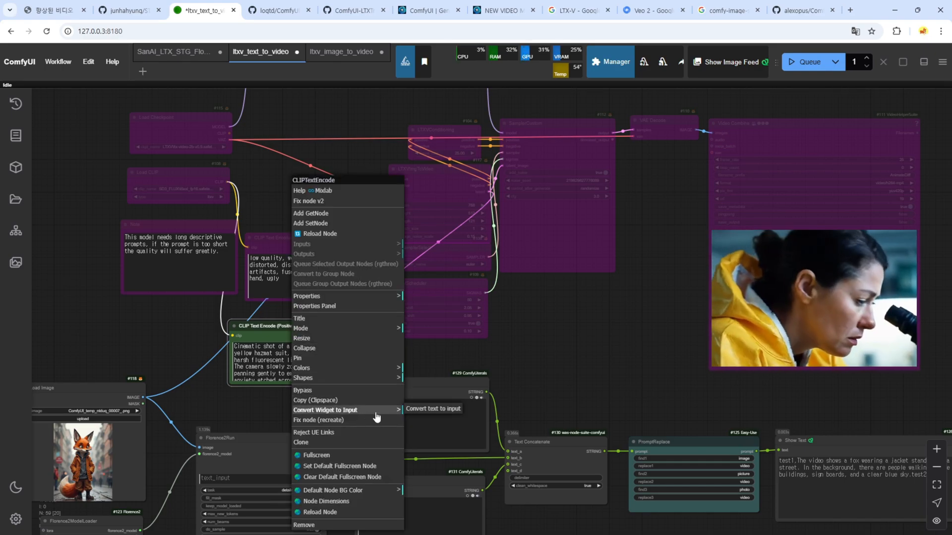
click(422, 409)
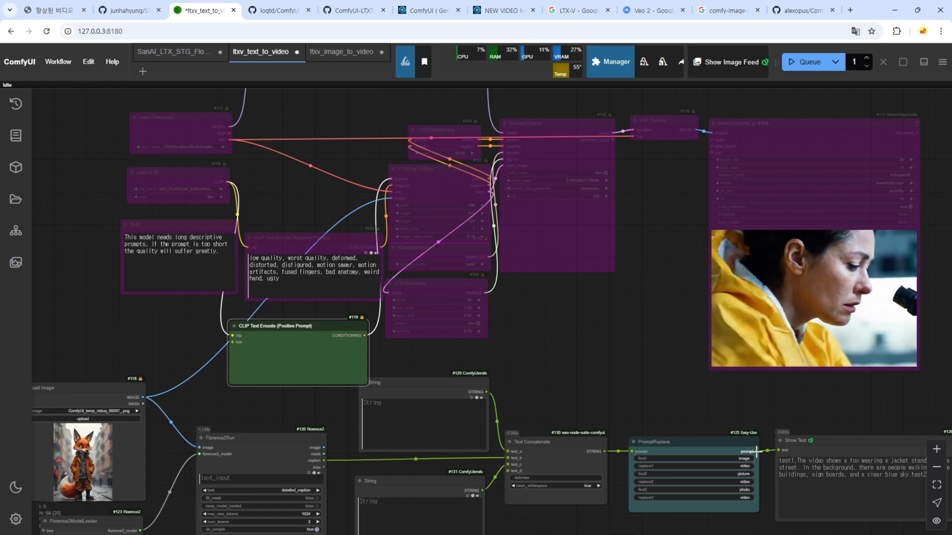
drag(357, 377, 240, 335)
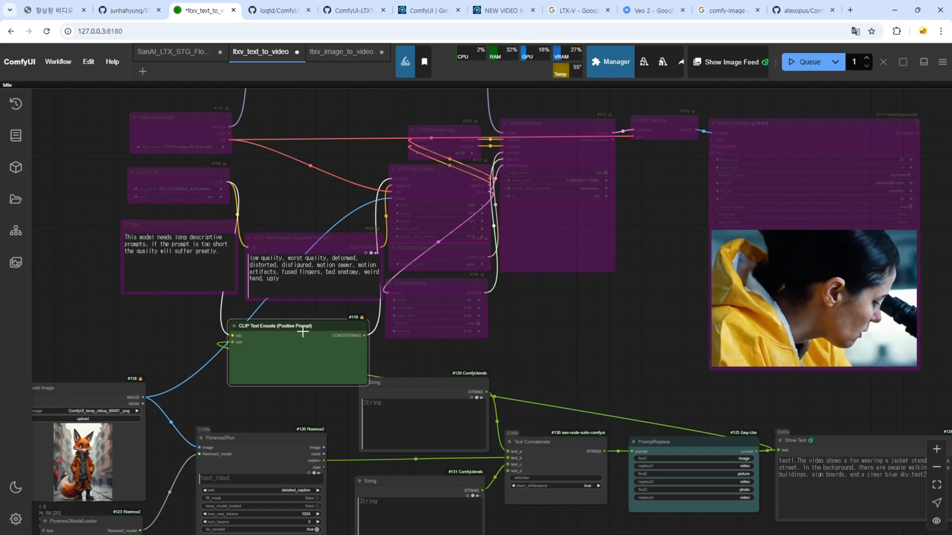
Step: Return the positive prompt node to its place above the negative prompt and take the bypassed LTX-Video nodes of this workflow out of bypass
drag(303, 331, 319, 161)
drag(326, 323, 312, 401)
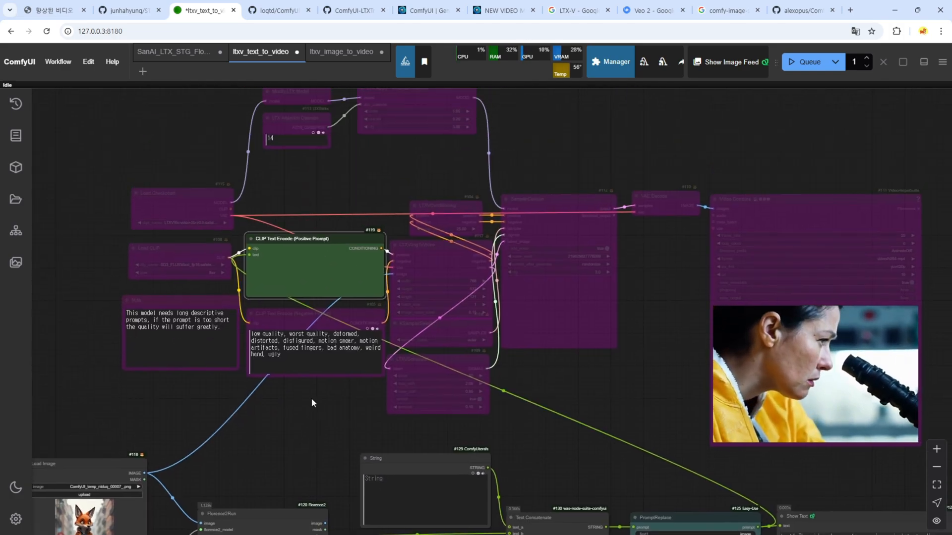
scroll(312, 402, down, 5)
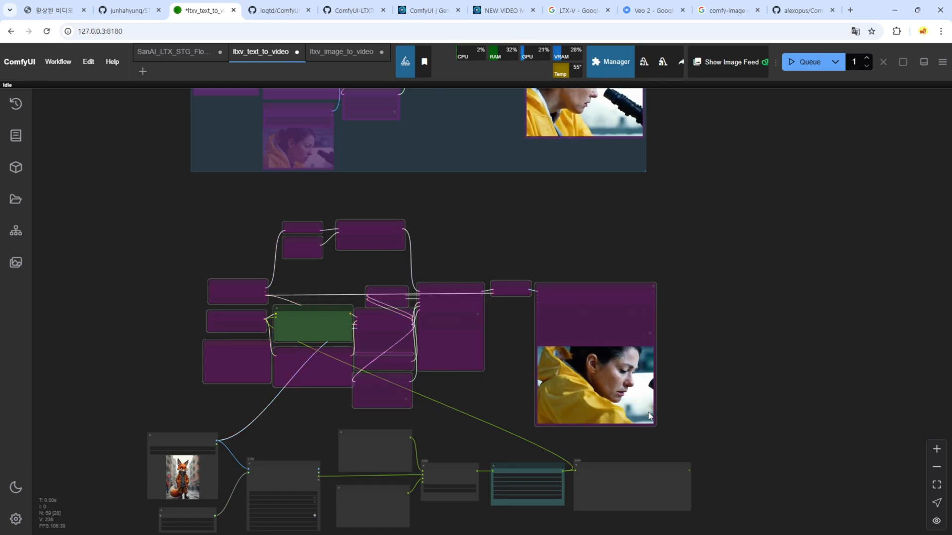
scroll(393, 357, up, 8)
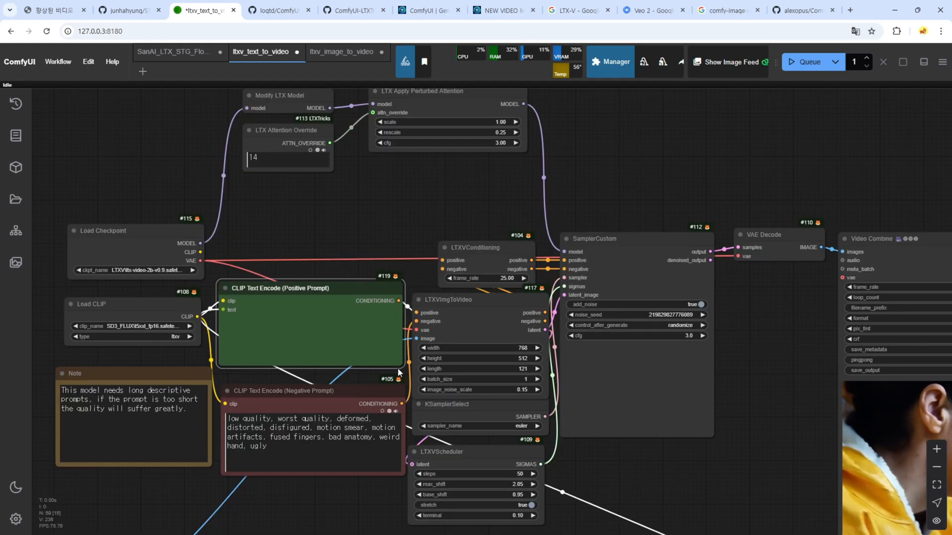
Step: Reduce the height of the positive prompt node and queue the whole image-to-video workflow
drag(398, 372, 390, 334)
drag(339, 294, 348, 303)
scroll(347, 303, down, 6)
drag(555, 409, 561, 296)
scroll(257, 394, down, 4)
scroll(243, 404, up, 3)
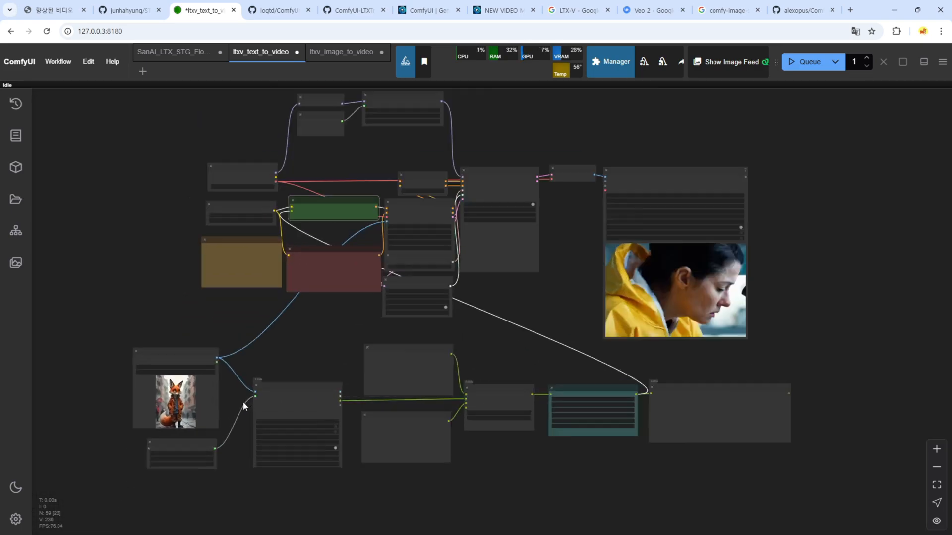
scroll(243, 401, up, 7)
scroll(230, 420, down, 5)
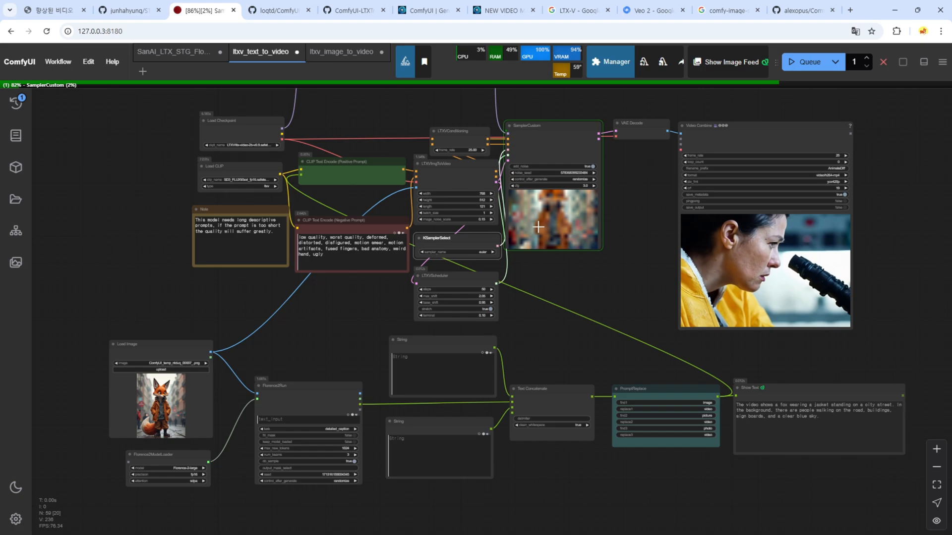
Step: Cancel the running generation and move the Load Image node farther away from Florence2Run
scroll(480, 198, up, 6)
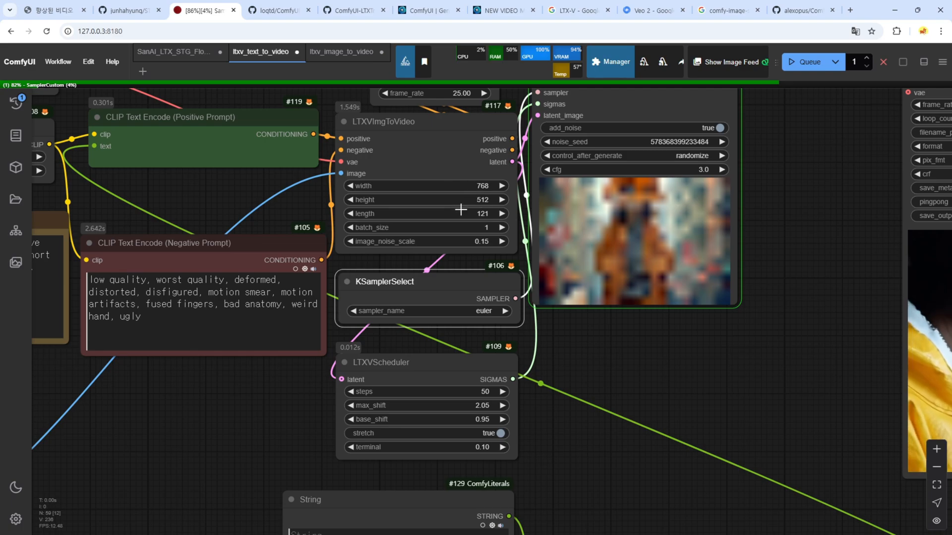
click(884, 64)
scroll(179, 435, down, 5)
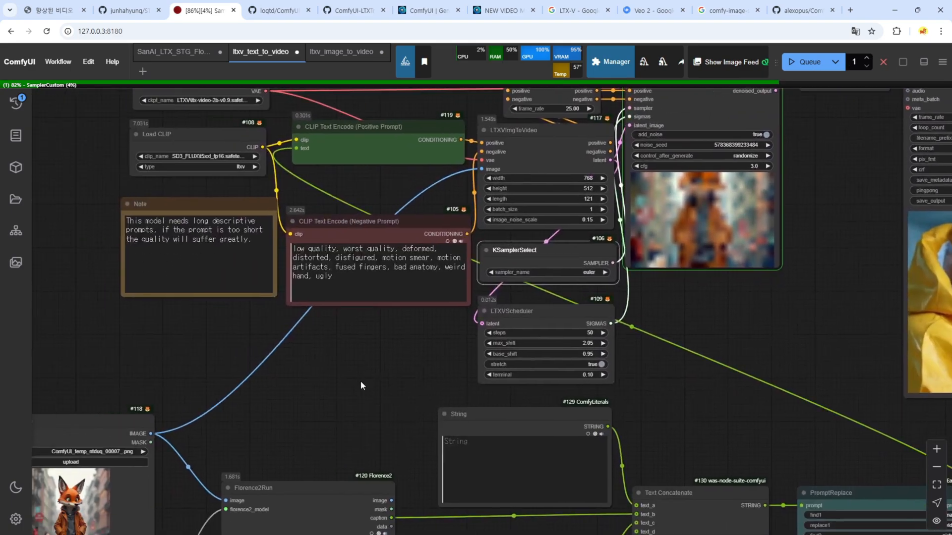
scroll(347, 383, down, 4)
drag(316, 386, 482, 347)
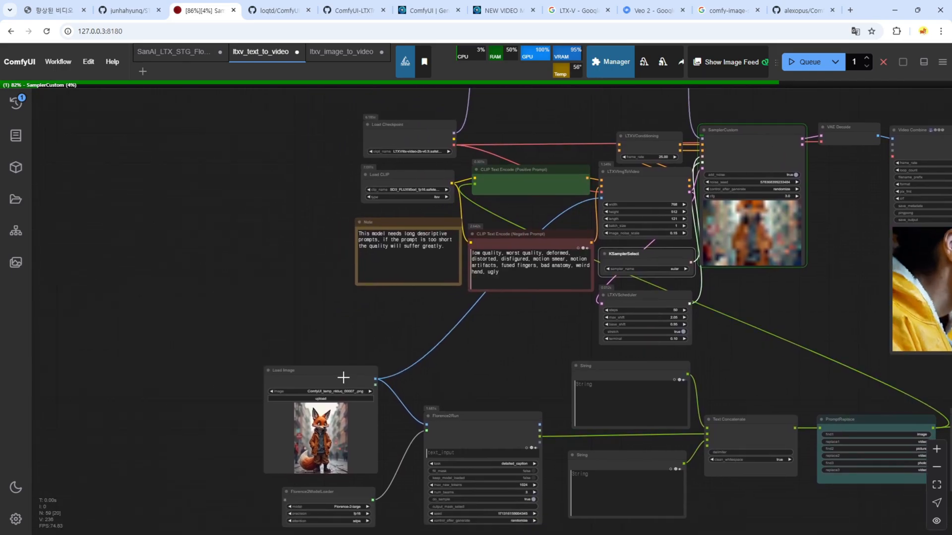
drag(336, 371, 202, 370)
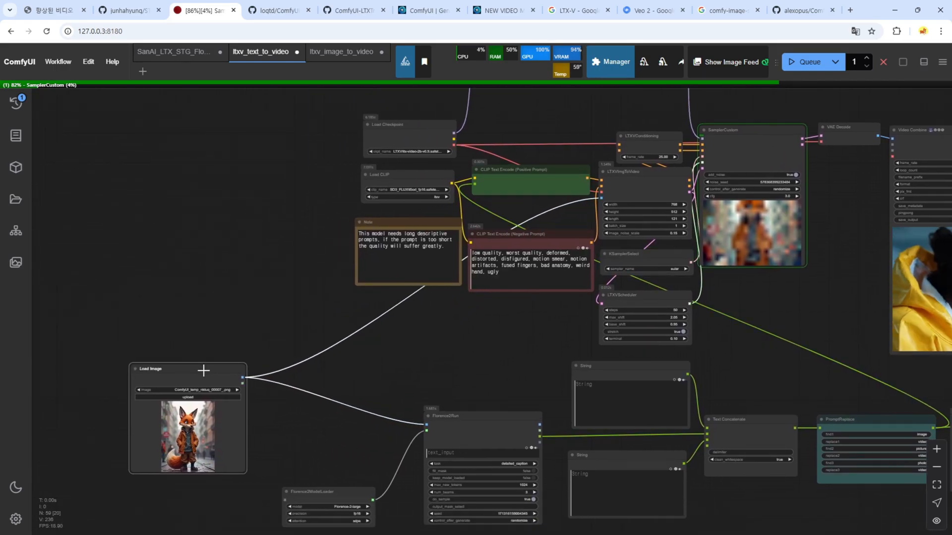
Step: Examine the fox picture in the Load Image node and the free space around that node
scroll(191, 448, up, 10)
scroll(202, 502, up, 5)
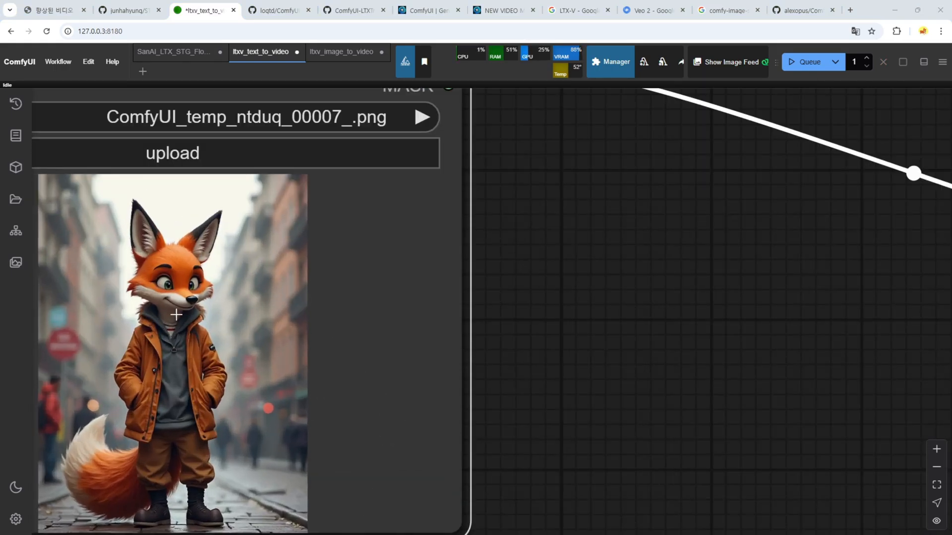
scroll(157, 351, down, 10)
drag(213, 173, 236, 247)
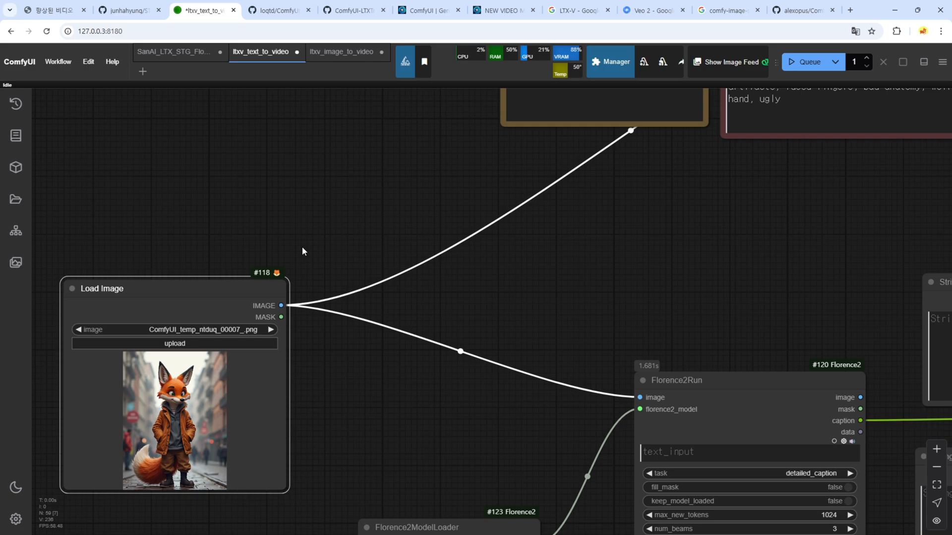
drag(302, 248, 273, 301)
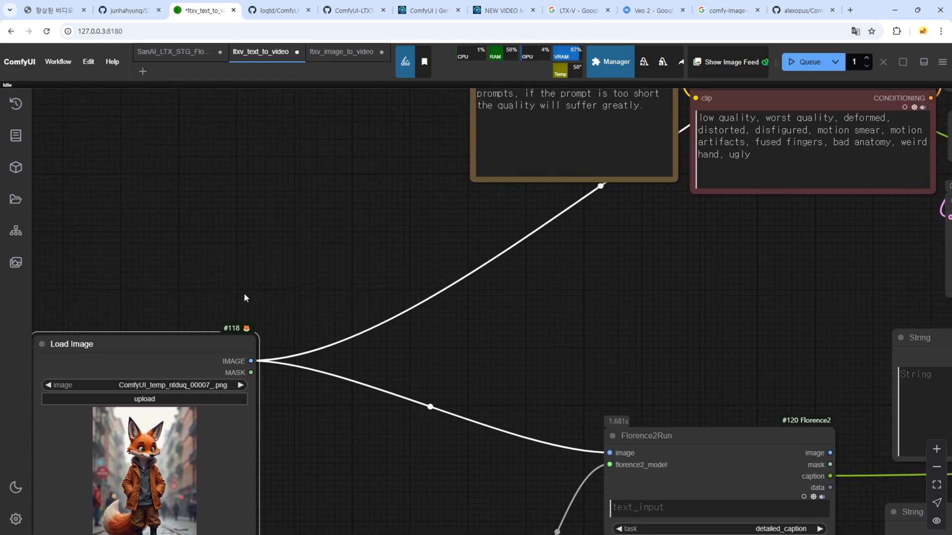
drag(252, 257, 367, 209)
Step: Place Florence2ModelLoader directly above Florence2Run and move Load Image farther out to free space between the nodes
scroll(481, 372, down, 5)
drag(507, 408, 467, 341)
click(519, 386)
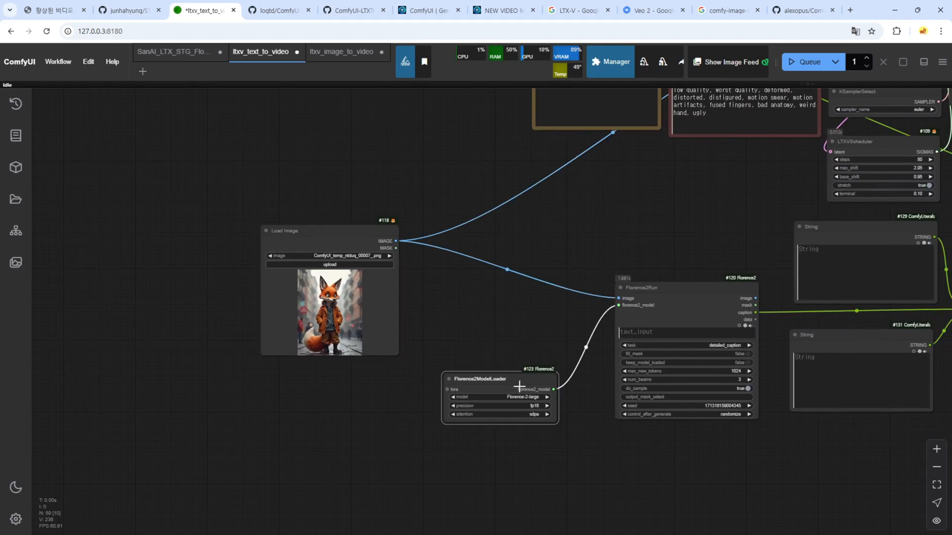
drag(519, 386, 697, 233)
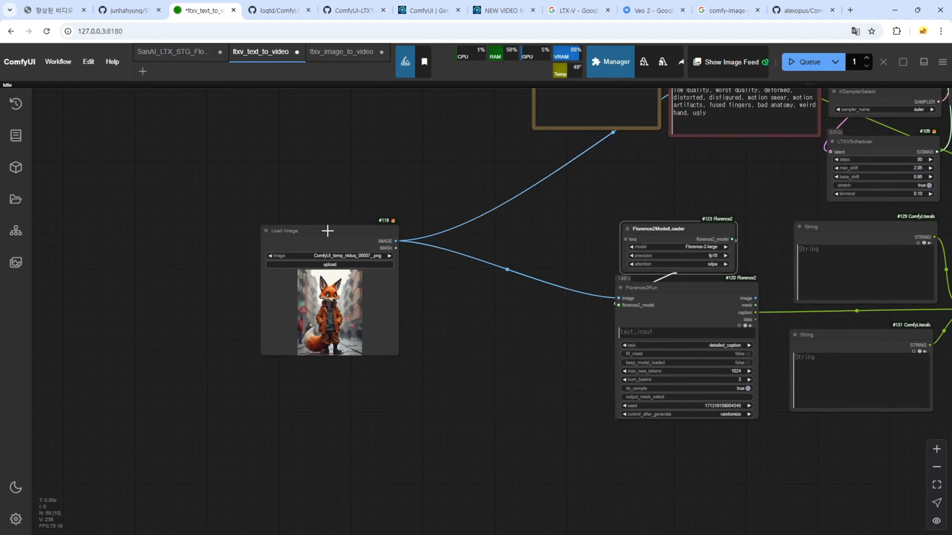
drag(327, 230, 172, 268)
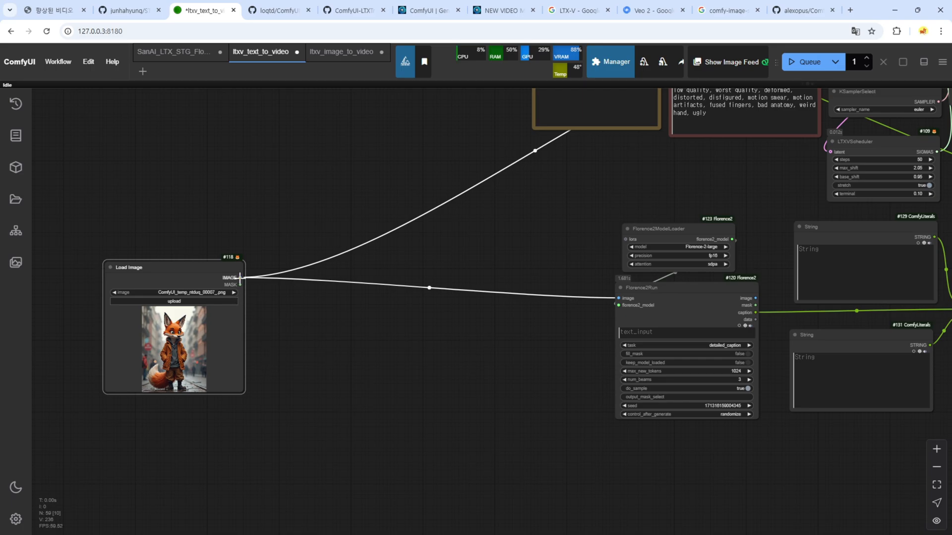
Step: Add an Upscale Image (using Model) node fed by the Load Image output and place it just above Load Image
drag(134, 232, 133, 222)
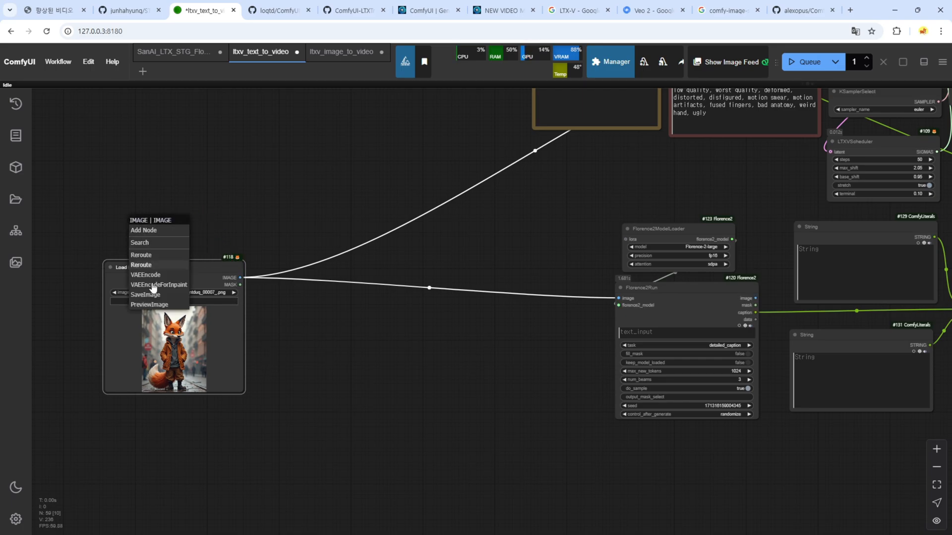
click(144, 242)
text(upscal)
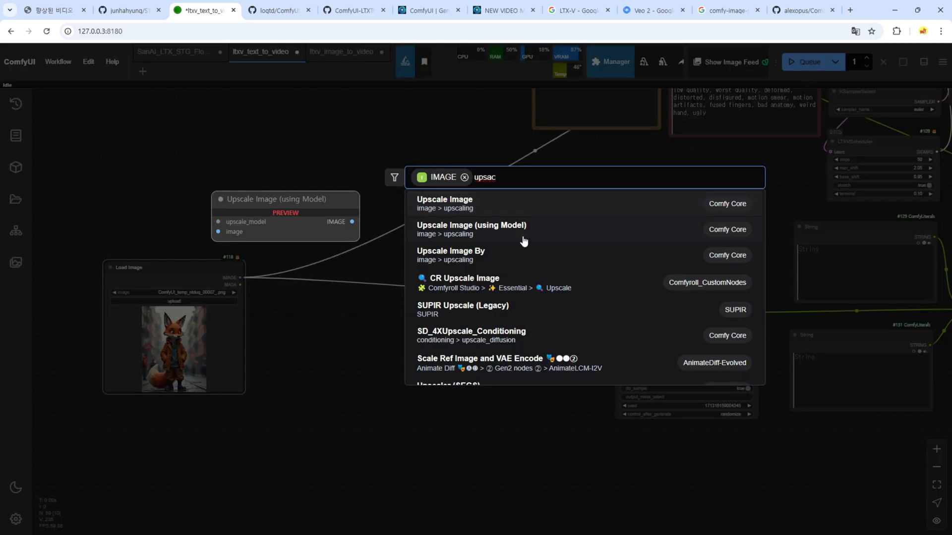
click(510, 237)
drag(197, 223, 173, 210)
drag(185, 167, 249, 211)
Step: Attach a Load Upscale Model node to the upscale_model input and choose the 4xNMKDSuperscale_4xNMKDSuperscale model
drag(178, 267, 223, 211)
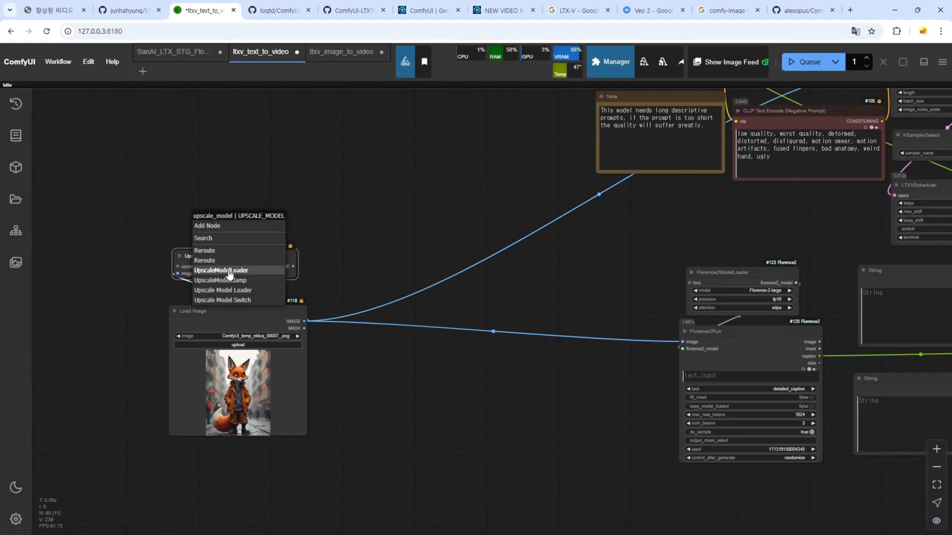
click(230, 272)
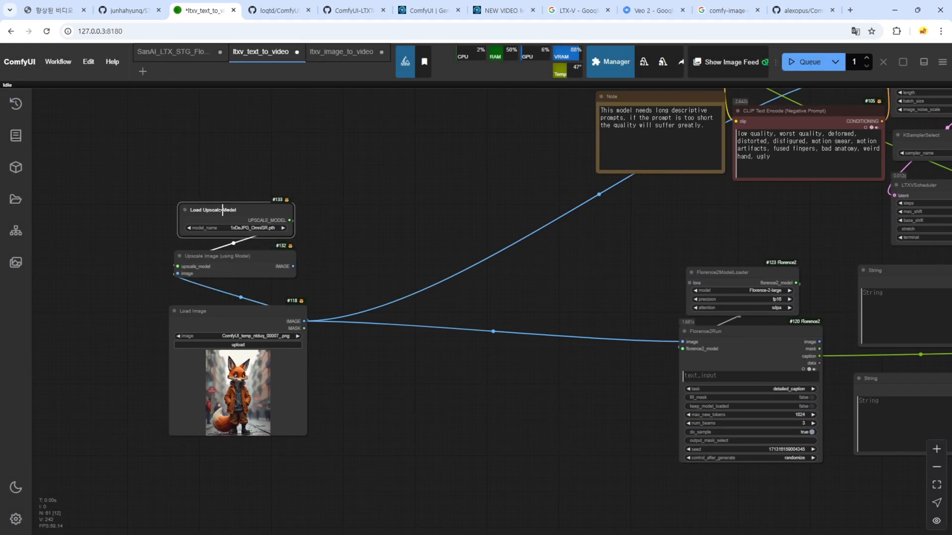
click(243, 227)
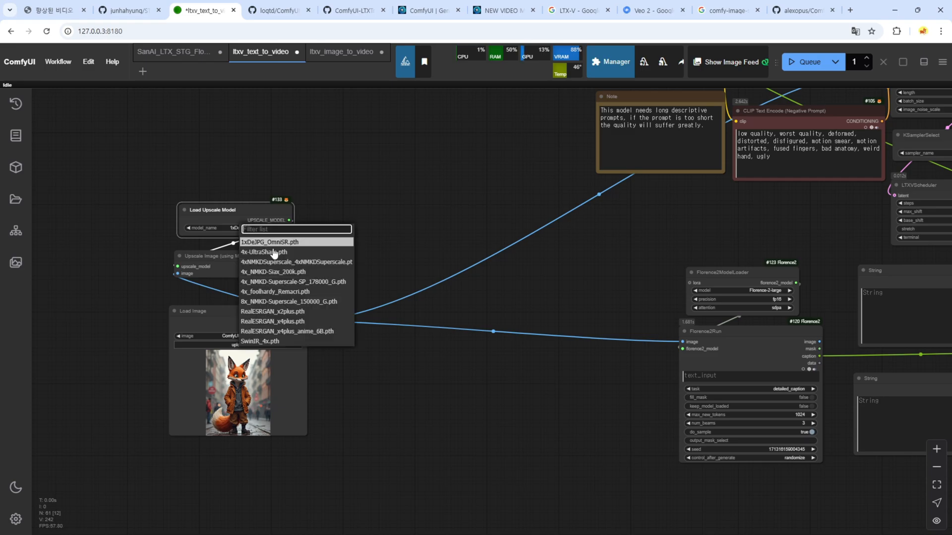
click(296, 264)
Step: Search the Manager's model list for "4x" upscale models, review the entries and close the Manager
drag(521, 191, 373, 194)
click(611, 63)
click(468, 238)
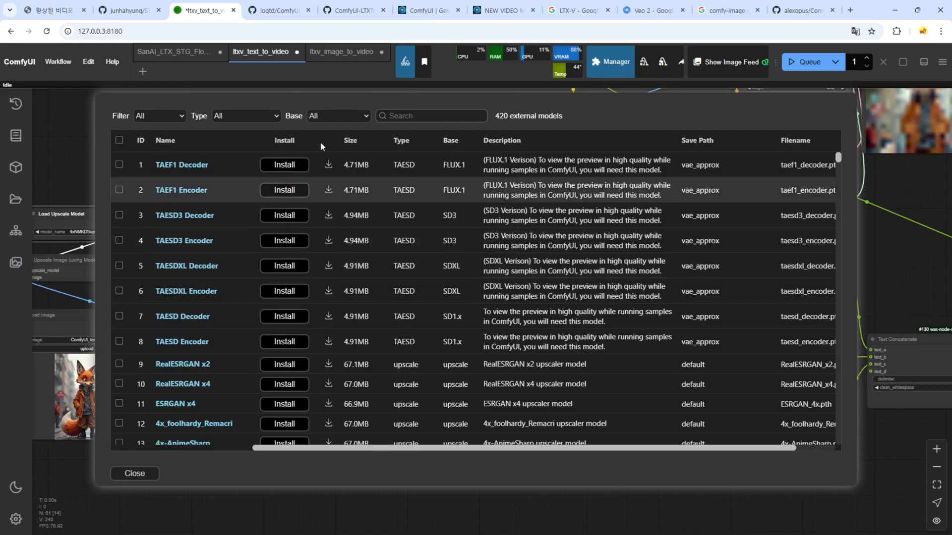
text(4x)
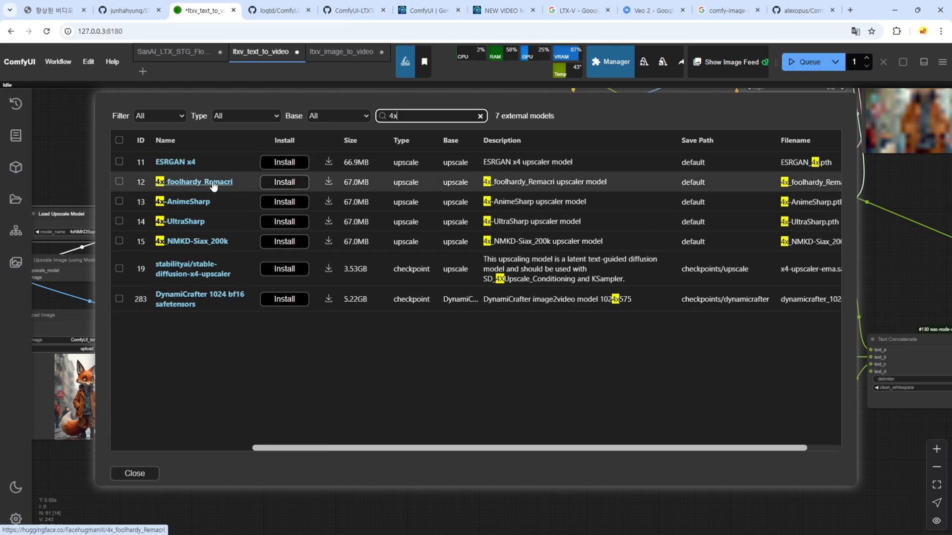
click(138, 472)
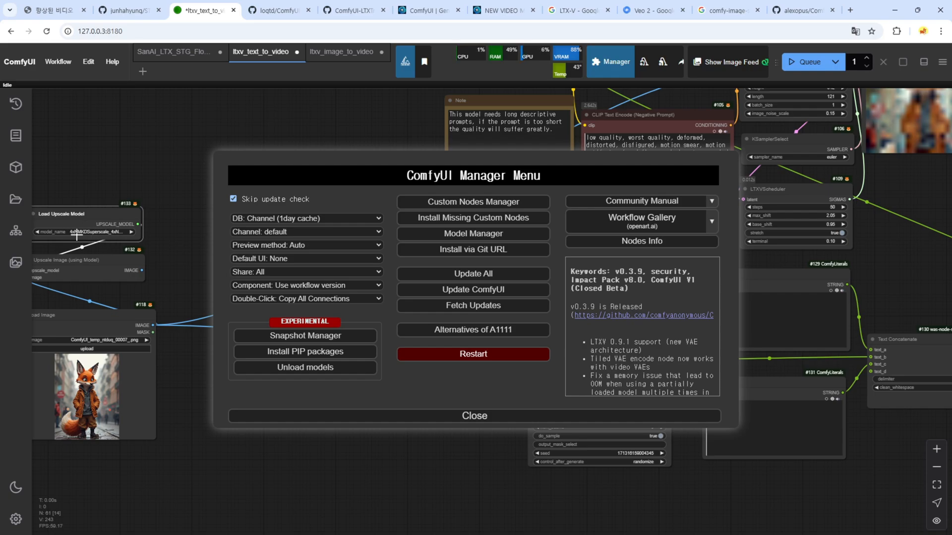
click(418, 422)
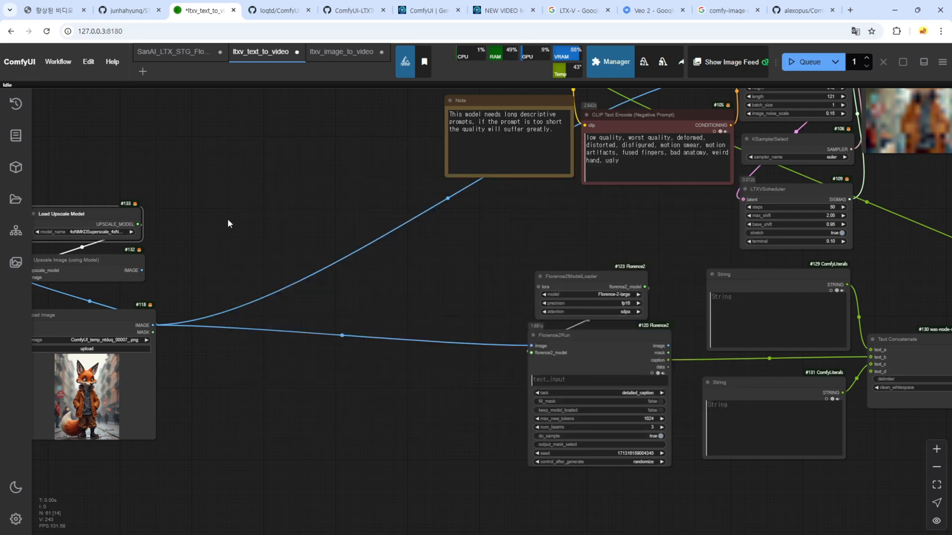
Step: Add a Crystools Switch image node with the upscaled image on on_true and the original Load Image output on on_false
drag(228, 218, 362, 227)
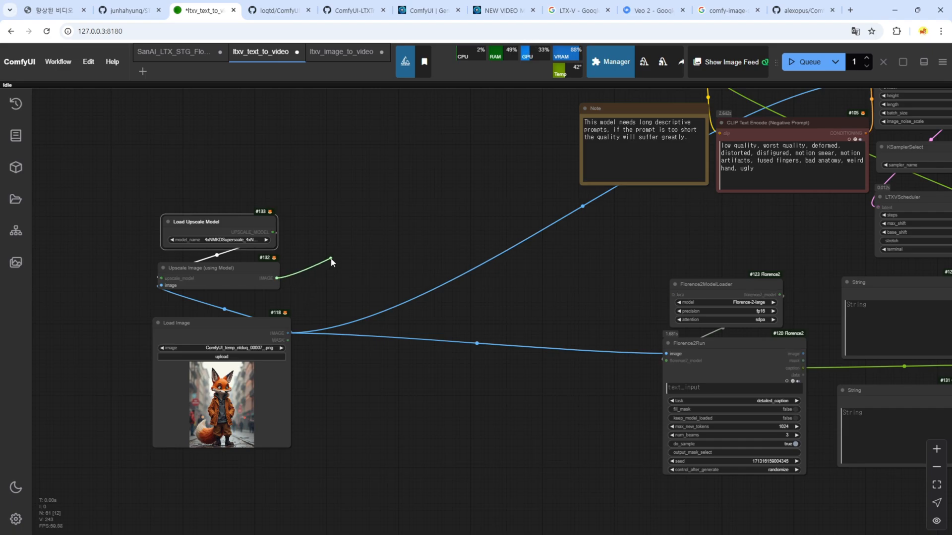
drag(331, 261, 354, 267)
click(365, 288)
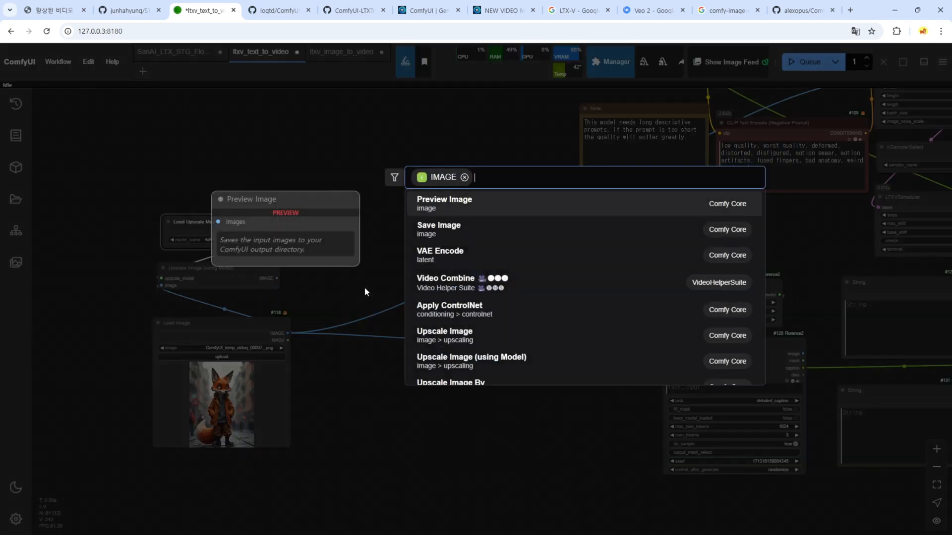
text(switch image)
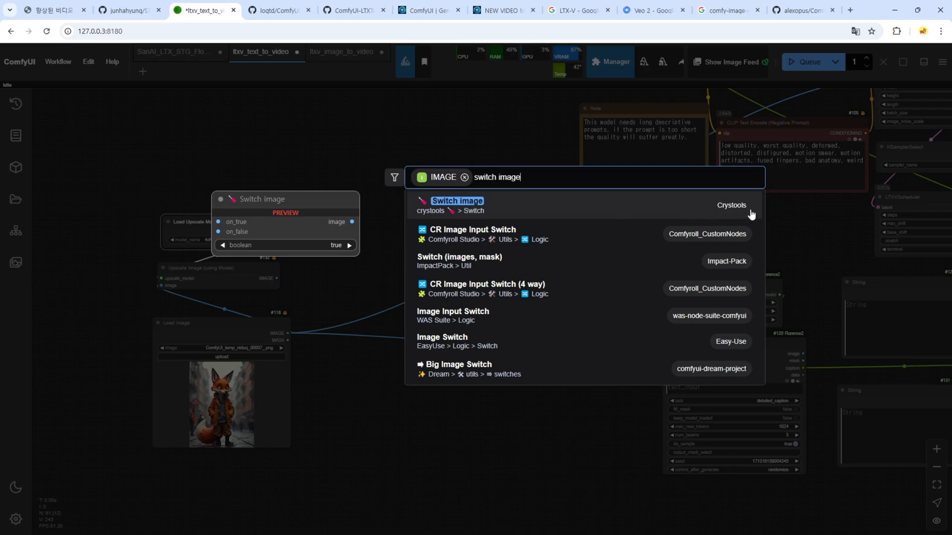
click(486, 203)
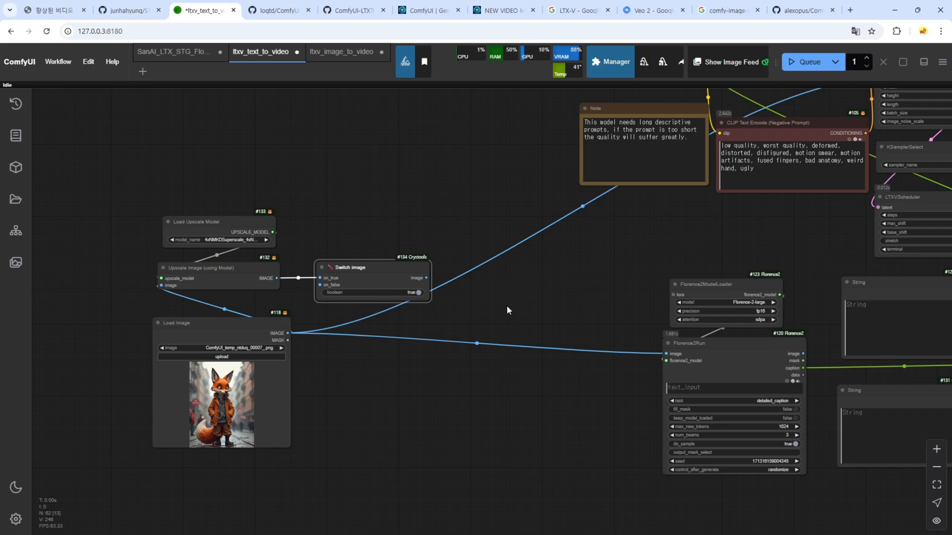
scroll(773, 246, right, 2)
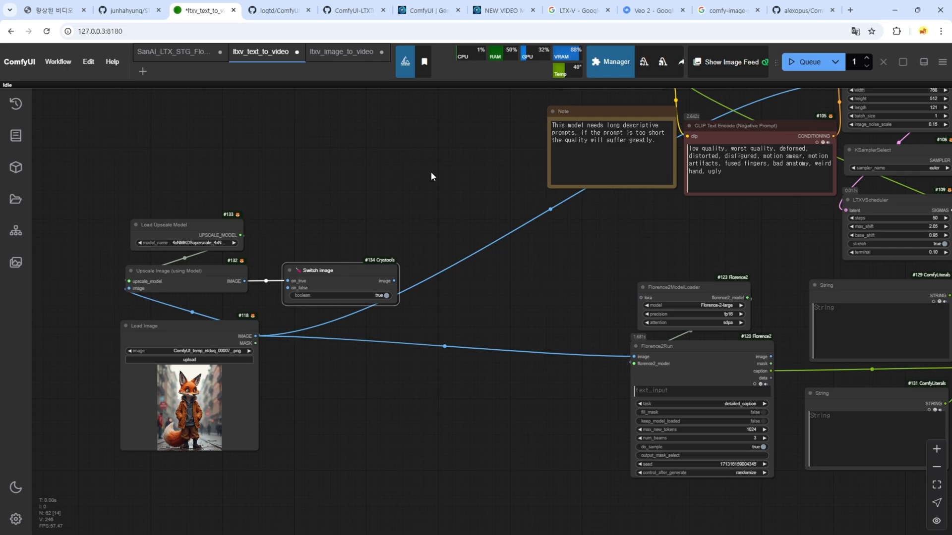
scroll(366, 211, left, 2)
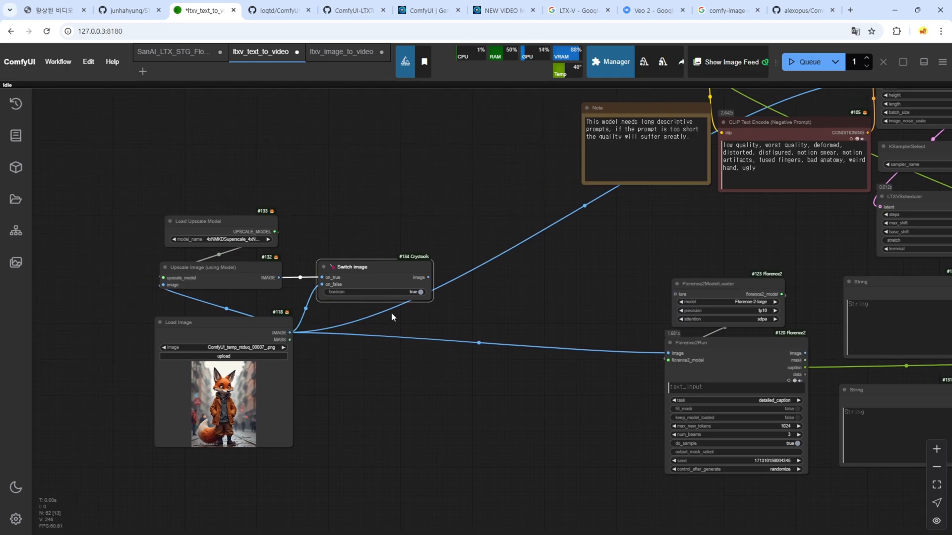
scroll(391, 314, up, 6)
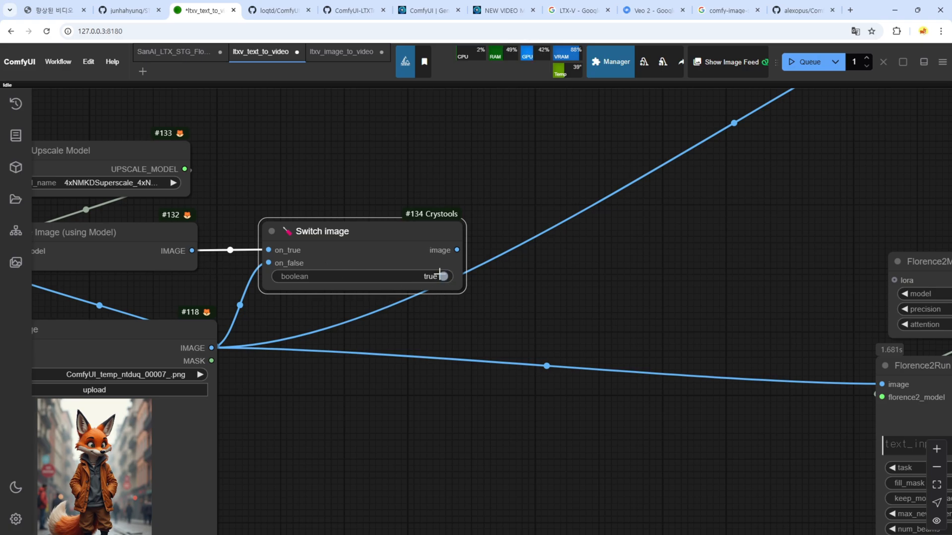
scroll(503, 300, down, 5)
Step: Add a KJNodes Get Image Size & Count node fed by the Switch image output and place it beside the switch
drag(560, 301, 492, 352)
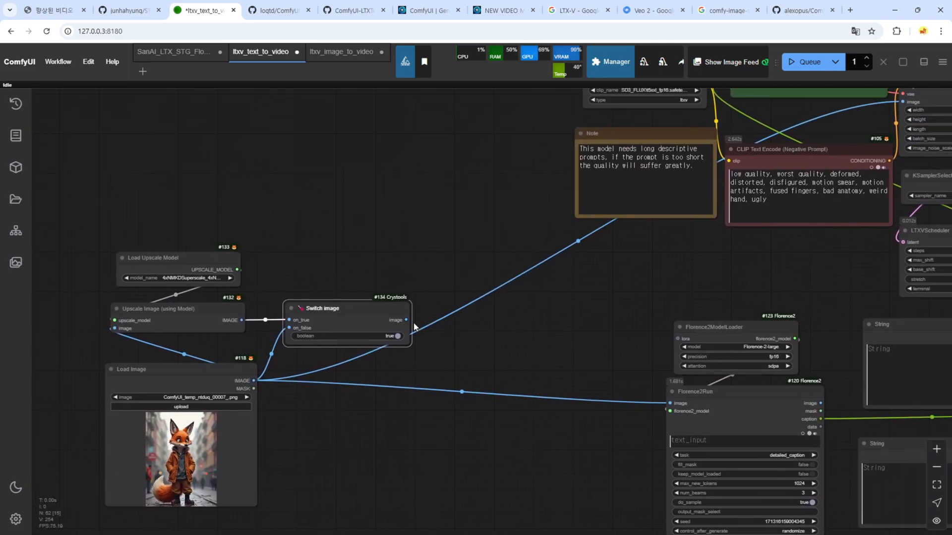
drag(406, 321, 505, 218)
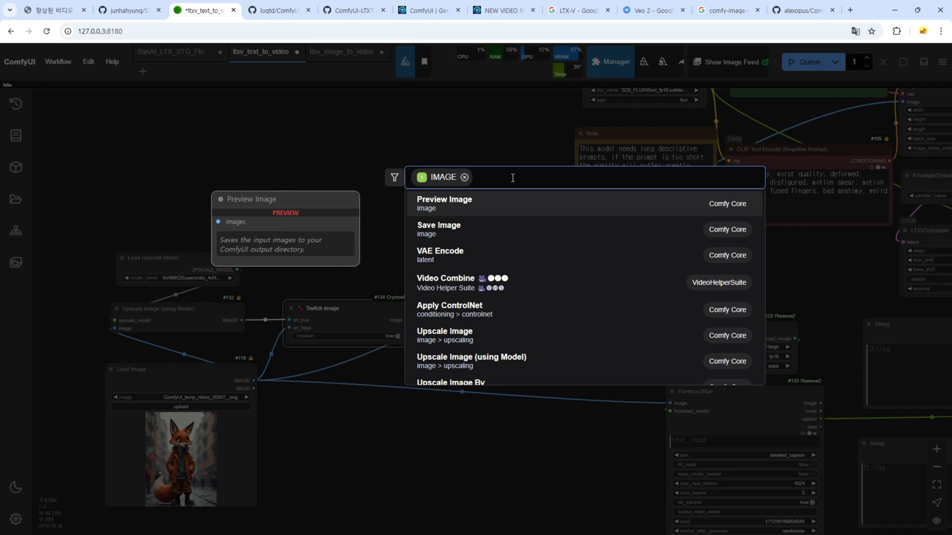
text(Get)
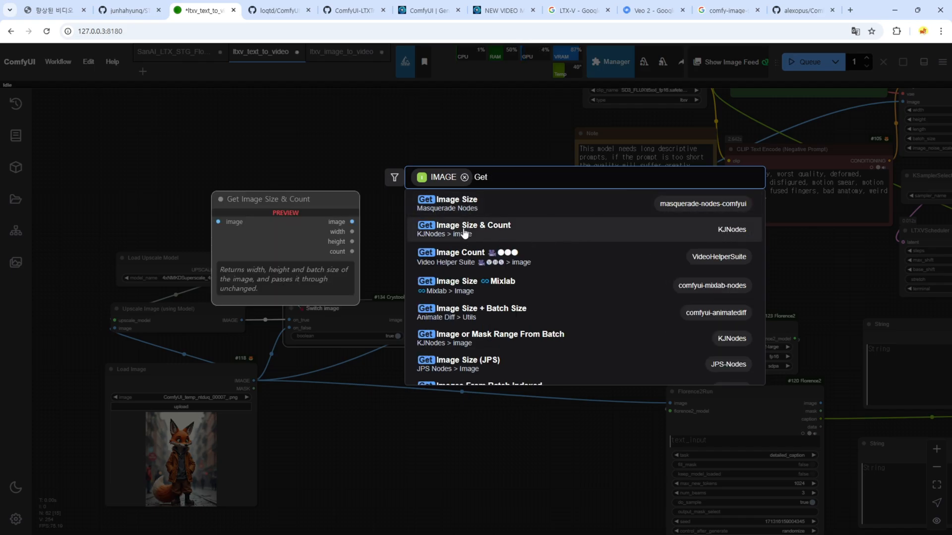
click(464, 229)
scroll(446, 328, up, 5)
drag(470, 296, 445, 296)
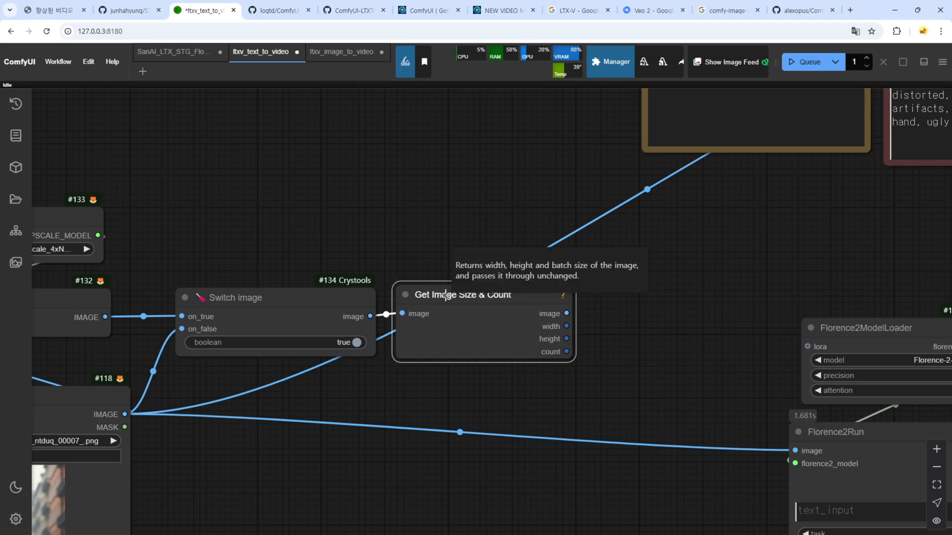
scroll(462, 367, down, 3)
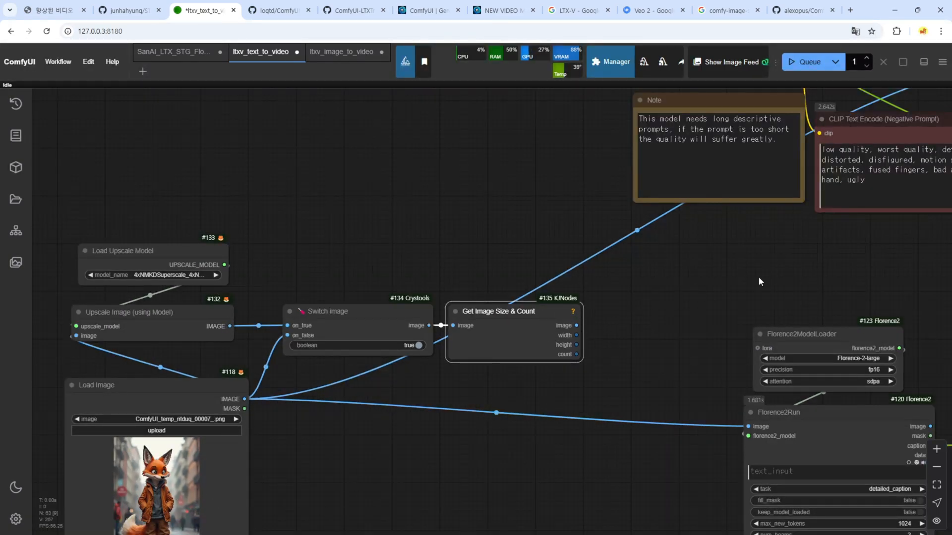
Step: Add a KJNodes Resize Image node below Get Image Size & Count, fed by that node's image output
scroll(759, 278, down, 4)
drag(847, 257, 347, 406)
scroll(513, 295, up, 6)
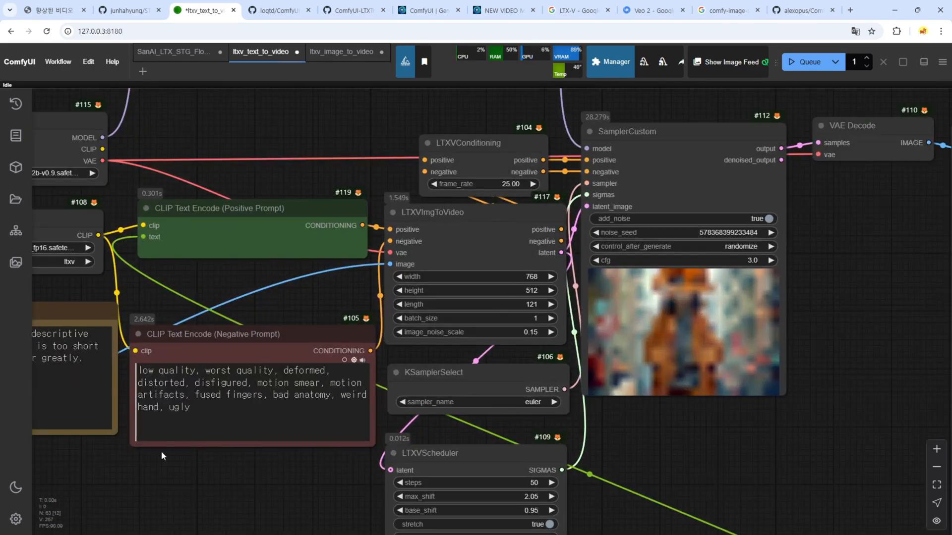
drag(163, 456, 418, 325)
scroll(396, 323, down, 3)
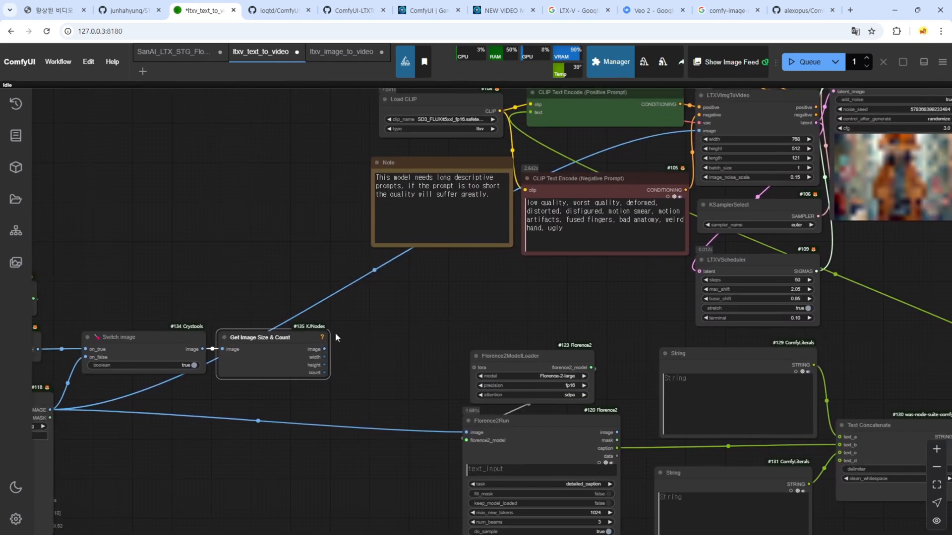
drag(61, 326, 64, 265)
scroll(64, 266, down, 1)
drag(302, 286, 218, 342)
text(resize)
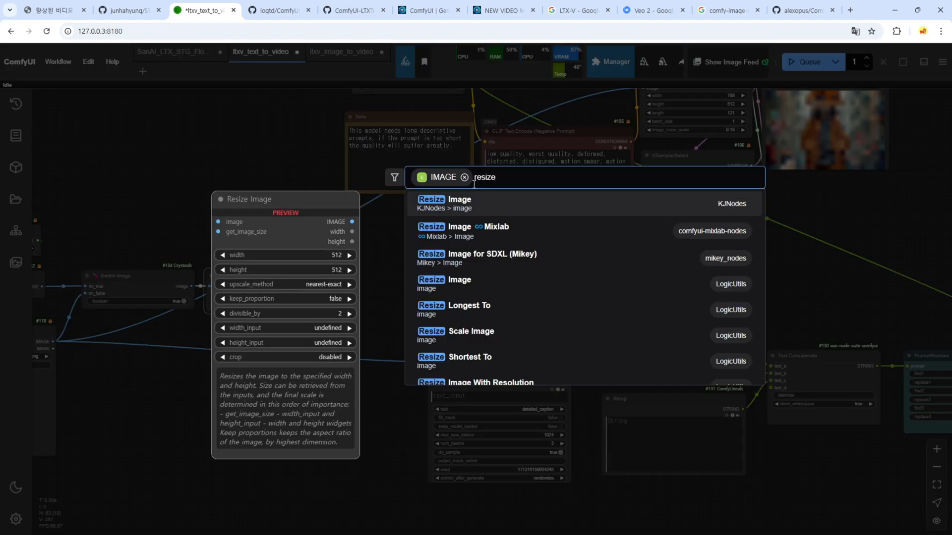
key(Return)
Step: Set the Resize Image node's width and height both to 768
click(291, 375)
text(76)
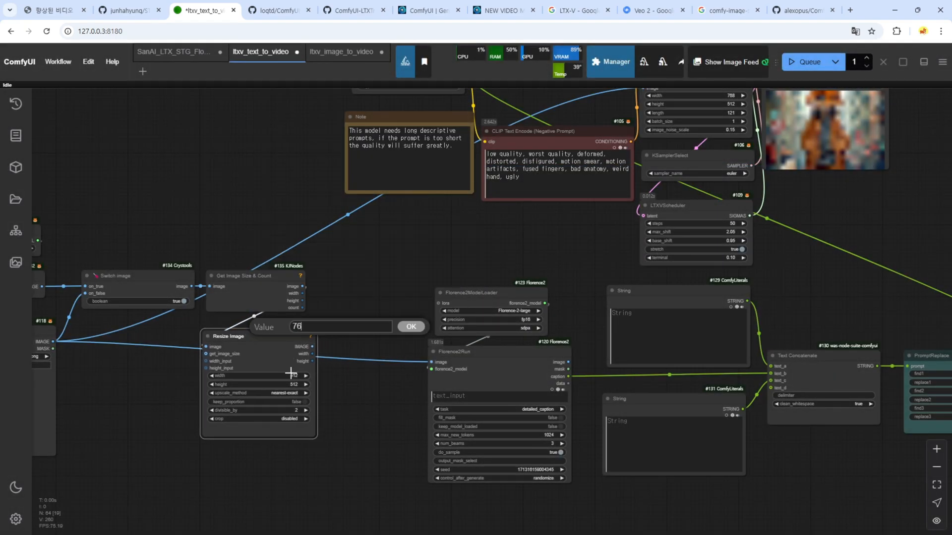
text(8)
key(Return)
click(293, 384)
text(76)
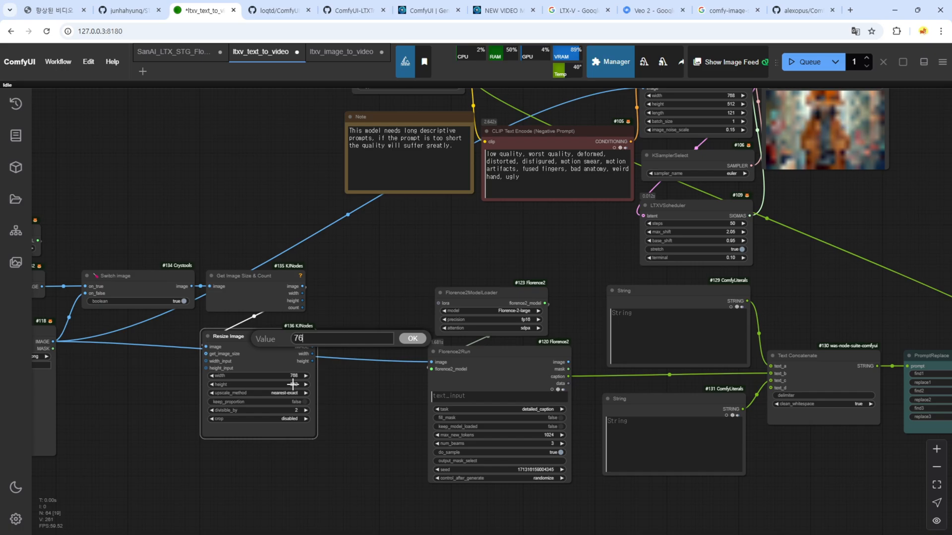
text(8)
key(Return)
Step: Turn on keep_proportion in Resize Image and set its upscale_method to lanczos
scroll(293, 403, up, 5)
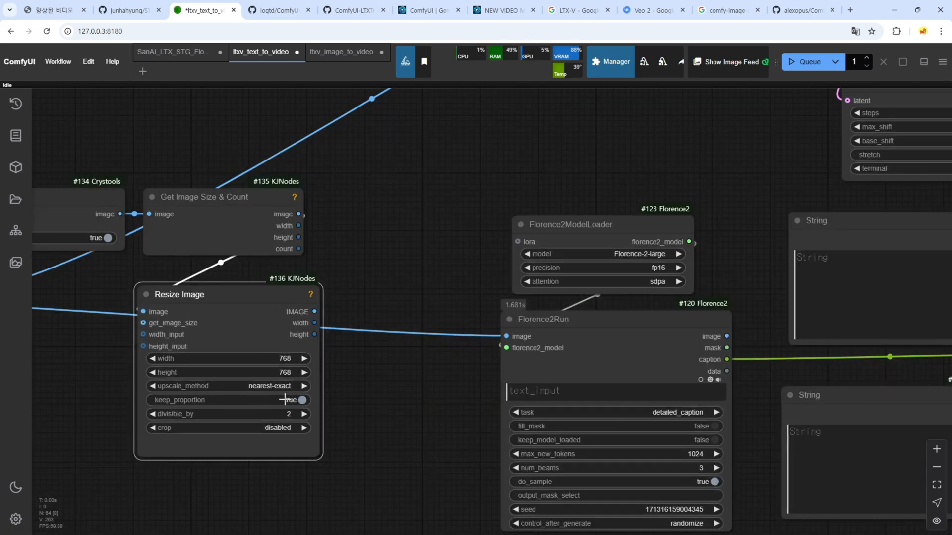
scroll(87, 425, down, 4)
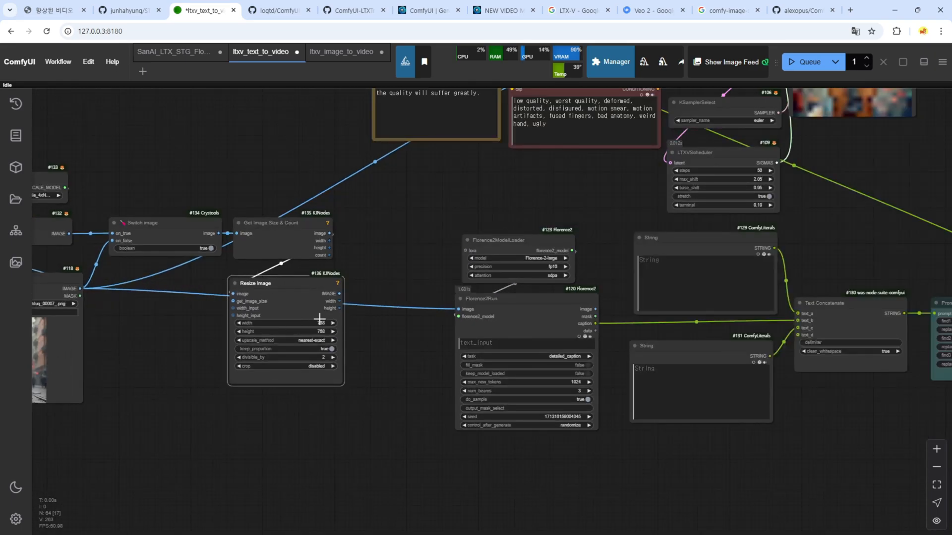
scroll(335, 337, up, 5)
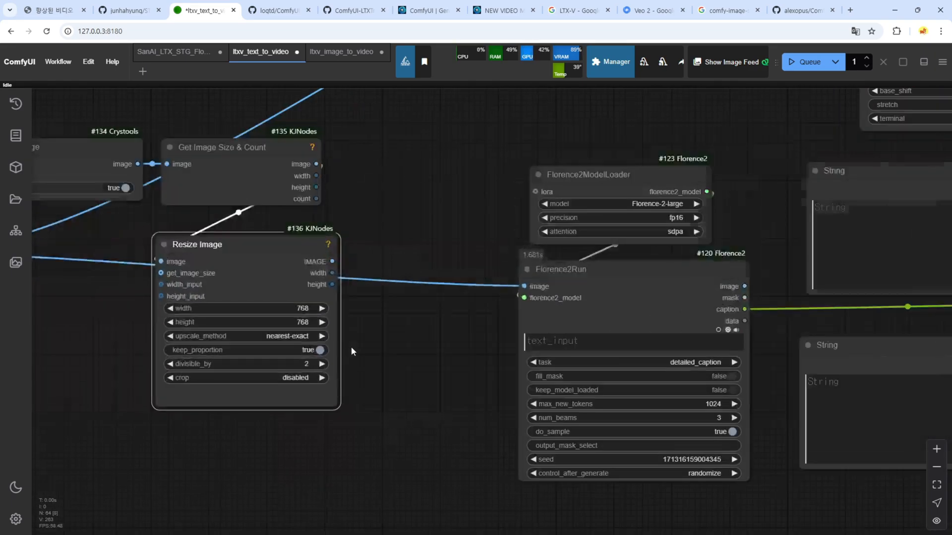
scroll(233, 357, up, 4)
click(276, 325)
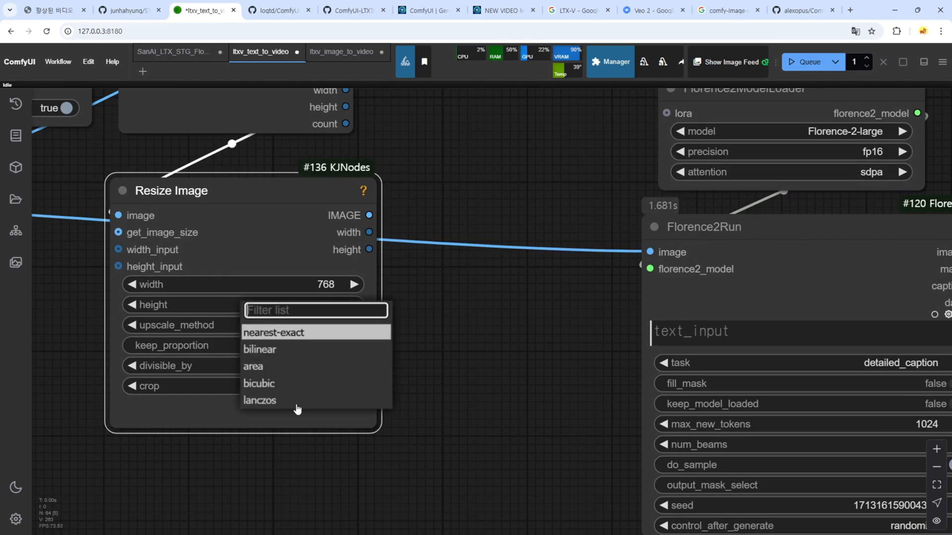
click(298, 403)
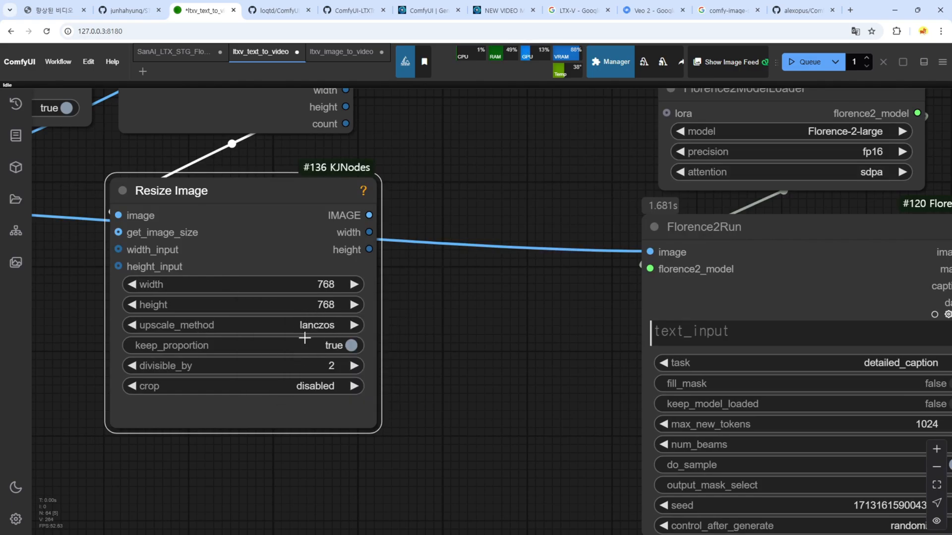
Step: Add a second Get Image Size & Count node fed by the Resize Image output and place it beside the first one
scroll(304, 337, down, 5)
drag(274, 389, 276, 389)
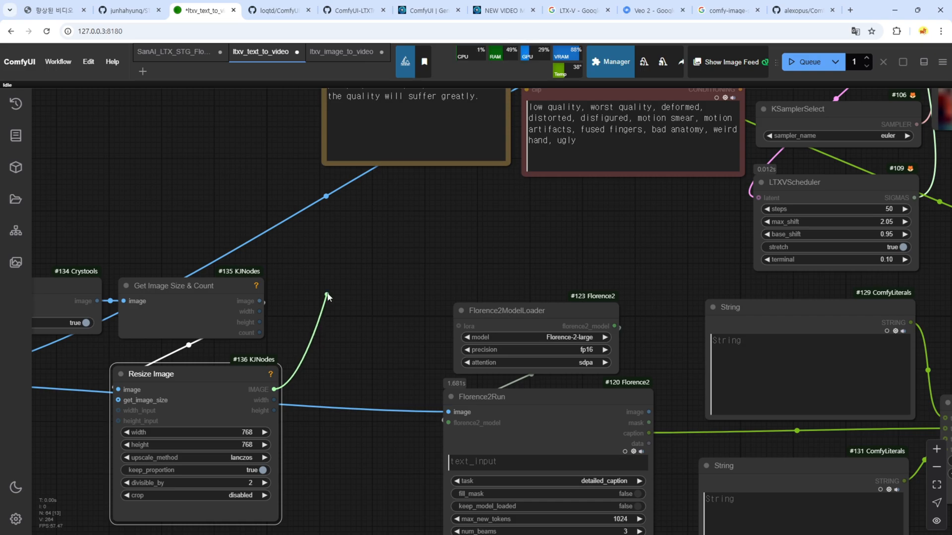
drag(327, 272, 328, 271)
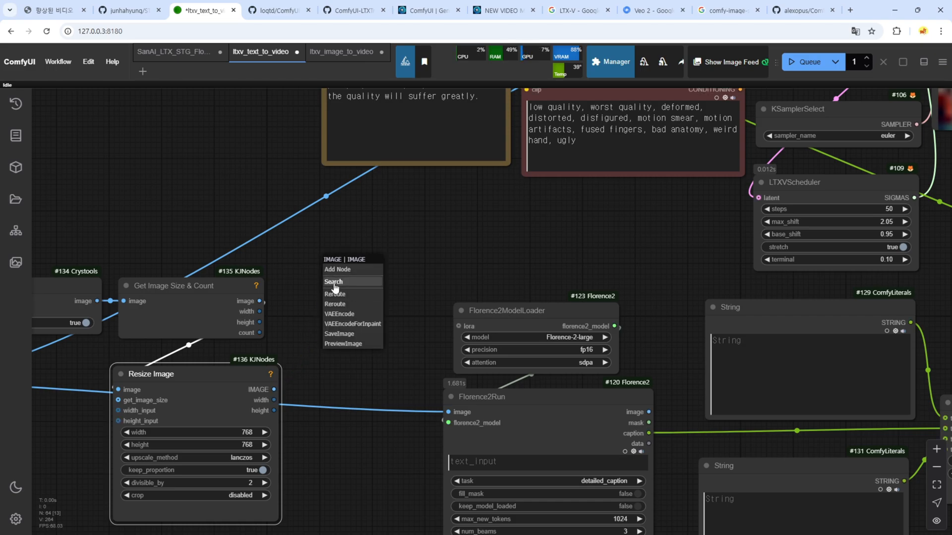
click(333, 282)
text(get)
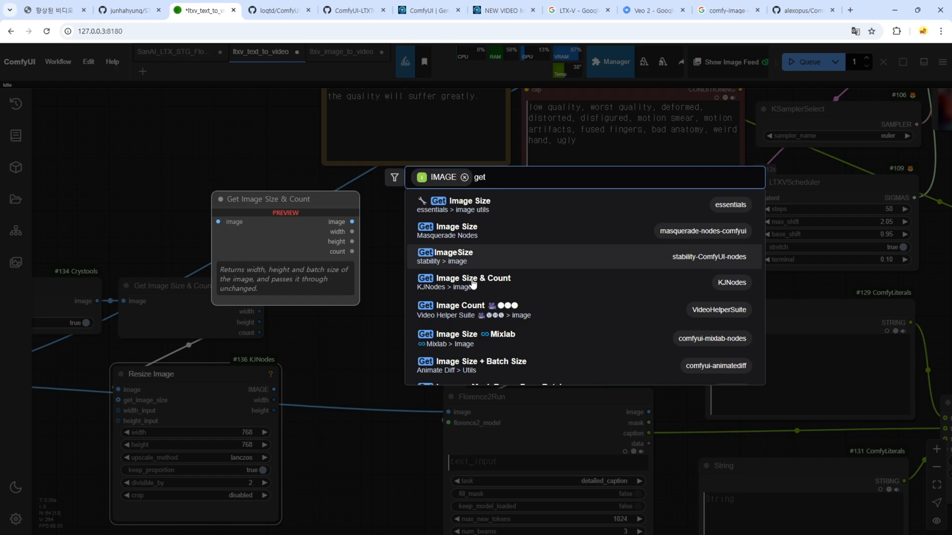
click(496, 284)
drag(387, 257, 347, 278)
drag(482, 397, 555, 342)
scroll(511, 363, down, 3)
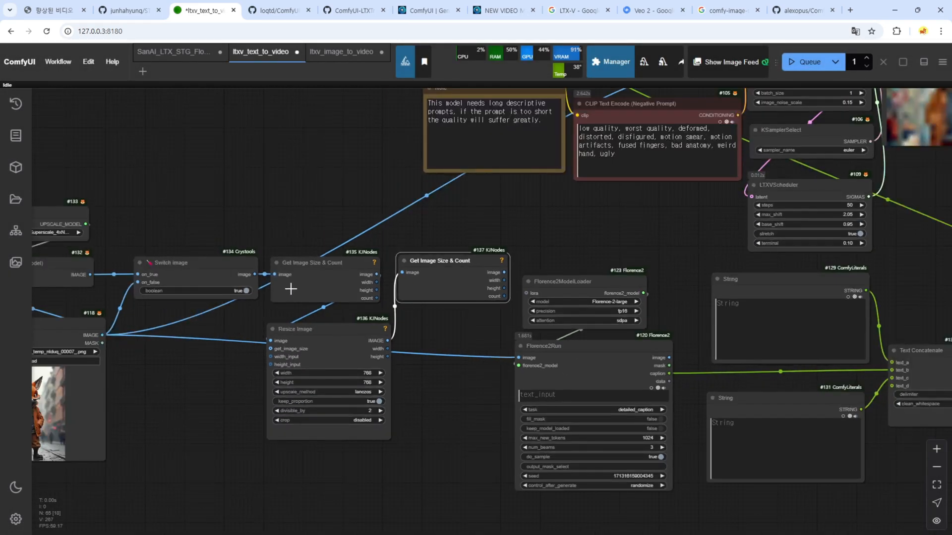
Step: Feed Florence2Run's image input from the first Get Image Size & Count and LTXVImgToVideo's image input from the second one
drag(387, 340, 517, 357)
drag(430, 277, 434, 246)
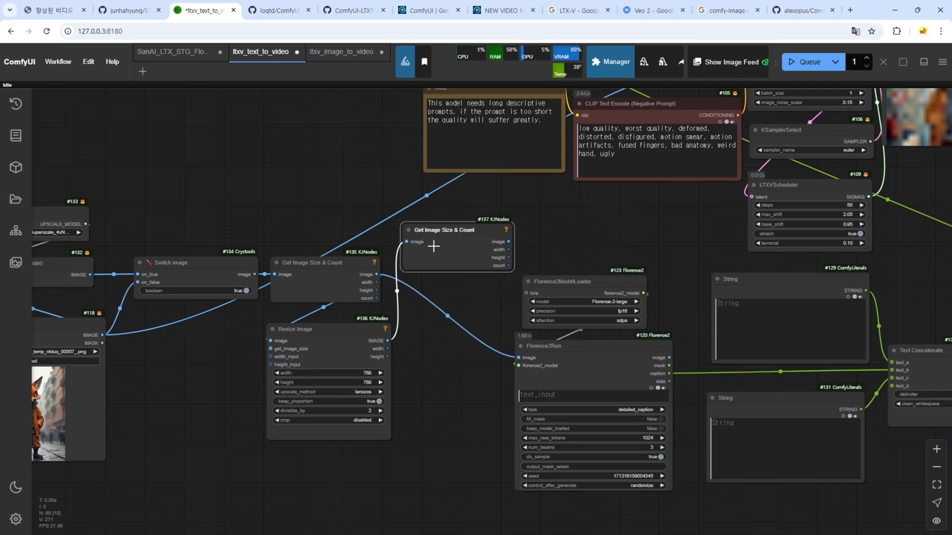
drag(578, 228, 376, 385)
drag(307, 399, 542, 229)
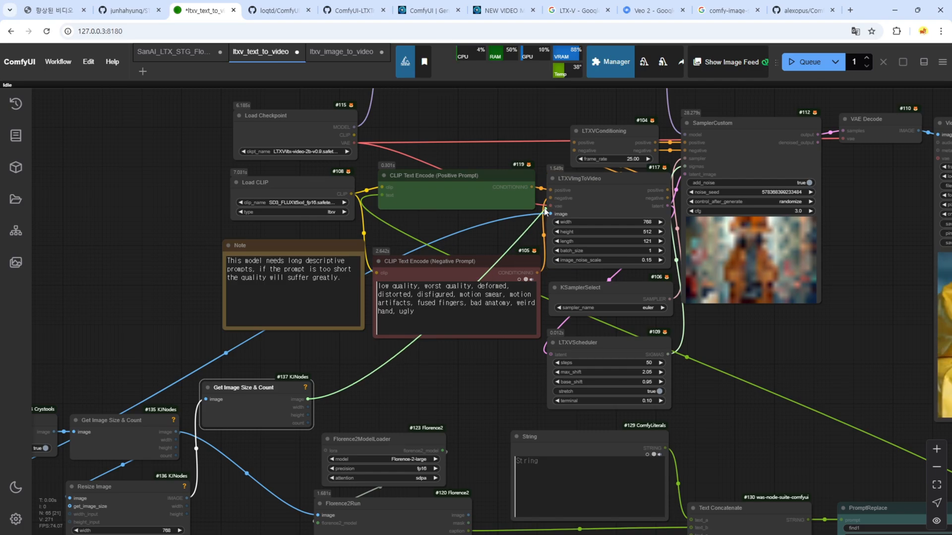
drag(546, 209, 549, 213)
drag(402, 411, 391, 374)
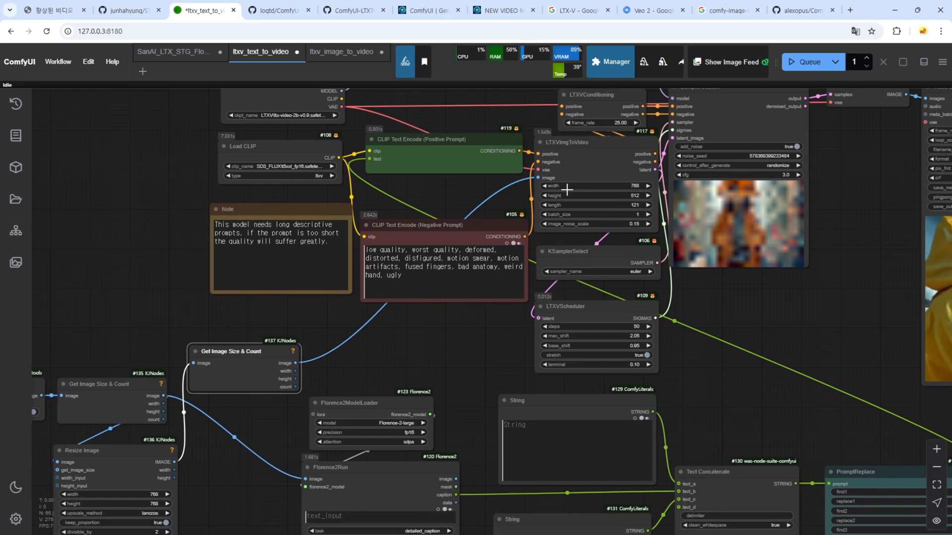
Step: Convert the width and height widgets of LTXVImgToVideo to inputs
right_click(595, 177)
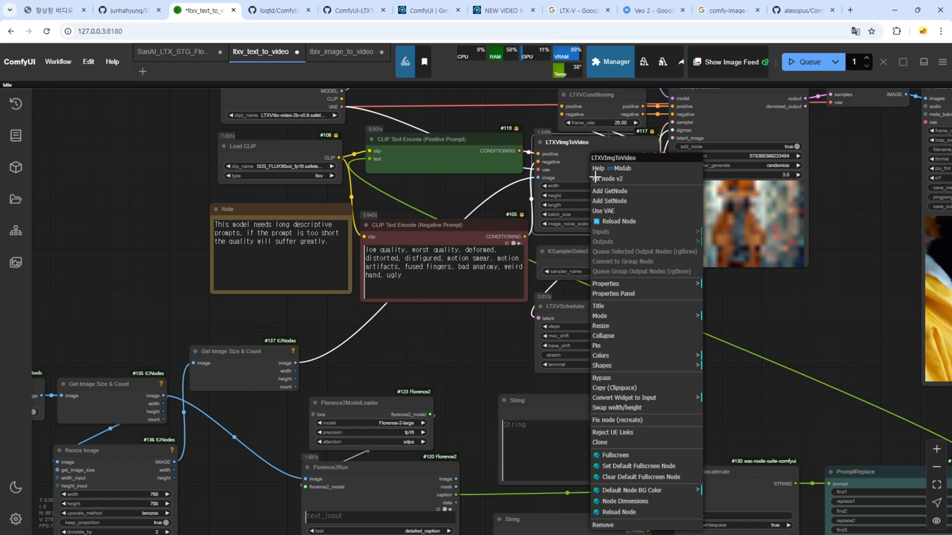
click(644, 401)
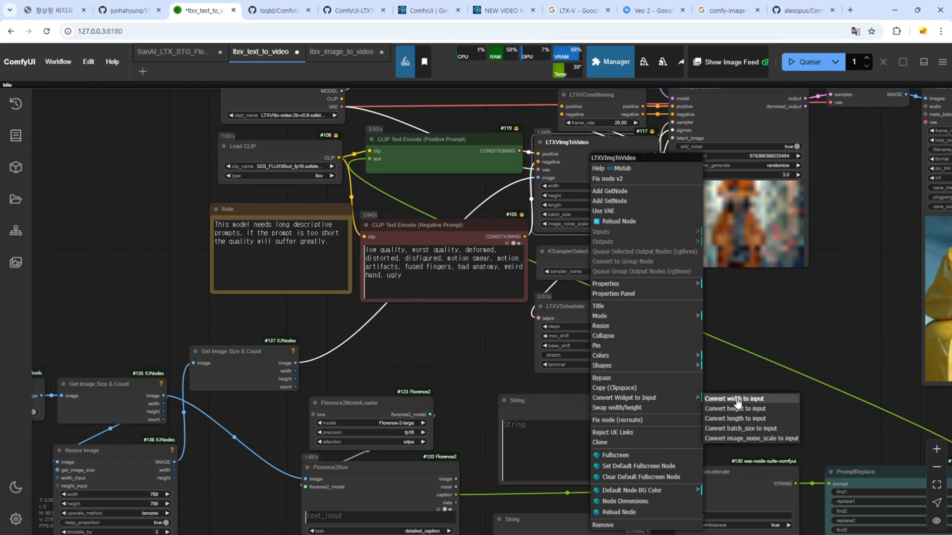
click(736, 400)
click(644, 398)
click(728, 399)
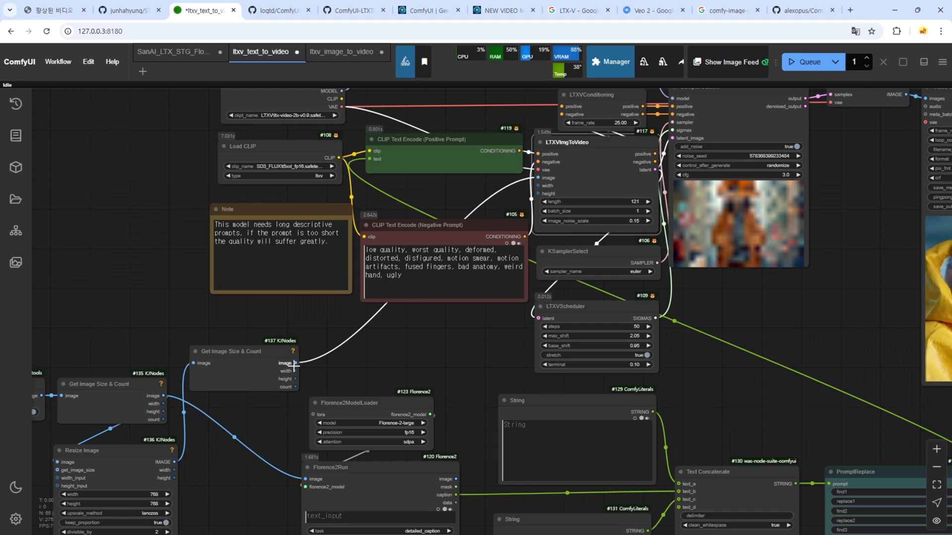
Step: Connect the second Get Image Size & Count's width and height outputs to the matching LTXVImgToVideo inputs
drag(296, 371, 537, 185)
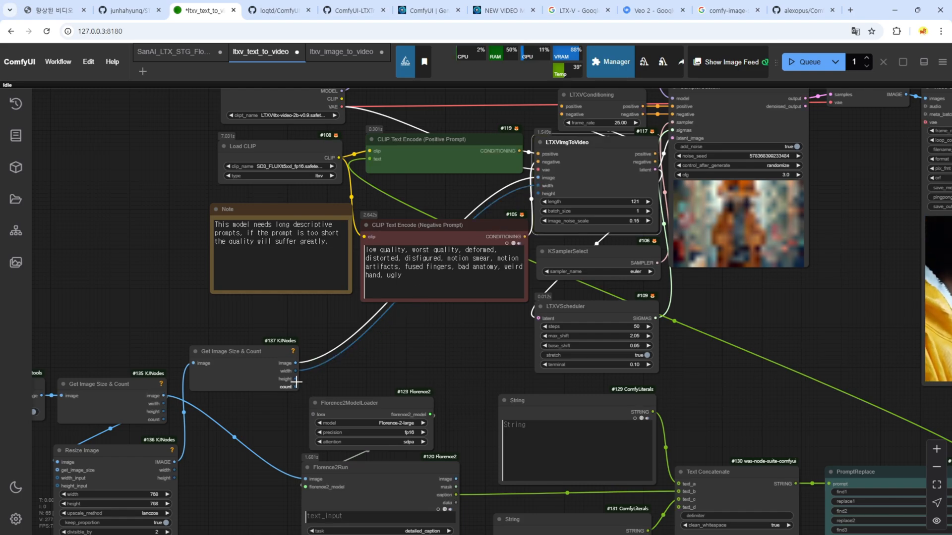
drag(296, 381, 406, 343)
drag(544, 201, 543, 198)
scroll(469, 338, down, 2)
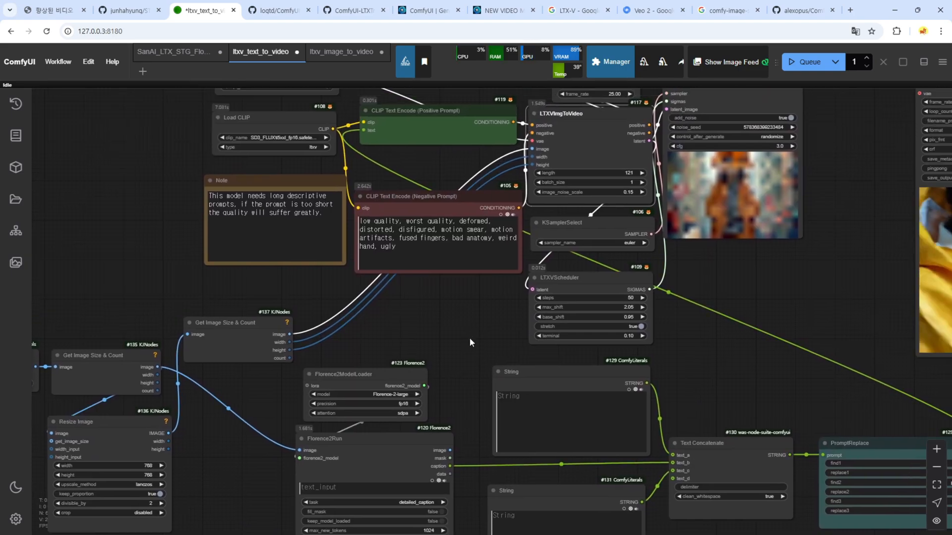
Step: Queue the workflow and check the image dimensions reported by both Get Image Size & Count nodes
key(ctrl+Return)
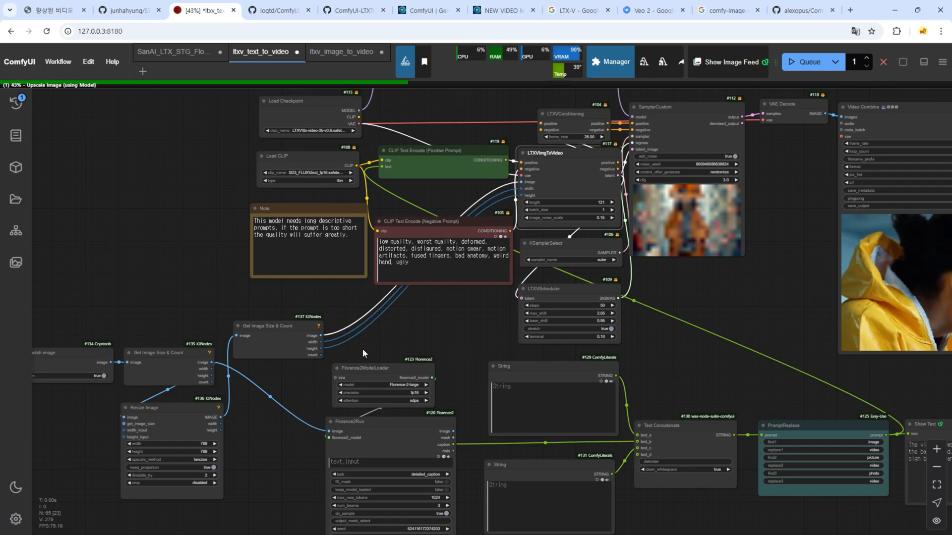
scroll(188, 377, up, 6)
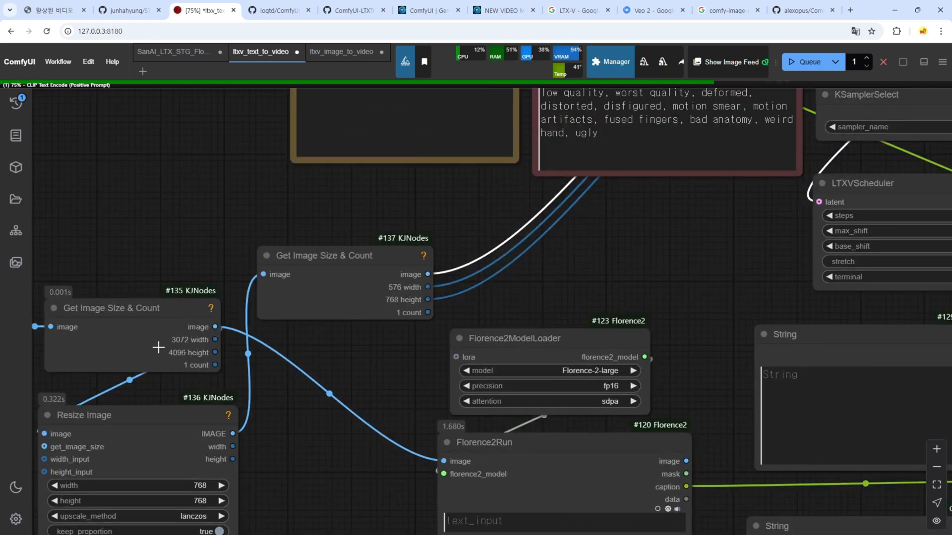
drag(174, 384, 184, 328)
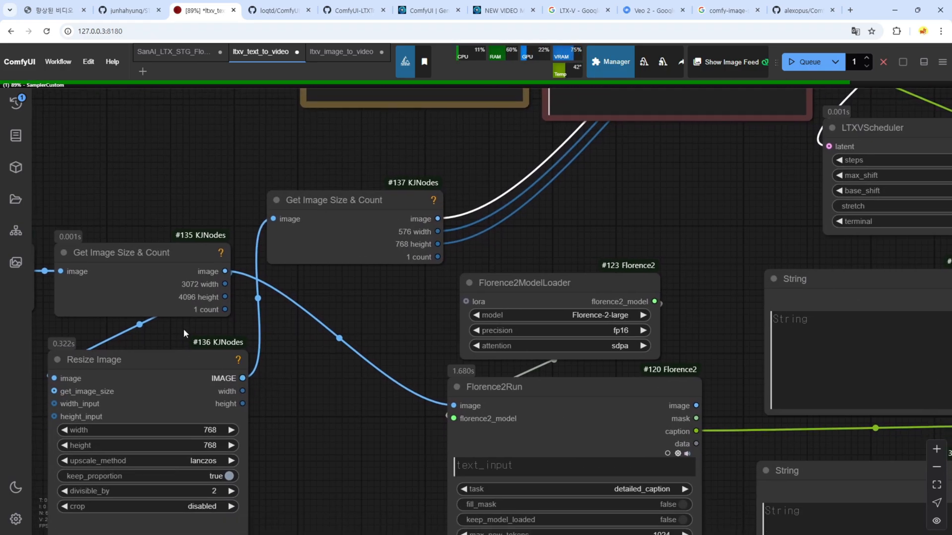
drag(415, 284, 370, 410)
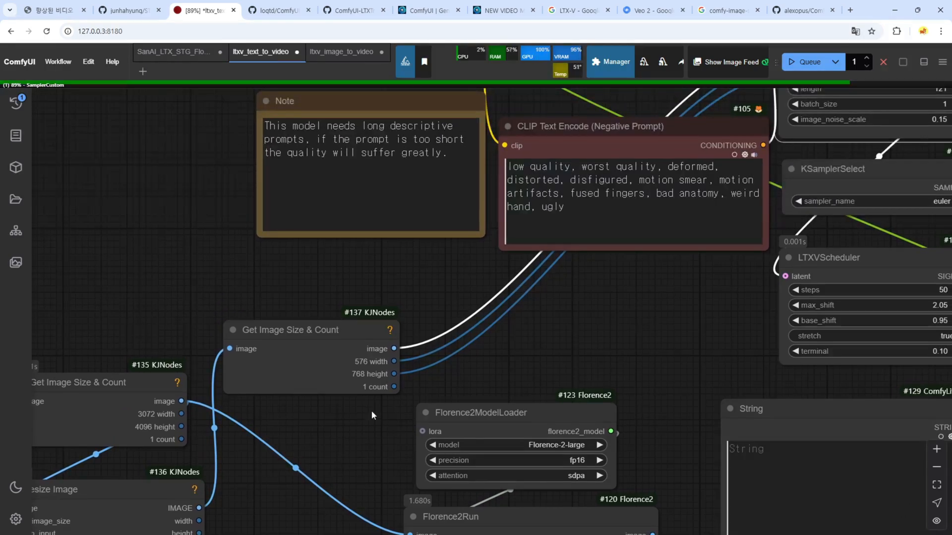
scroll(371, 403, up, 5)
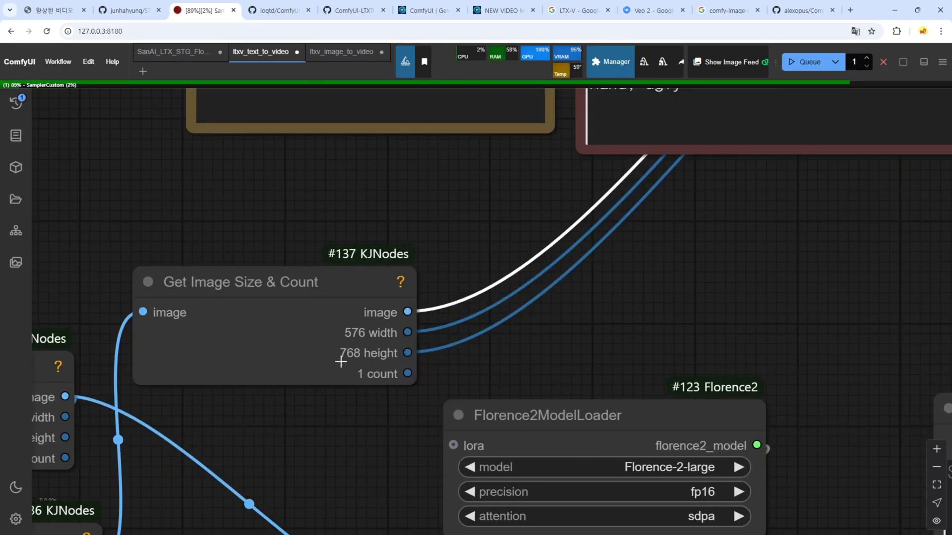
scroll(360, 343, down, 8)
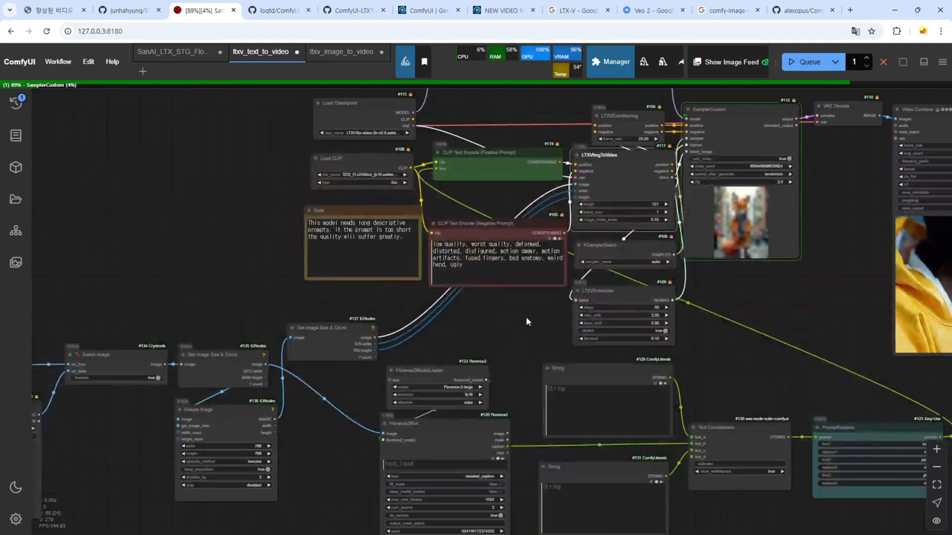
Step: Check the SamplerCustom preview and read the generated prompt in the Show Text node
drag(526, 316, 322, 393)
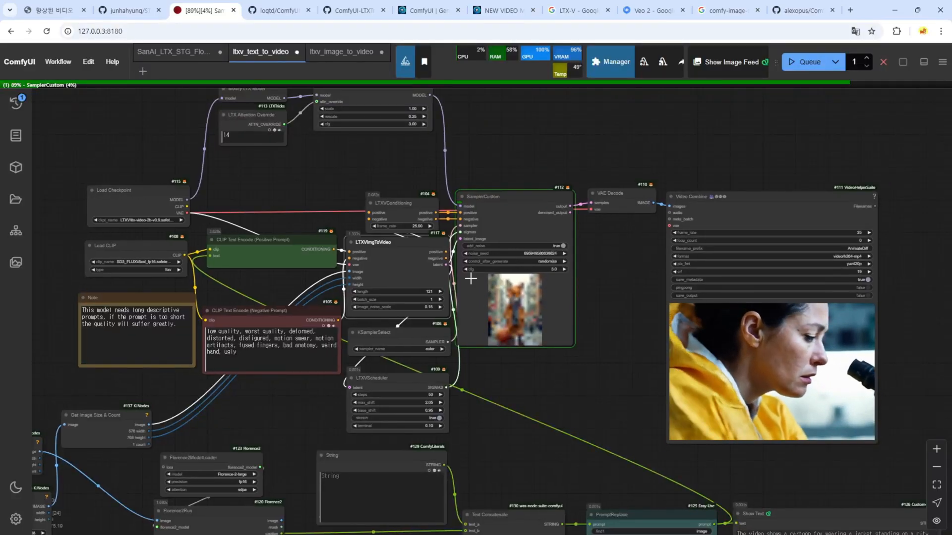
drag(504, 397, 665, 303)
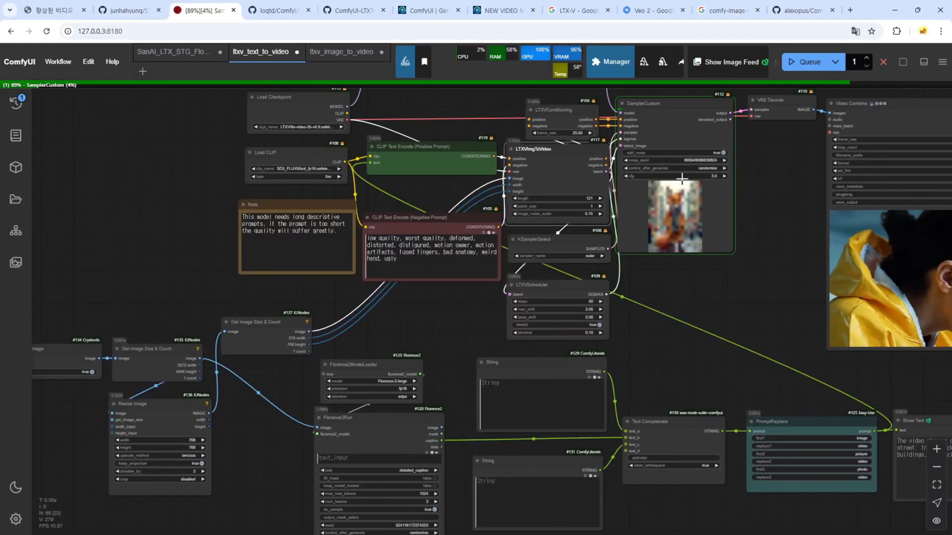
drag(779, 282, 603, 204)
scroll(771, 459, up, 8)
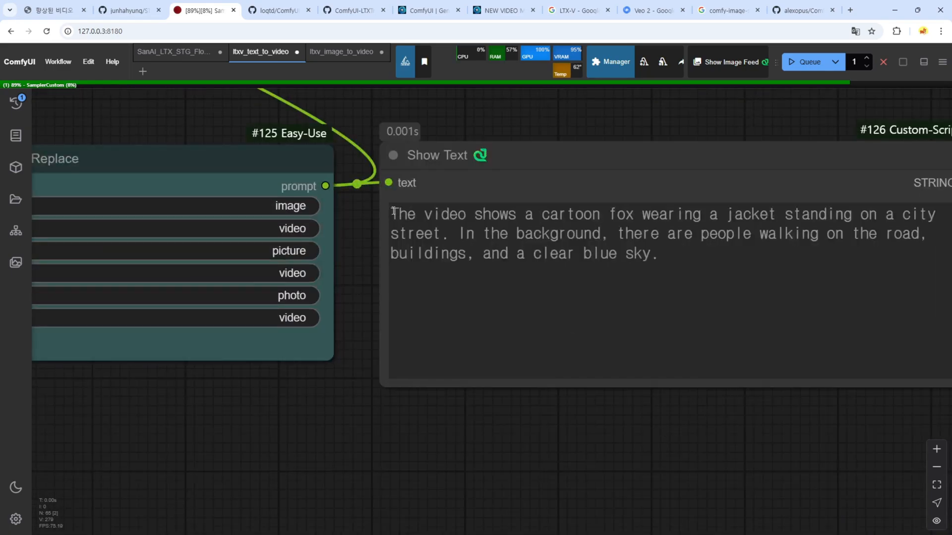
drag(393, 211, 676, 254)
scroll(486, 445, down, 6)
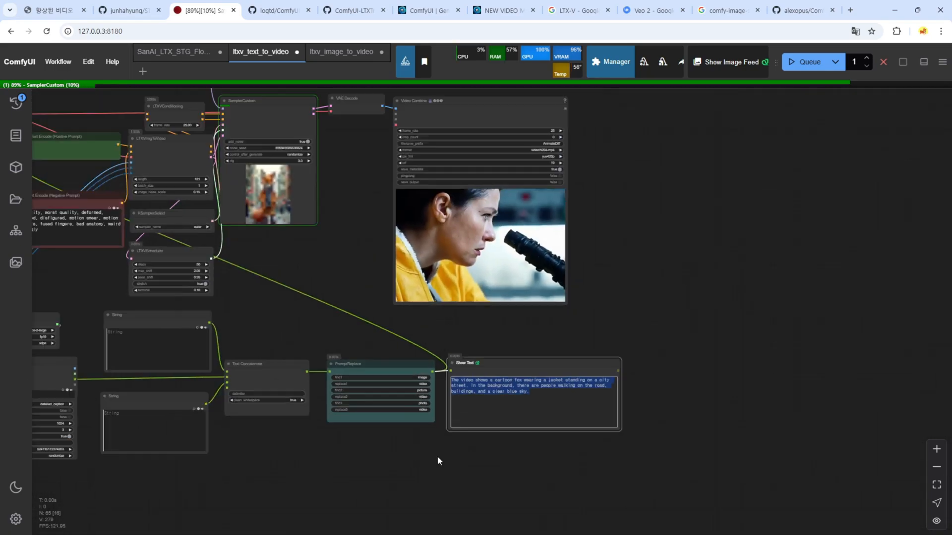
Step: Review the Florence2, String and Resize Image nodes that prepare the prompt and the input image
drag(310, 291, 524, 268)
drag(432, 296, 476, 294)
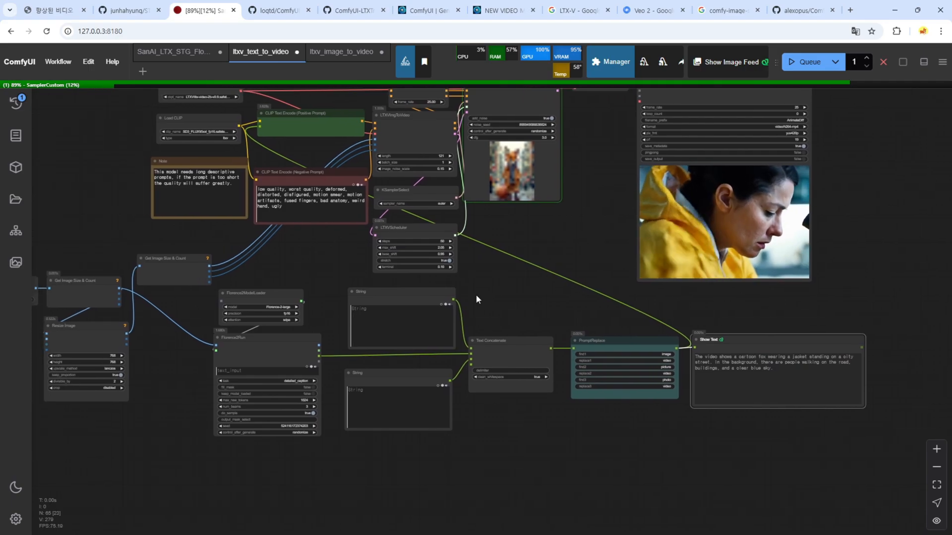
scroll(322, 287, up, 3)
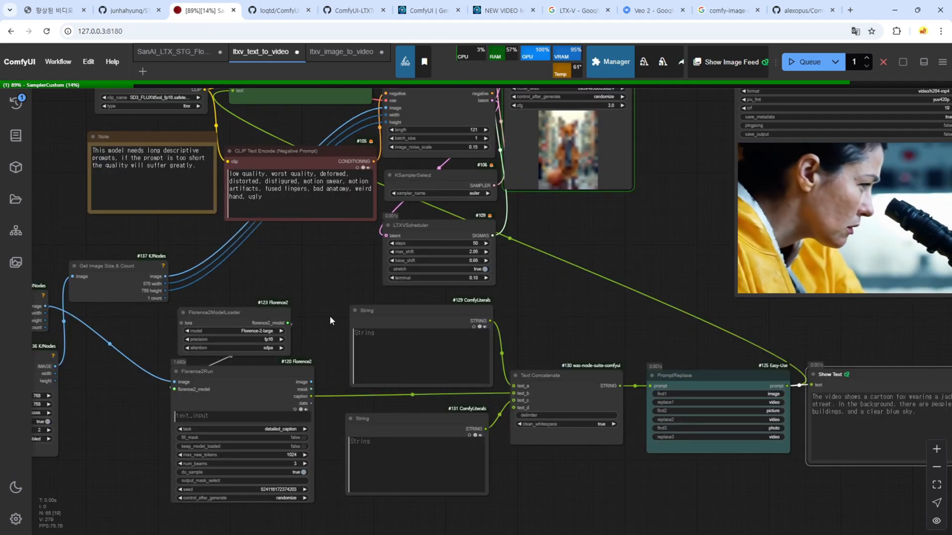
click(407, 354)
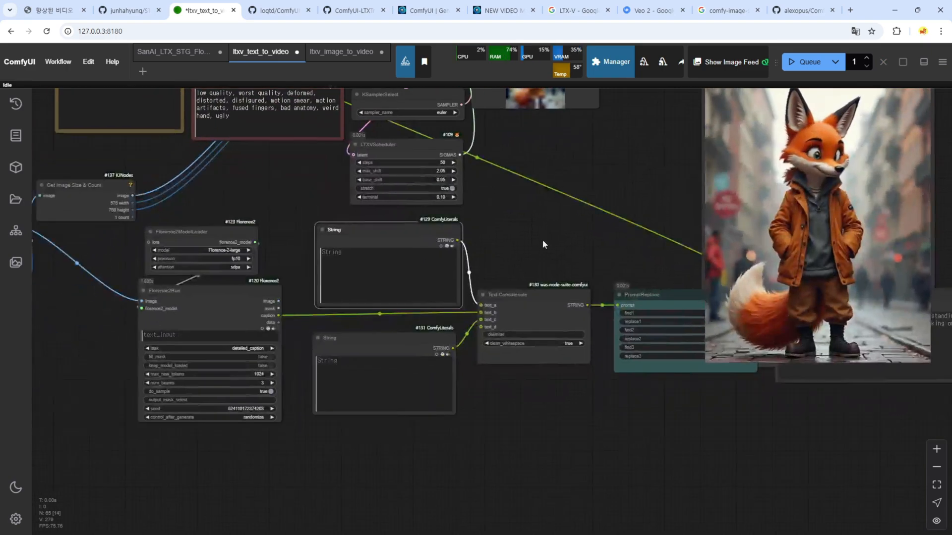
drag(309, 217, 459, 268)
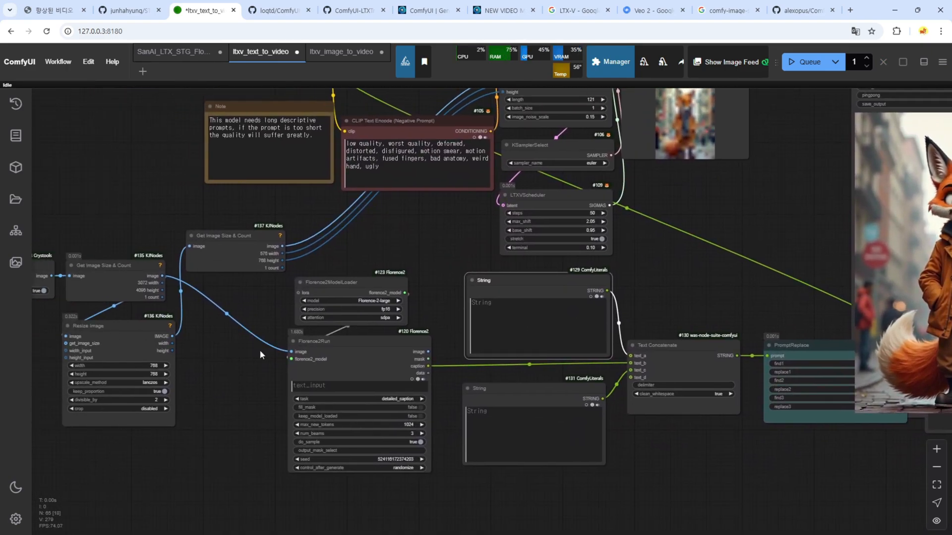
drag(260, 350, 370, 341)
drag(74, 361, 210, 338)
Step: Examine the generated fox video in the Video Combine node
drag(623, 193, 386, 336)
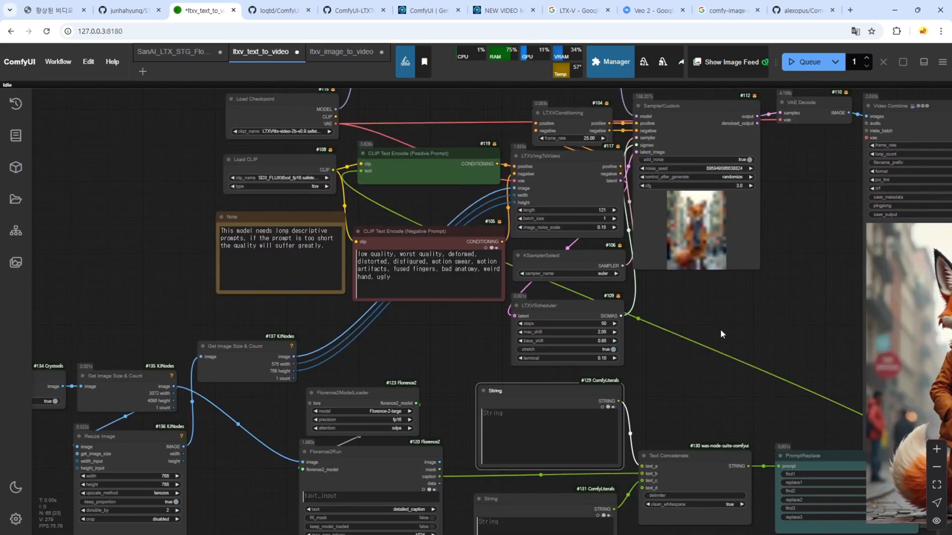
mouse_move(705, 351)
mouse_down()
mouse_move(662, 317)
mouse_move(551, 300)
mouse_up()
drag(652, 297, 541, 318)
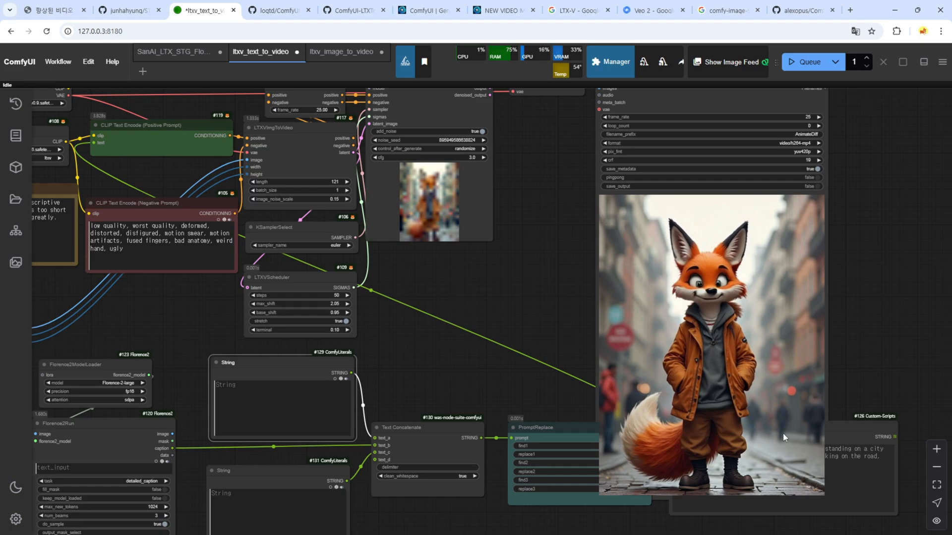
scroll(608, 407, up, 4)
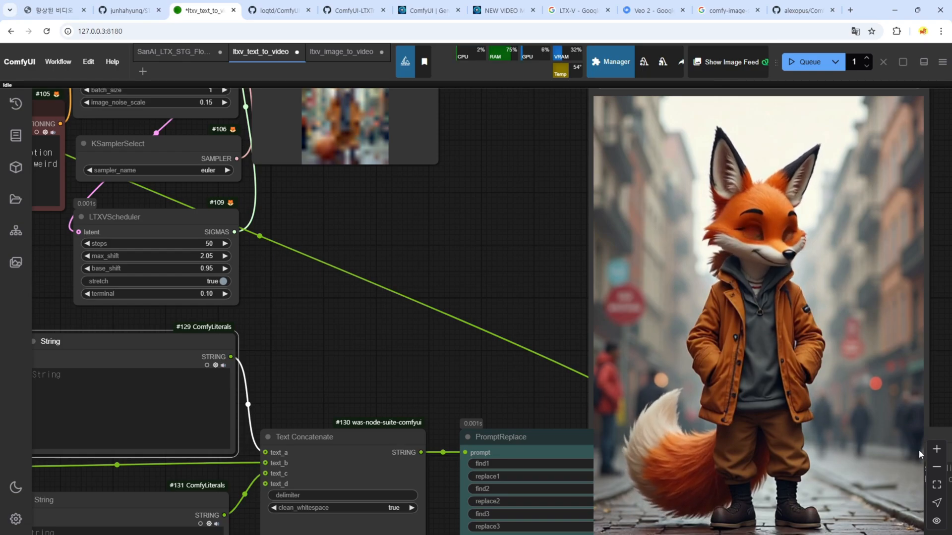
scroll(521, 261, down, 6)
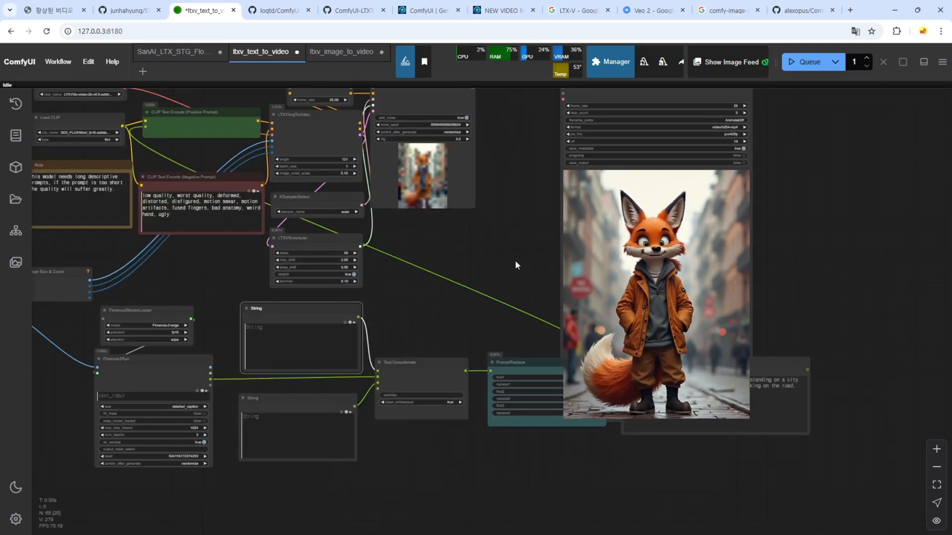
drag(515, 261, 585, 406)
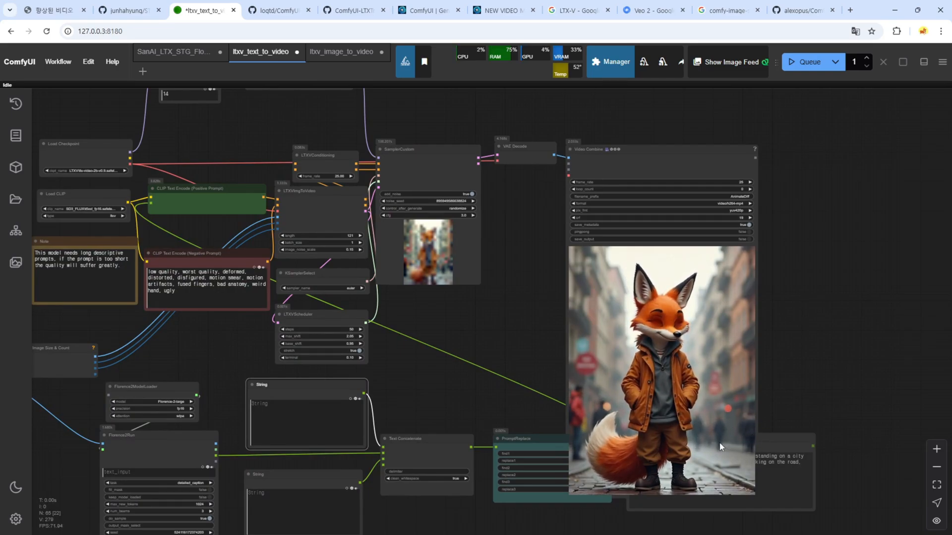
Step: Raise the Video Combine node to uncover the text in the Show Text node, and look over the workflow
drag(648, 147, 646, 100)
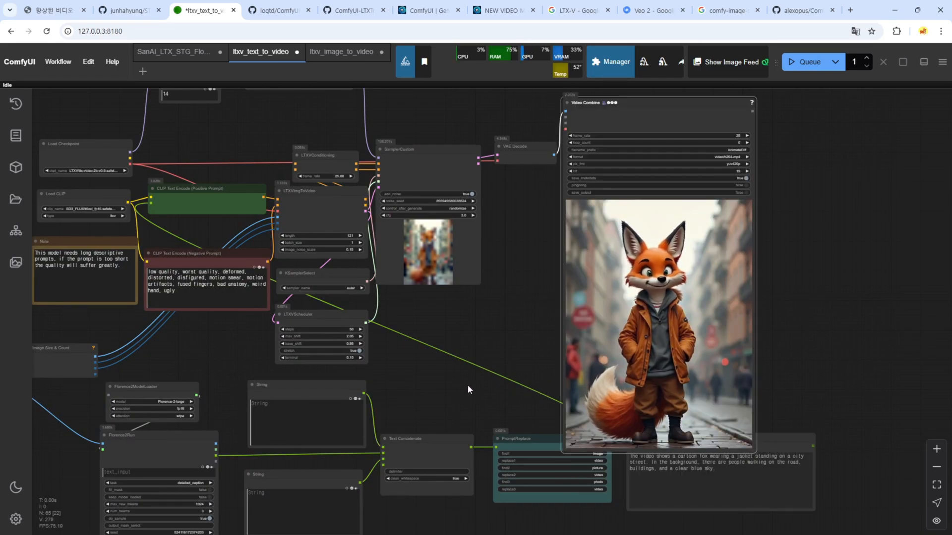
drag(233, 432, 359, 369)
drag(183, 438, 313, 376)
drag(66, 323, 159, 285)
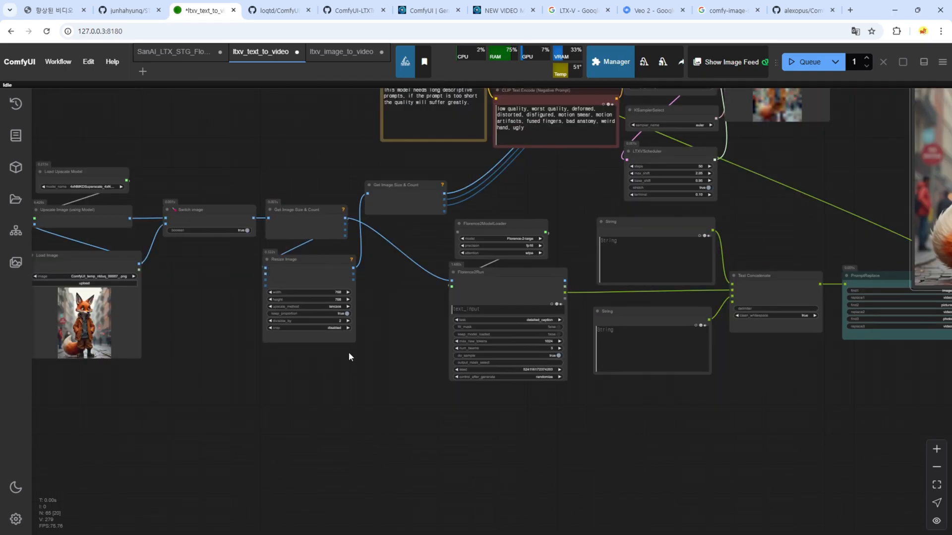
drag(579, 198, 324, 340)
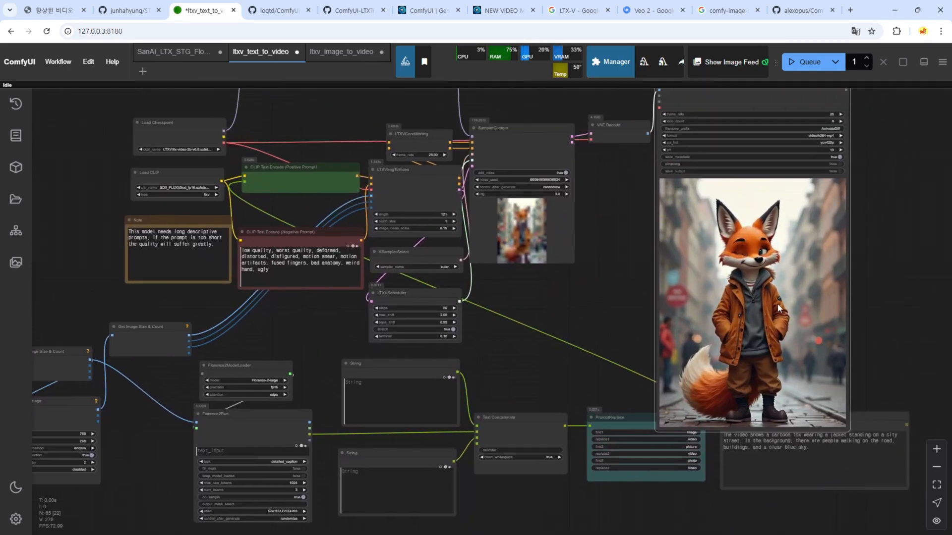
Step: Inspect the LTXTricks model nodes and look up the example_ltxv_stg.json workflow on the ComfyUI-LTXTricks GitHub page, returning to ComfyUI
drag(338, 111, 433, 252)
scroll(432, 252, up, 6)
drag(433, 219, 427, 306)
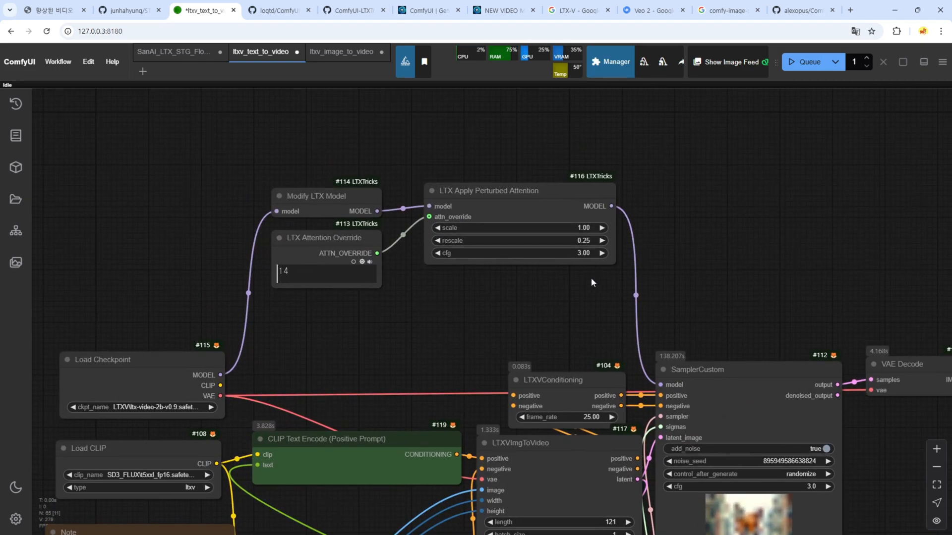
click(355, 10)
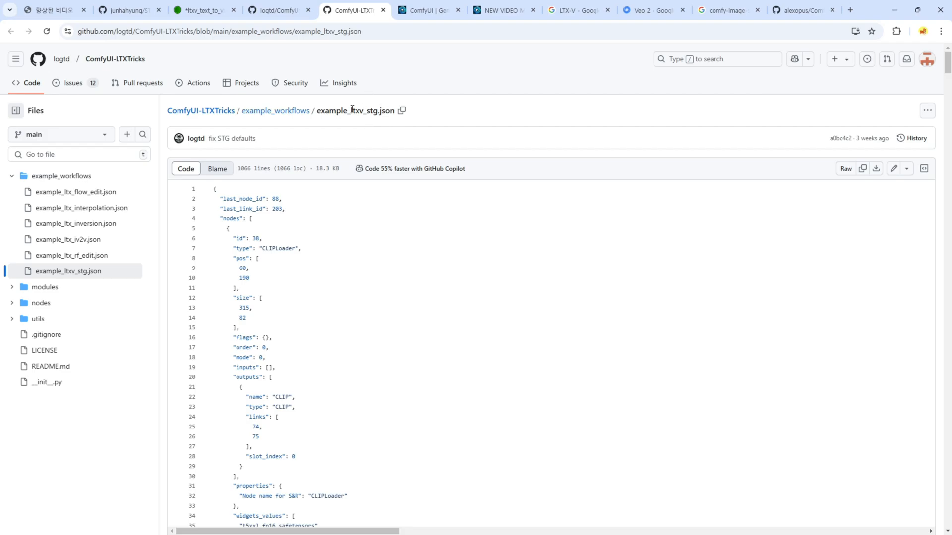
click(201, 10)
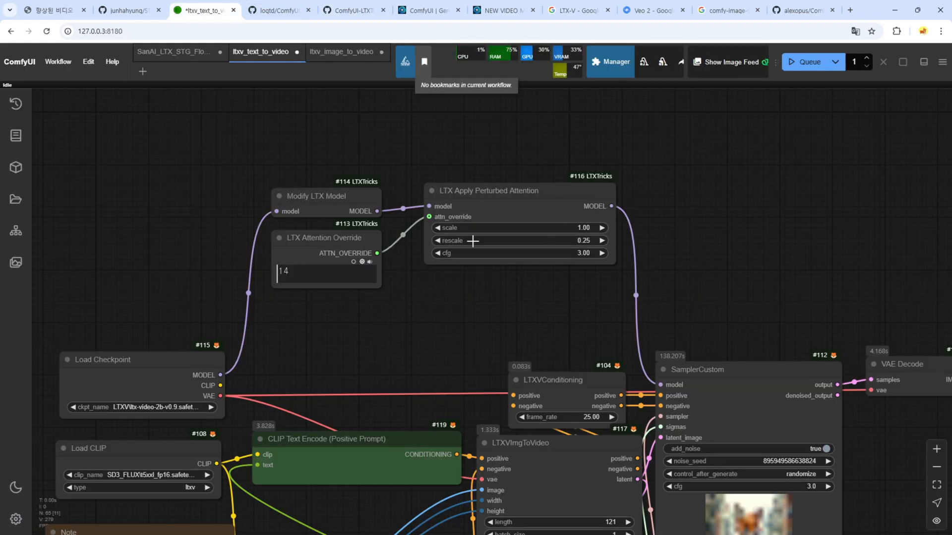
Step: Move the Video Combine node farther up and to the right, clear of the PromptReplace and Show Text nodes
drag(112, 138, 824, 462)
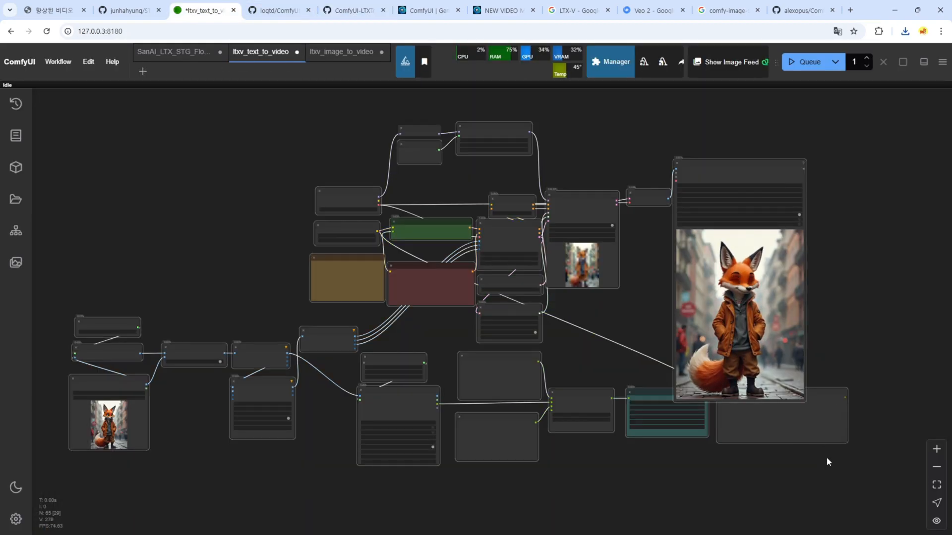
click(883, 361)
drag(736, 163, 773, 140)
drag(688, 320, 680, 305)
Step: Group all nodes of the Florence2 image-to-video workflow and title the group LTX_STG_Florence2
drag(147, 142, 858, 483)
key(ctrl+g)
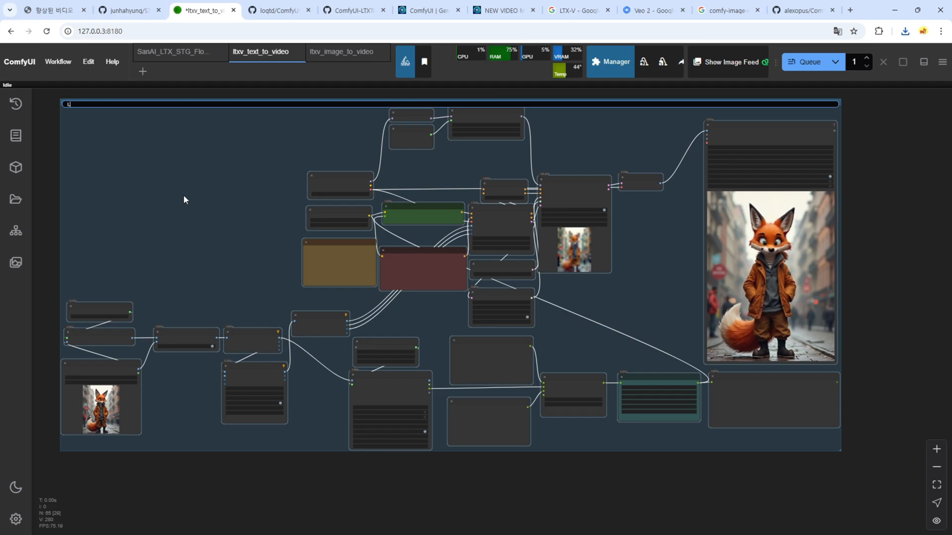
text(LTX_STG)
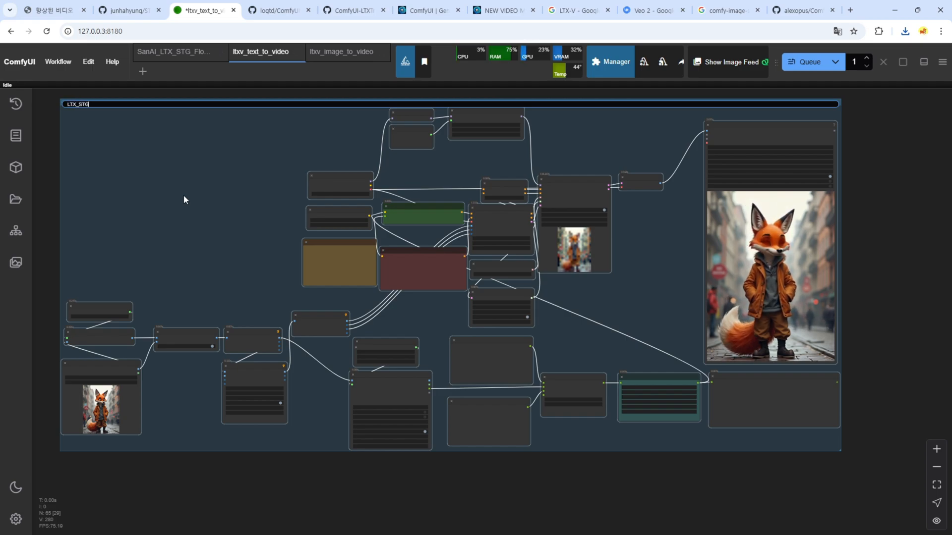
text(_Florence2)
key(Return)
Step: Enable the LTX_STG_T2V, STG, LTX and LTX_STG_I2V groups in the Fast Groups Bypasser node
scroll(191, 482, up, 7)
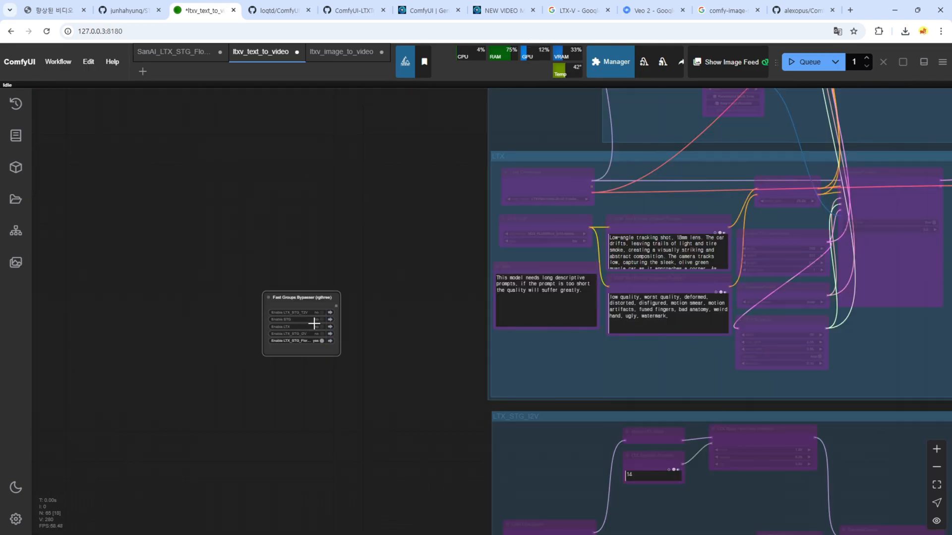
scroll(261, 315, up, 7)
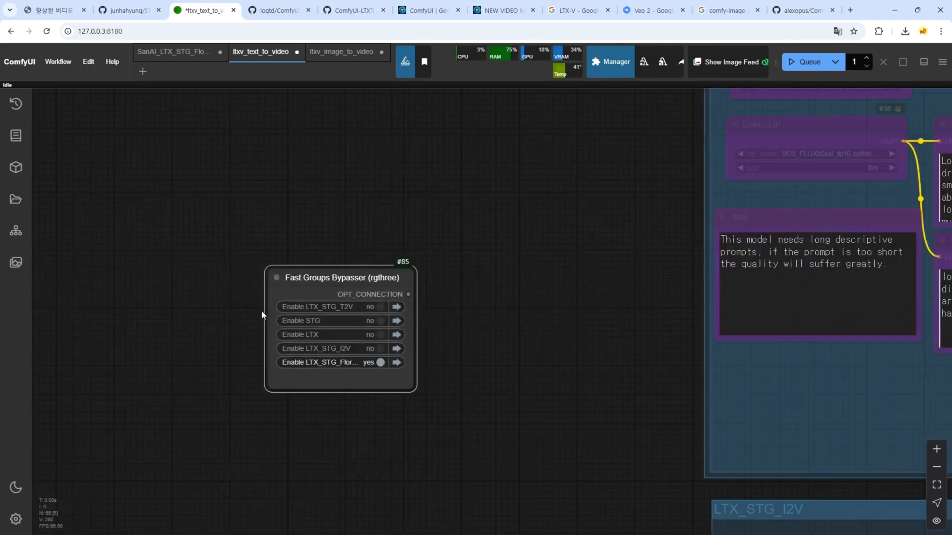
click(380, 306)
click(380, 320)
click(380, 333)
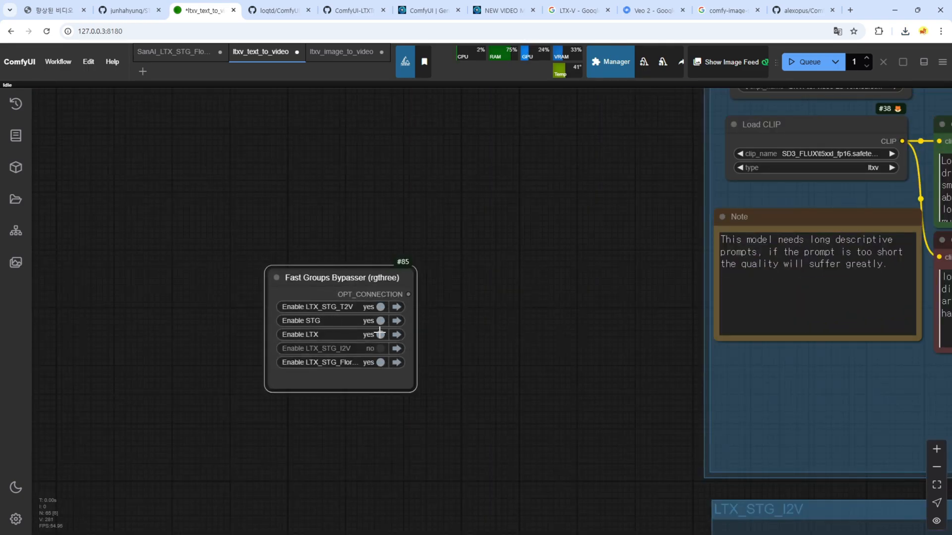
scroll(452, 376, down, 10)
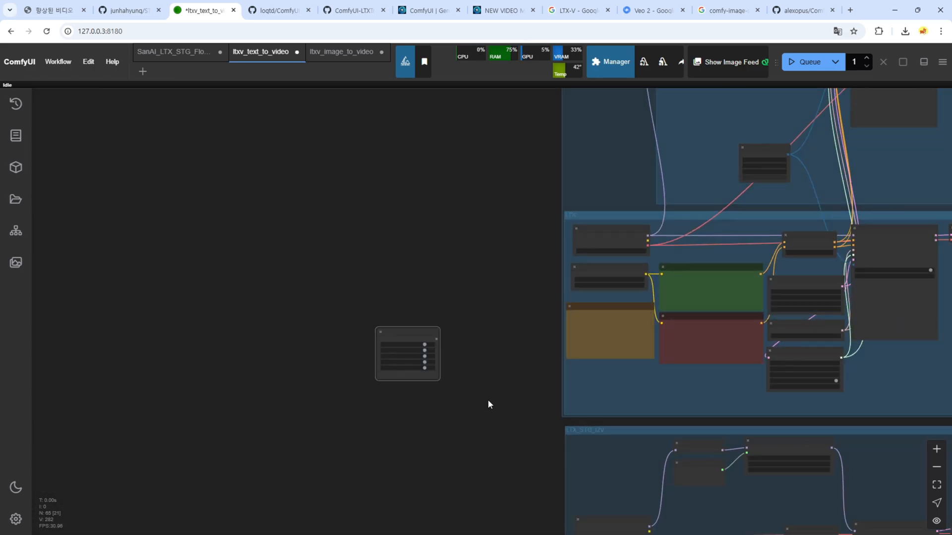
Step: Disable the LTX_STG_T2V, STG, LTX and LTX_STG_I2V groups in the Fast Groups Bypasser, leaving only the Florence2 group enabled
scroll(300, 265, up, 10)
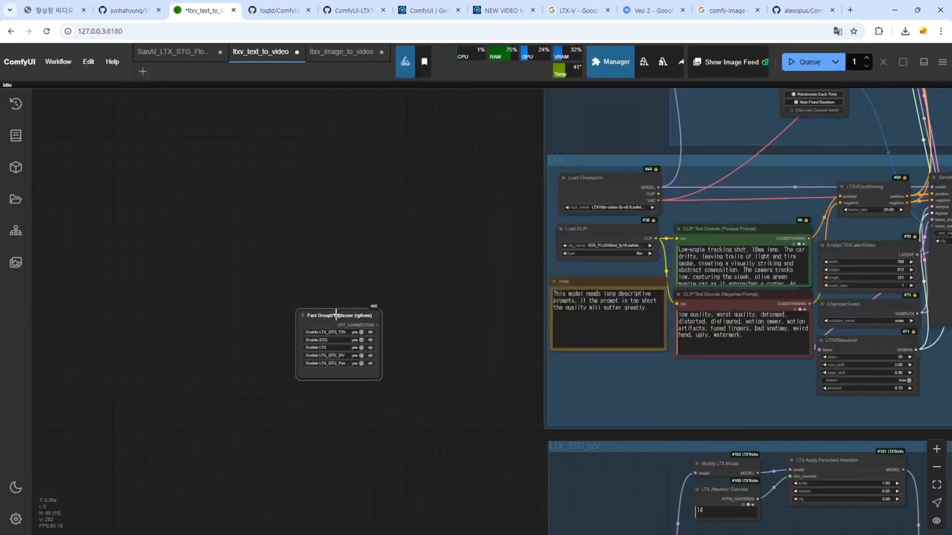
click(379, 343)
click(379, 356)
click(380, 369)
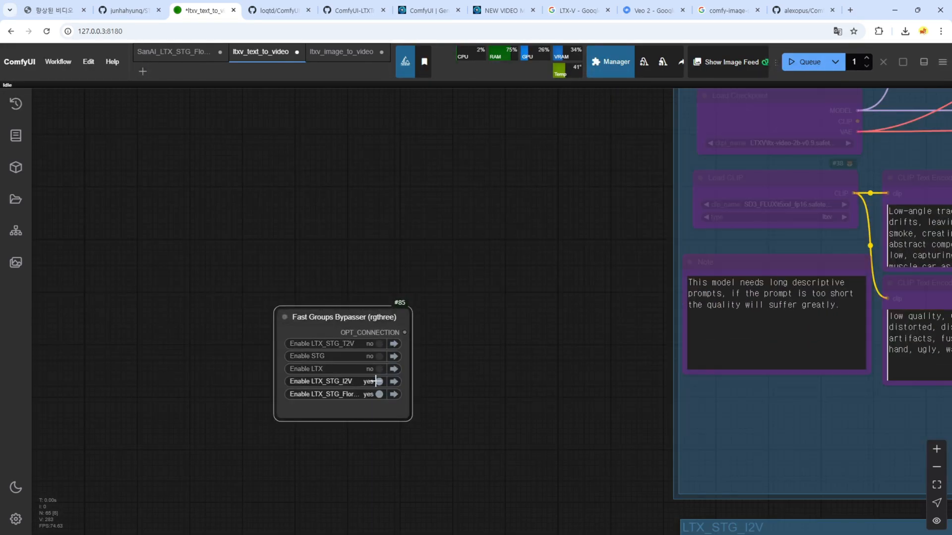
scroll(467, 358, down, 3)
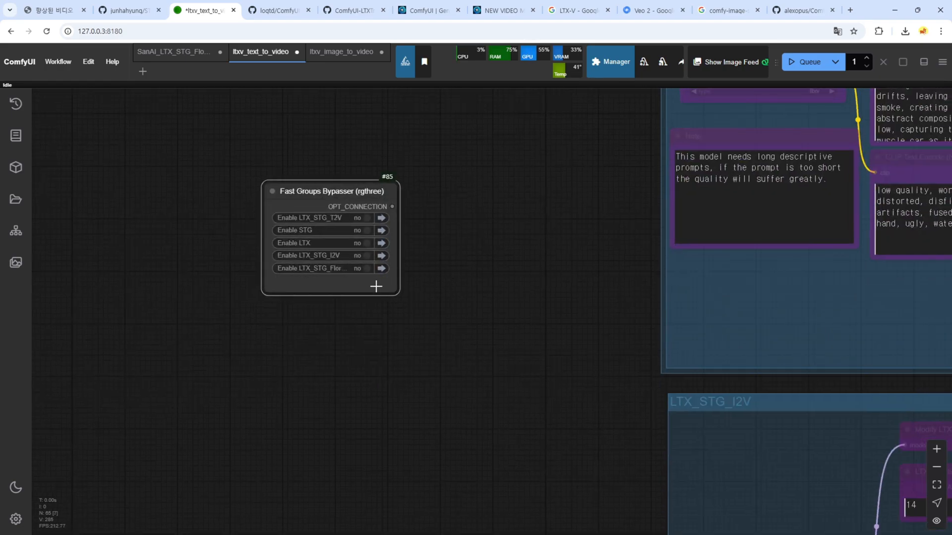
scroll(468, 352, down, 10)
drag(483, 426, 159, 199)
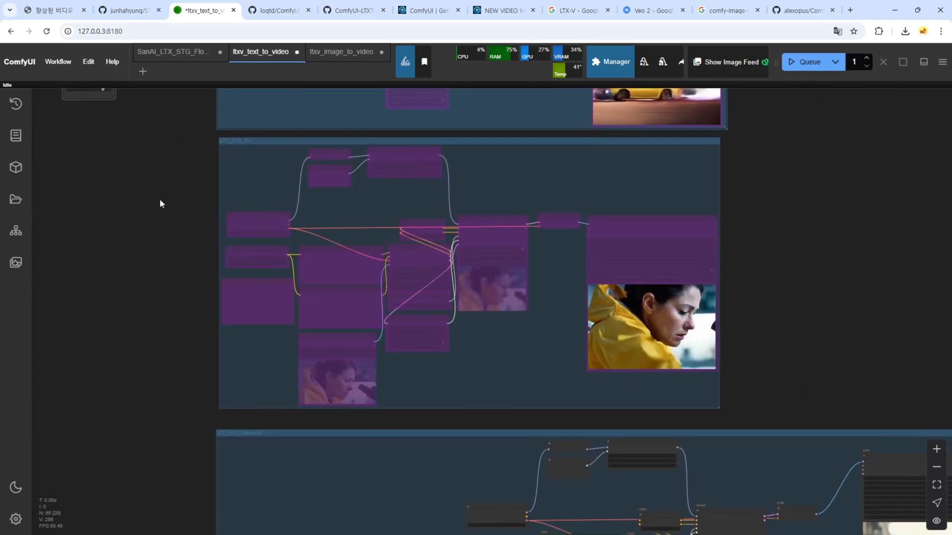
scroll(174, 345, down, 5)
drag(174, 345, 169, 266)
Step: Switch to the STGuidance project page and look over its affiliations, abstract, CFG versus STG video comparisons and method diagram
click(54, 10)
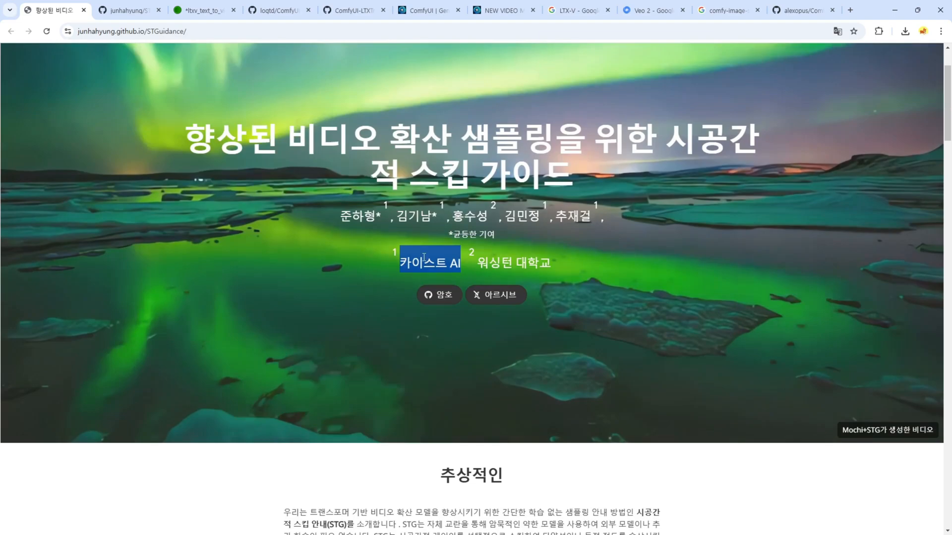
click(409, 263)
triple_click(408, 263)
scroll(365, 357, down, 5)
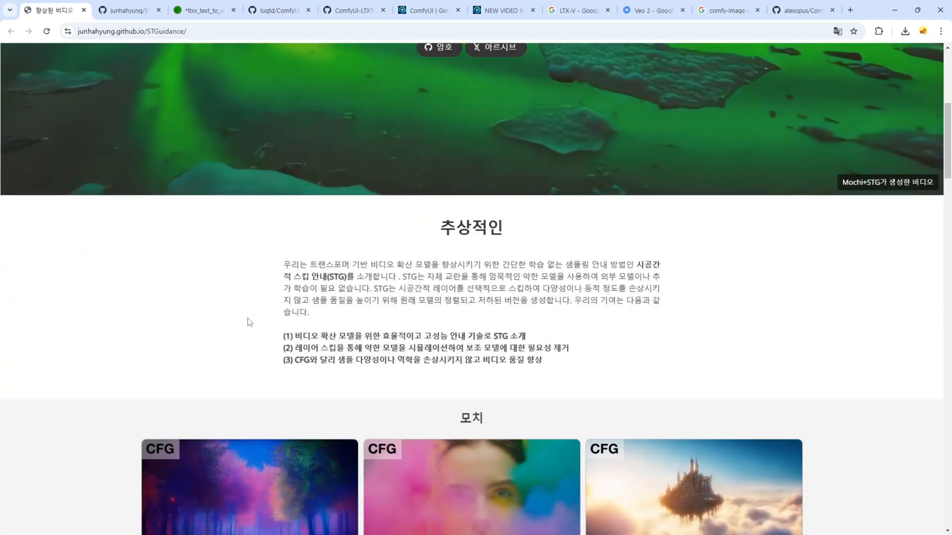
scroll(88, 403, down, 3)
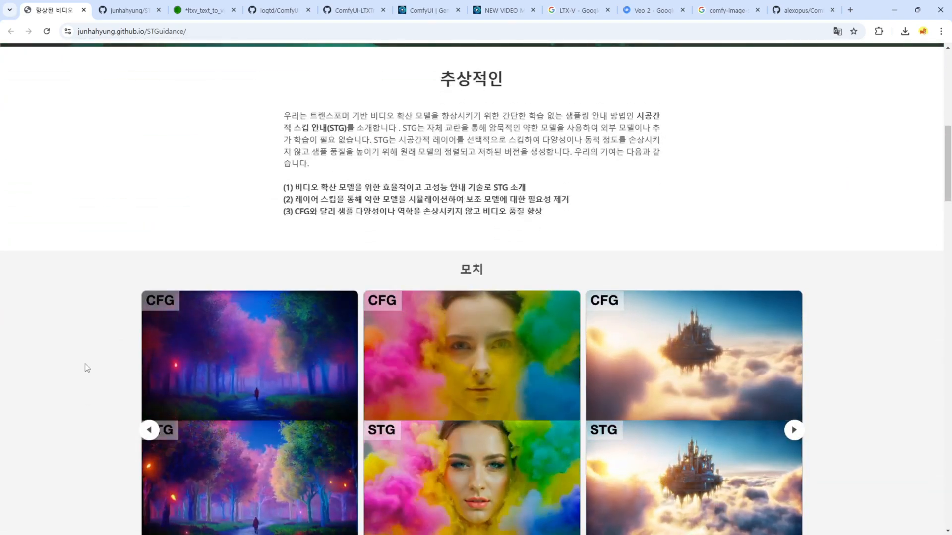
scroll(165, 261, up, 1)
scroll(534, 334, down, 9)
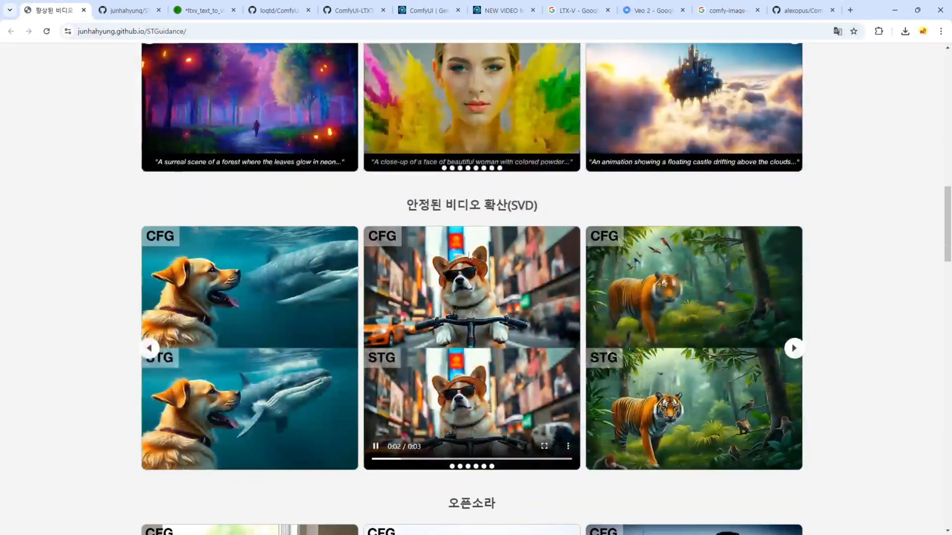
scroll(452, 335, down, 11)
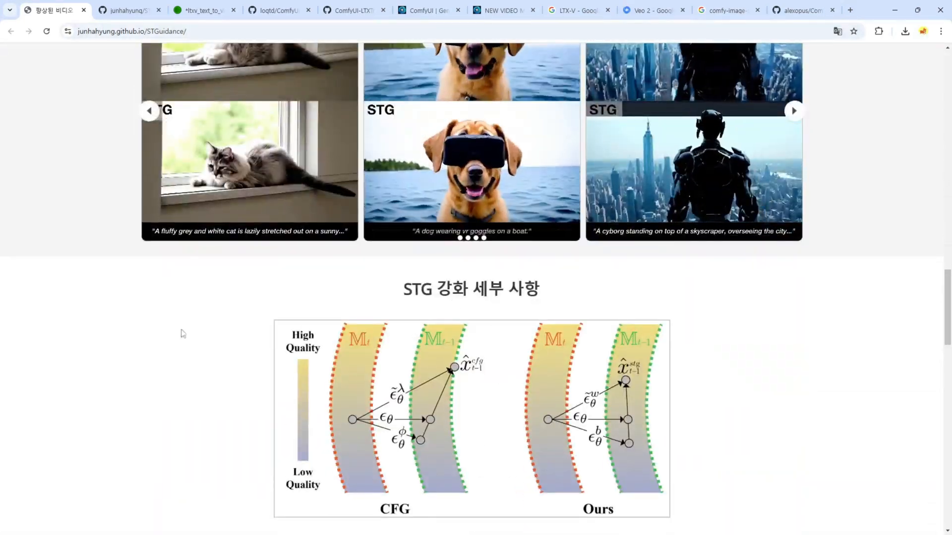
scroll(85, 334, up, 8)
Step: Highlight the abstract paragraph on the STGuidance page and review the Mochi CFG versus STG comparison videos
scroll(86, 334, up, 15)
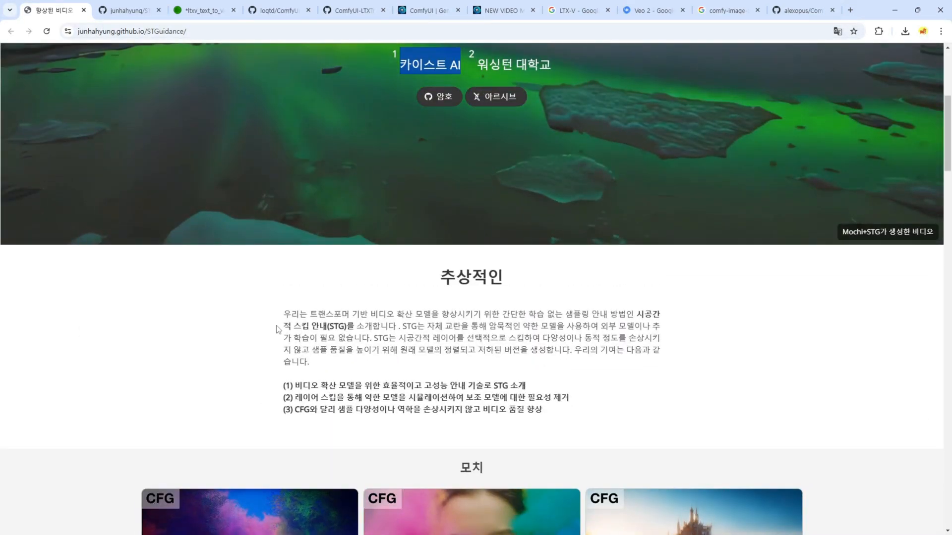
drag(283, 313, 310, 363)
scroll(582, 370, down, 2)
scroll(583, 369, down, 5)
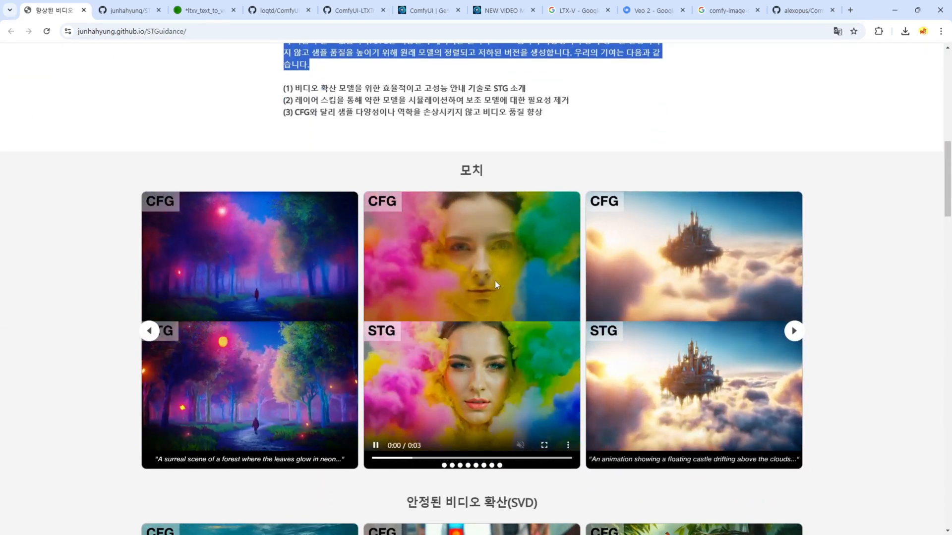
Step: Return to ComfyUI and look over the LTX_STG_I2V and Florence2 workflow groups
click(204, 10)
scroll(572, 206, up, 5)
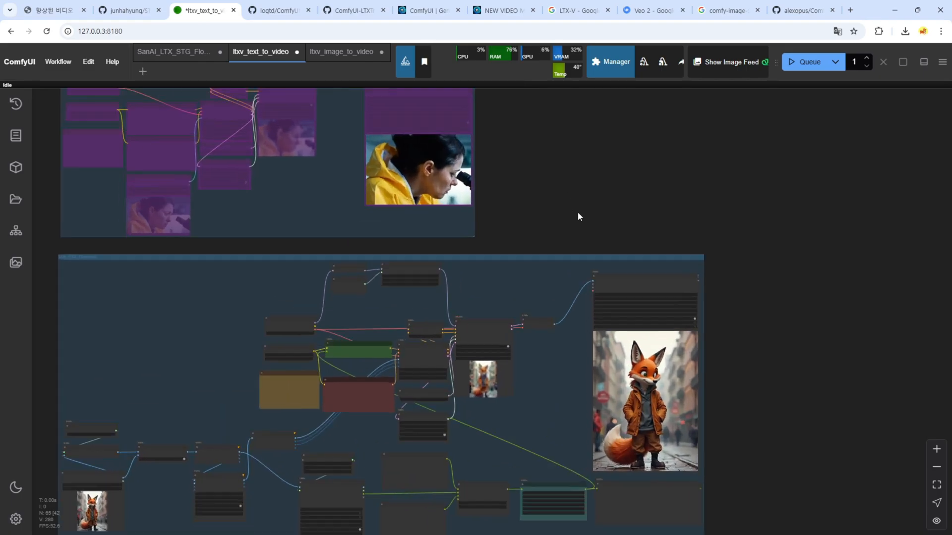
drag(538, 229, 582, 158)
scroll(582, 157, down, 3)
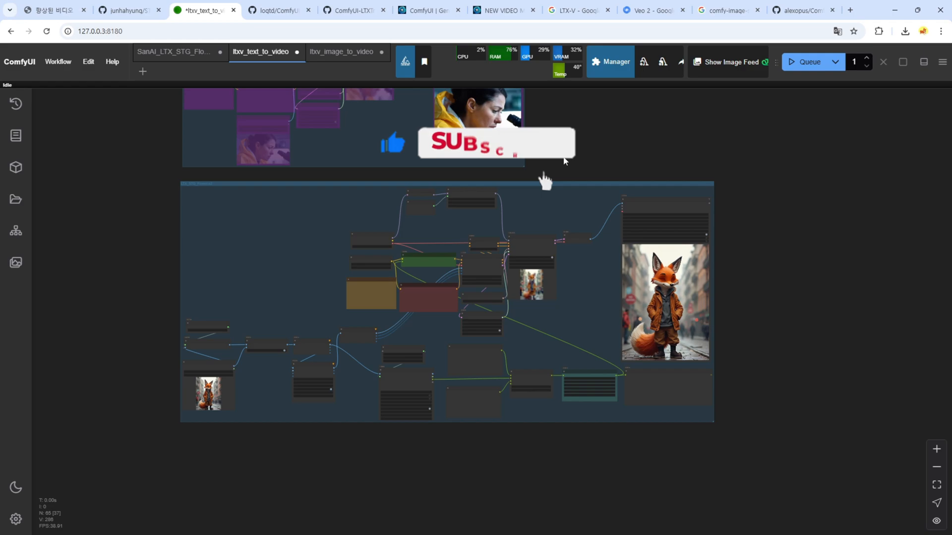
drag(554, 141, 572, 207)
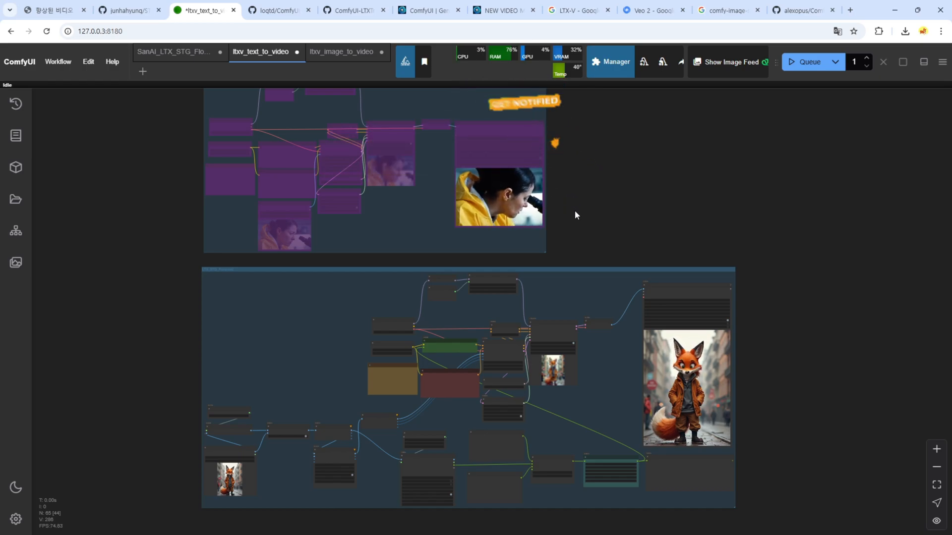